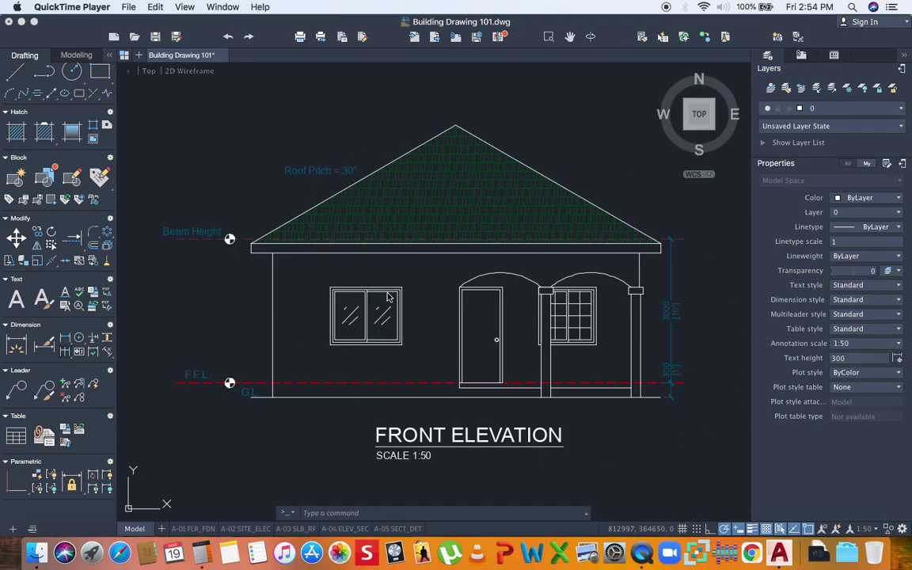
# Examine the front elevation, the roof plan and the floor plan copies laid out in model space
pyautogui.click(226, 298)
pyautogui.click(214, 289)
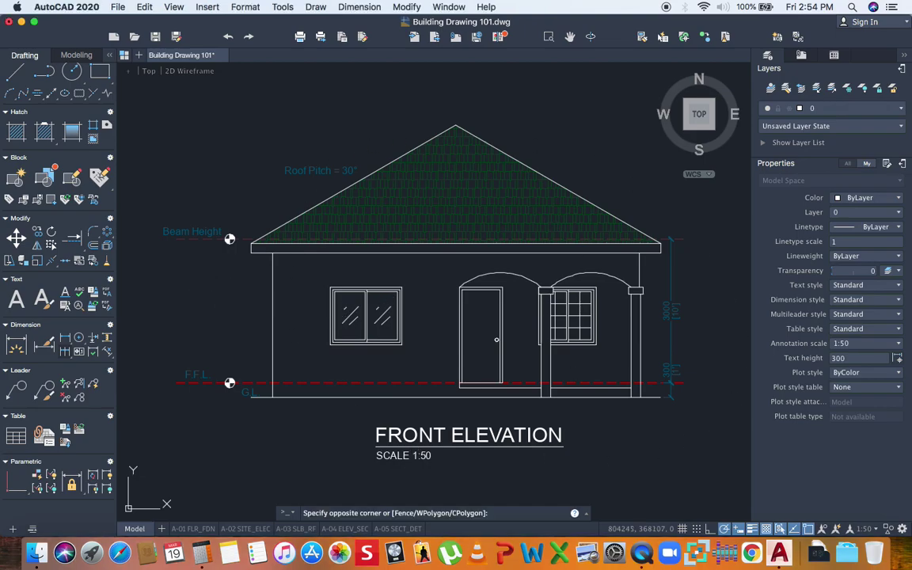
pyautogui.scroll(-5, 219, 291)
pyautogui.scroll(5, 264, 297)
pyautogui.scroll(-5, 296, 327)
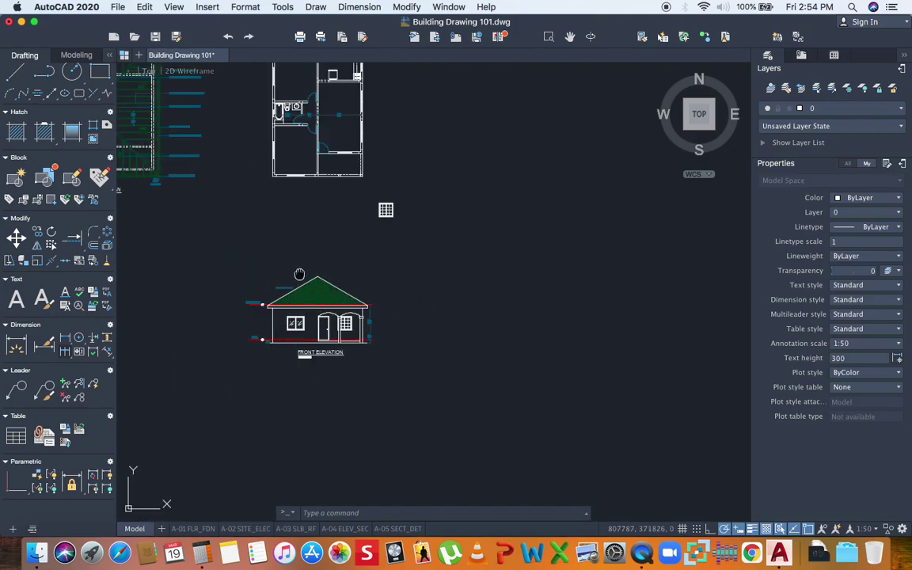
pyautogui.moveTo(299, 273); pyautogui.dragTo(313, 291, button='middle')
pyautogui.scroll(5, 324, 346)
pyautogui.moveTo(331, 353); pyautogui.dragTo(383, 382, button='middle')
pyautogui.scroll(-6, 383, 383)
pyautogui.scroll(2, 380, 225)
pyautogui.scroll(4, 380, 234)
pyautogui.scroll(-4, 463, 275)
pyautogui.scroll(4, 252, 239)
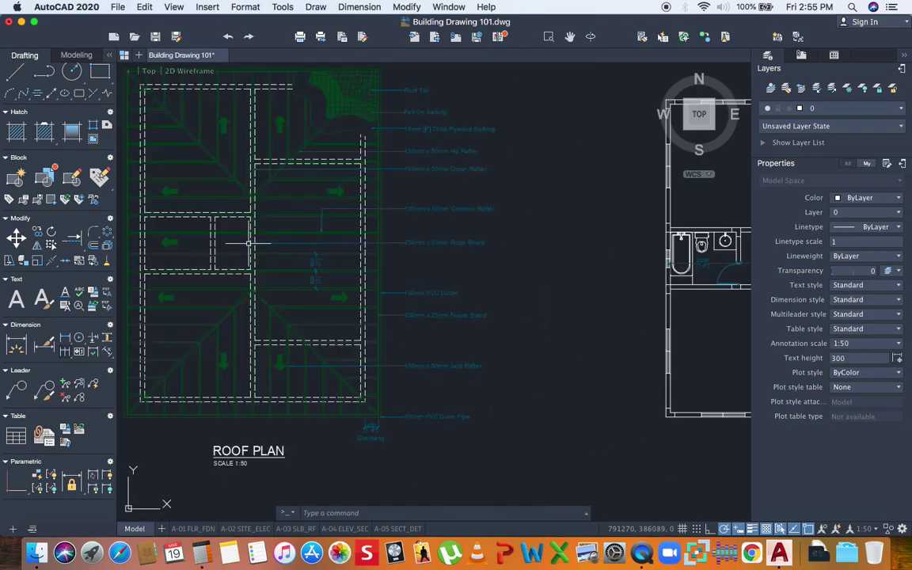
pyautogui.scroll(-4, 303, 231)
pyautogui.moveTo(267, 319); pyautogui.dragTo(406, 307, button='middle')
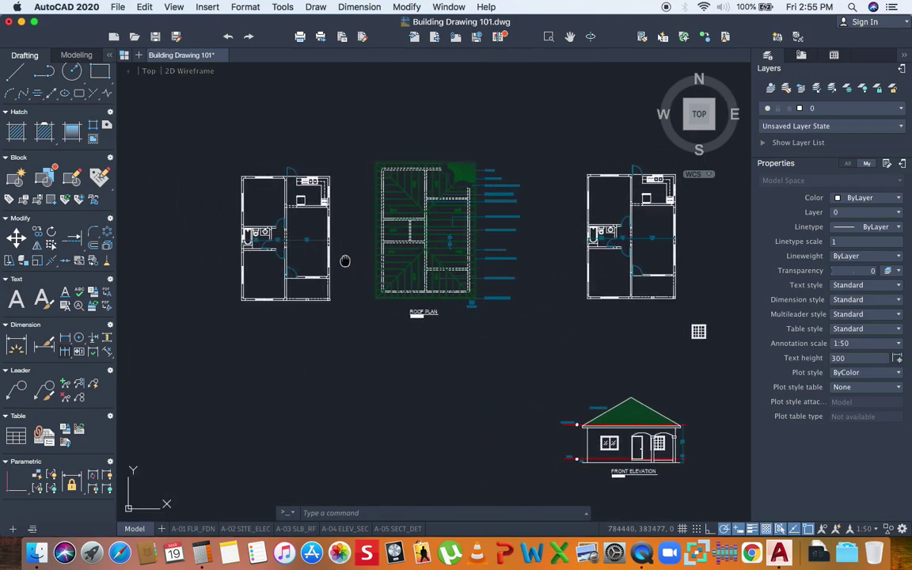
pyautogui.moveTo(345, 261); pyautogui.dragTo(143, 189, button='middle')
pyautogui.scroll(4, 391, 316)
pyautogui.moveTo(450, 345); pyautogui.dragTo(324, 270, button='middle')
pyautogui.scroll(-2, 324, 270)
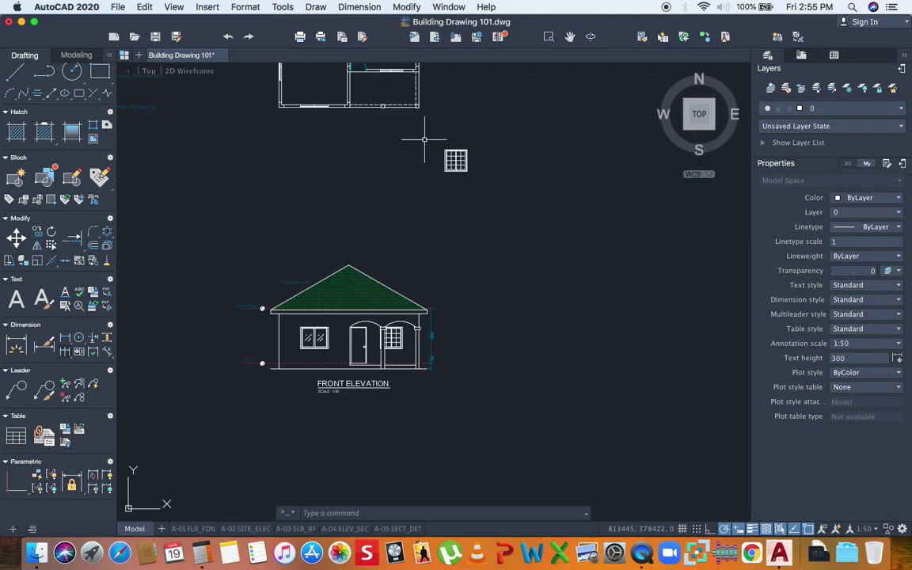
# Cut the loose window grid from above the front elevation and paste it below the roof plan
pyautogui.moveTo(424, 135); pyautogui.dragTo(499, 203)
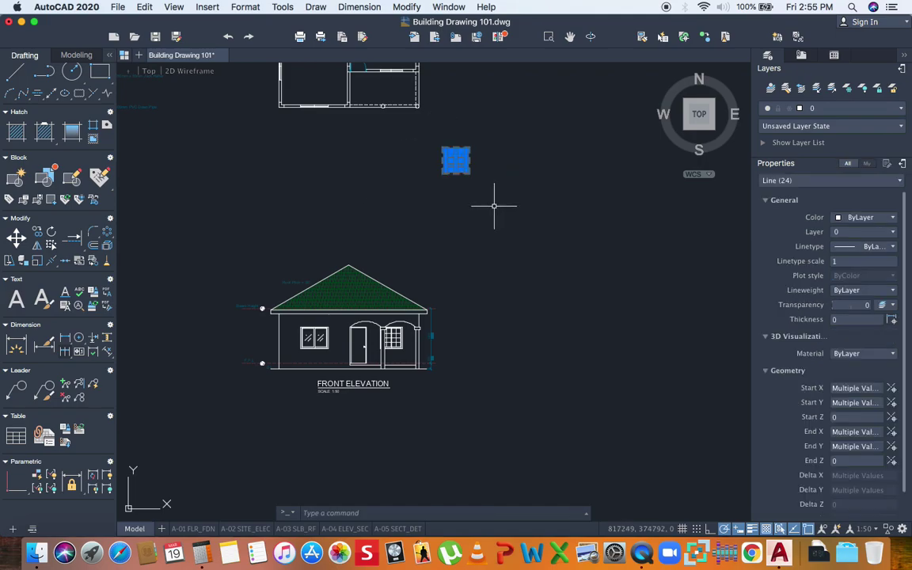
pyautogui.hotkey('ctrl', 'x')
pyautogui.hotkey('ctrl', 'v')
pyautogui.scroll(-4, 434, 220)
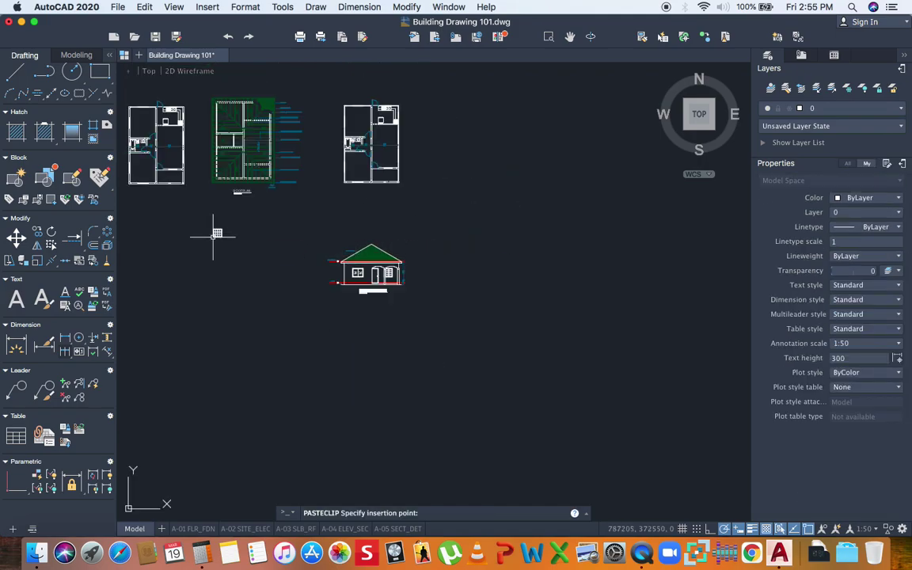
pyautogui.click(213, 237)
pyautogui.scroll(7, 360, 167)
# Try to rotate the floor plan above the front elevation 90° clockwise about its lower-right corner
pyautogui.moveTo(428, 157); pyautogui.dragTo(409, 285, button='middle')
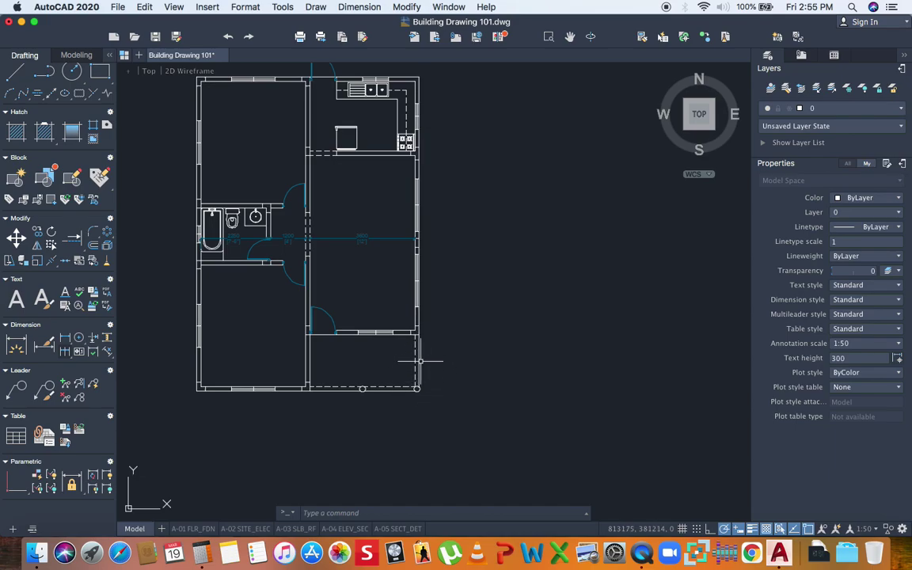
pyautogui.scroll(-5, 420, 361)
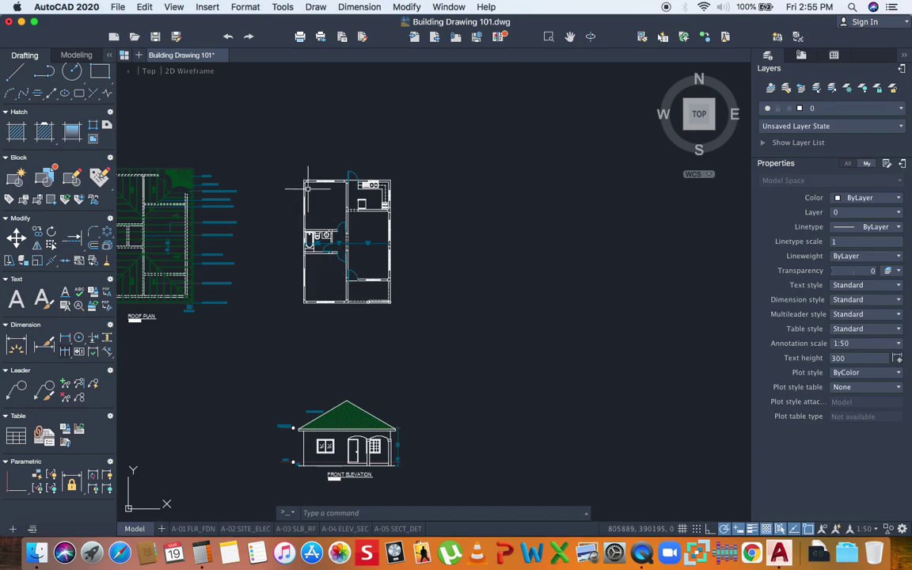
pyautogui.click(290, 163)
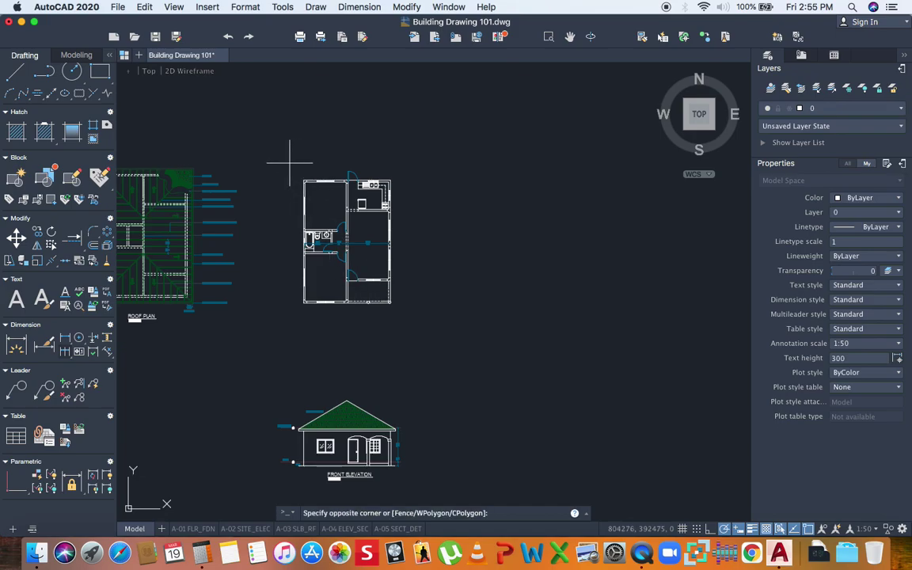
pyautogui.click(413, 337)
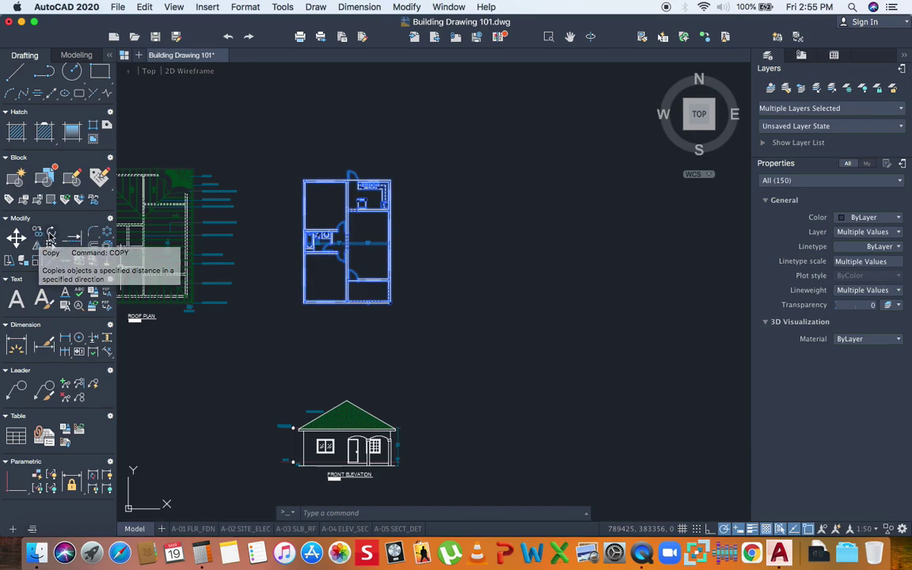
pyautogui.write('ro')
pyautogui.press('Return')
pyautogui.click(390, 303)
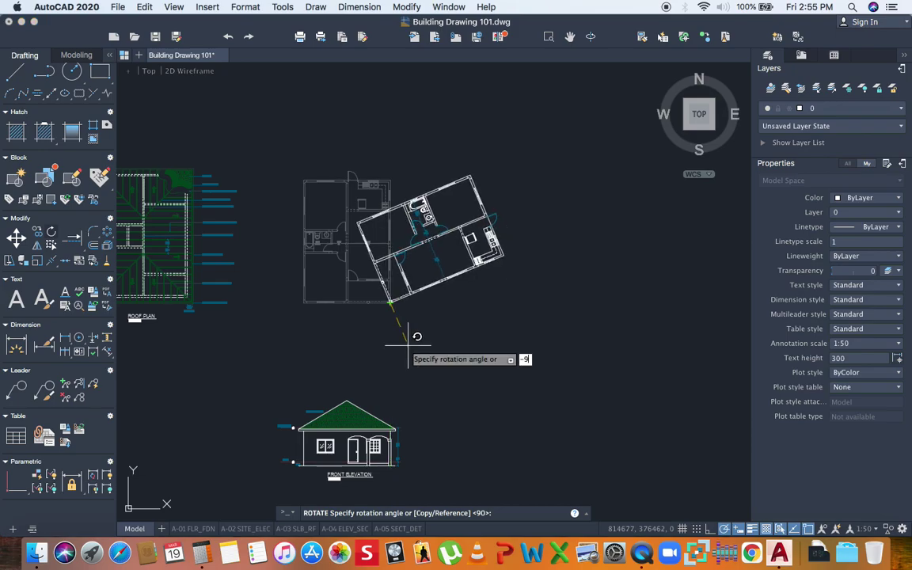
pyautogui.press('Return')
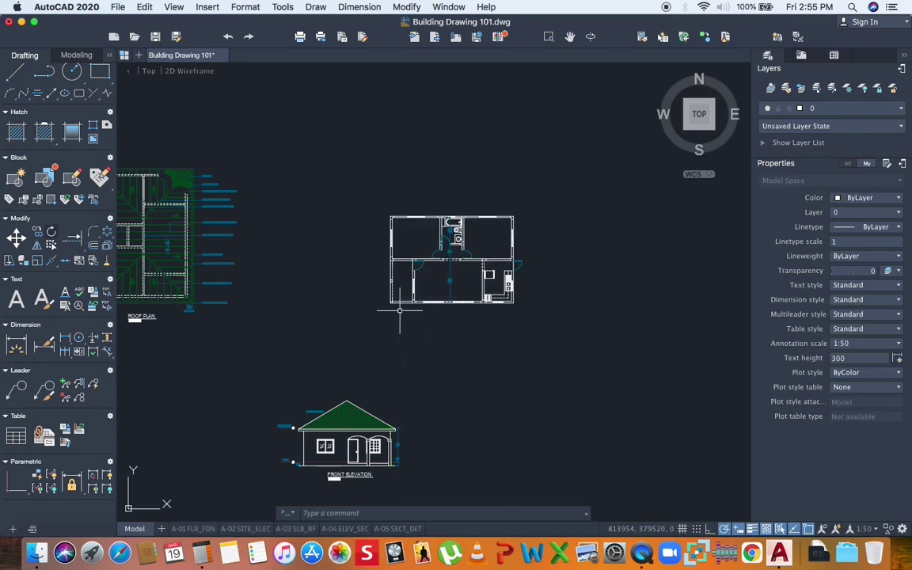
pyautogui.press('super+z')
# Rotate the whole floor plan above the front elevation 90° clockwise, using its lower-right corner as the base point
pyautogui.click(284, 156)
pyautogui.click(433, 328)
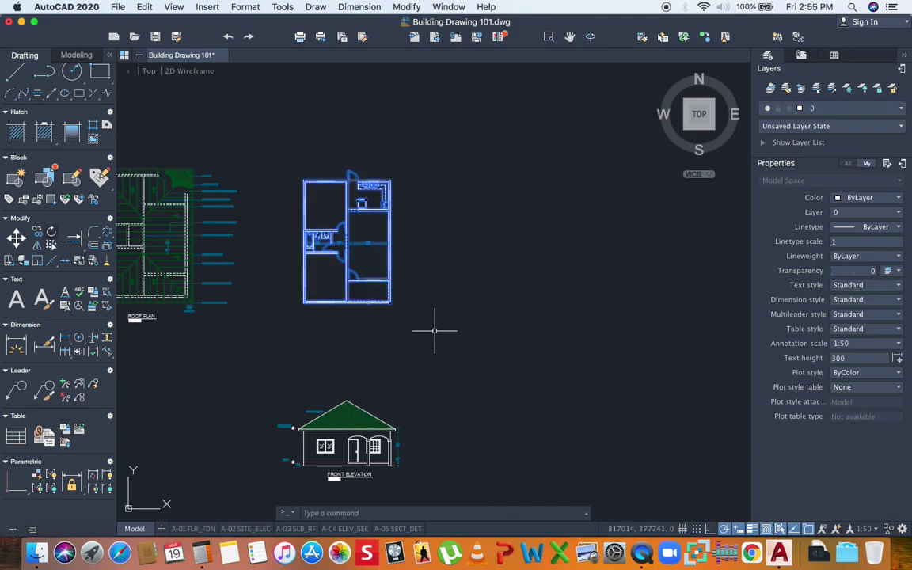
pyautogui.click(52, 232)
pyautogui.scroll(4, 409, 303)
pyautogui.scroll(2, 404, 304)
pyautogui.click(367, 302)
pyautogui.scroll(-4, 372, 317)
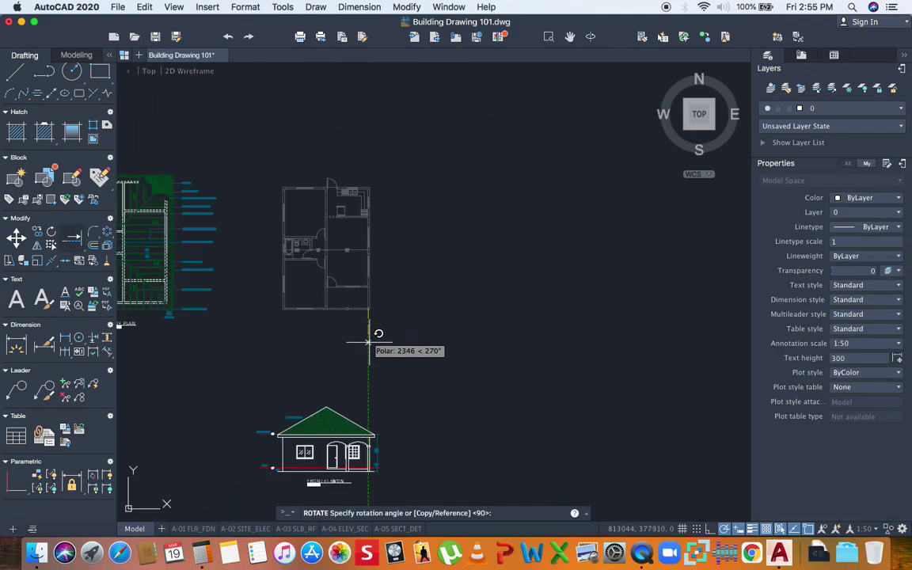
pyautogui.click(372, 389)
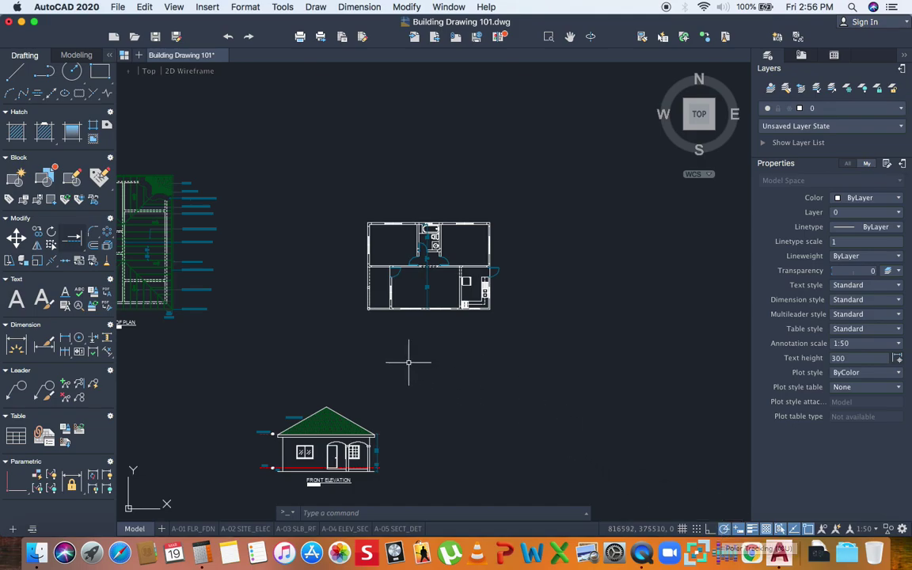
# Move the rotated floor plan horizontally to the right, further clear of the front elevation
pyautogui.click(335, 191)
pyautogui.click(520, 329)
pyautogui.write('m')
pyautogui.press('Return')
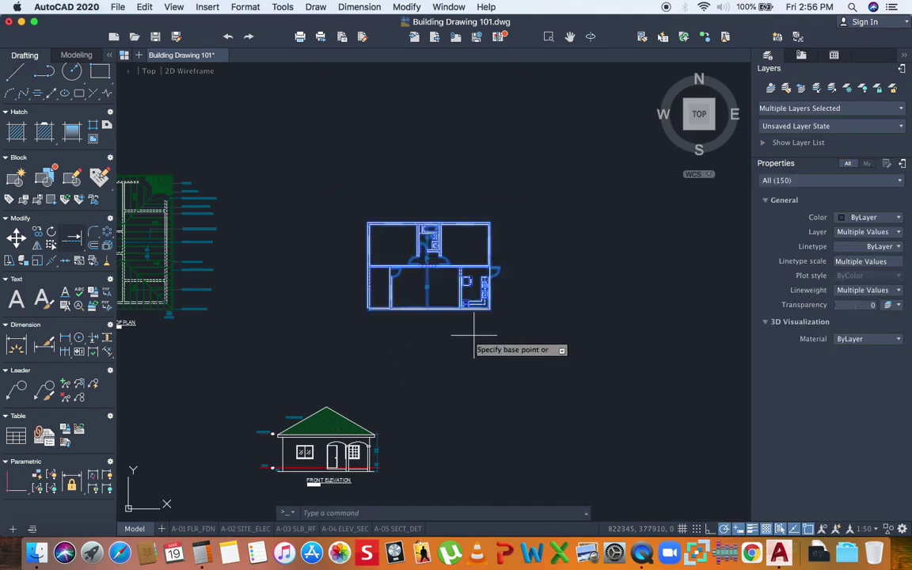
pyautogui.click(428, 340)
pyautogui.click(475, 340)
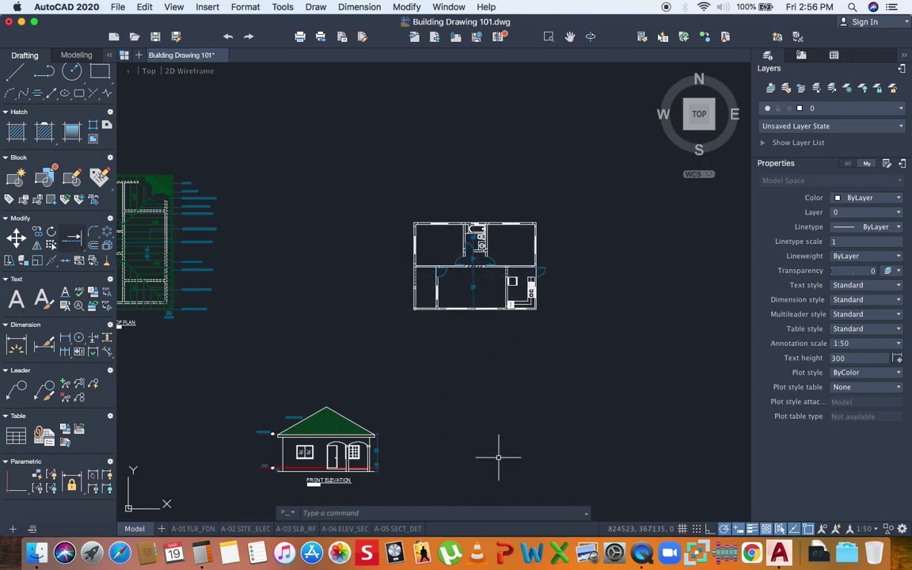
# Draw a horizontal line about 16500 long to the right of the front elevation, aligned with its ground line
pyautogui.moveTo(472, 464); pyautogui.dragTo(443, 352, button='middle')
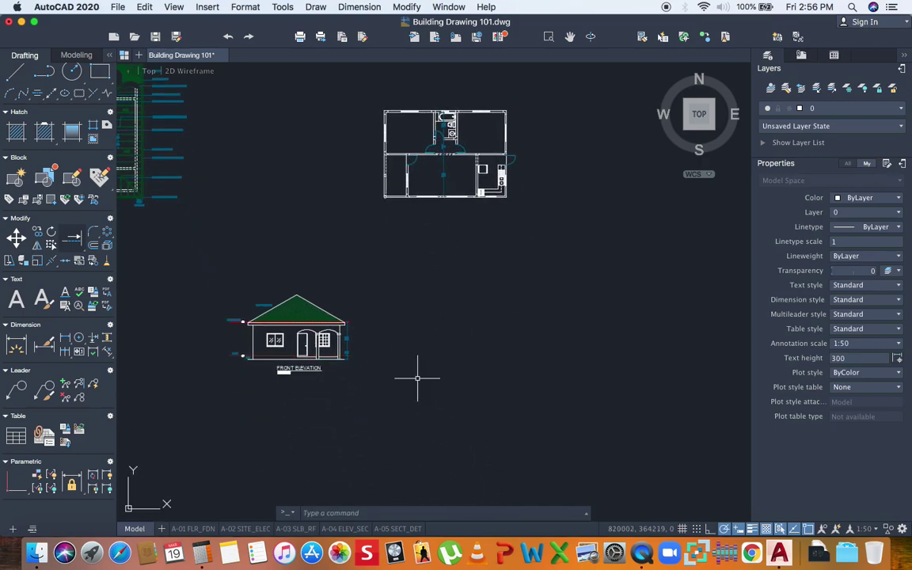
pyautogui.scroll(2, 295, 348)
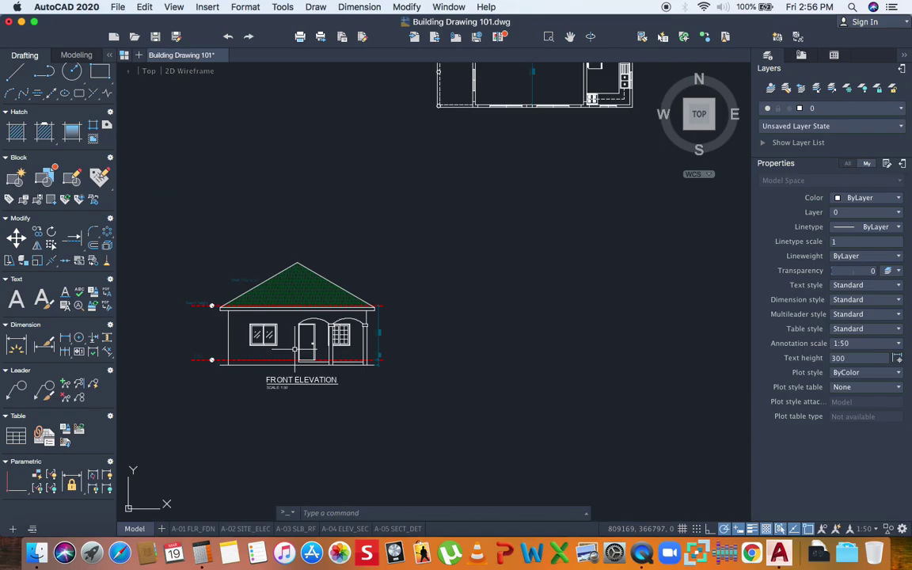
pyautogui.scroll(2, 297, 349)
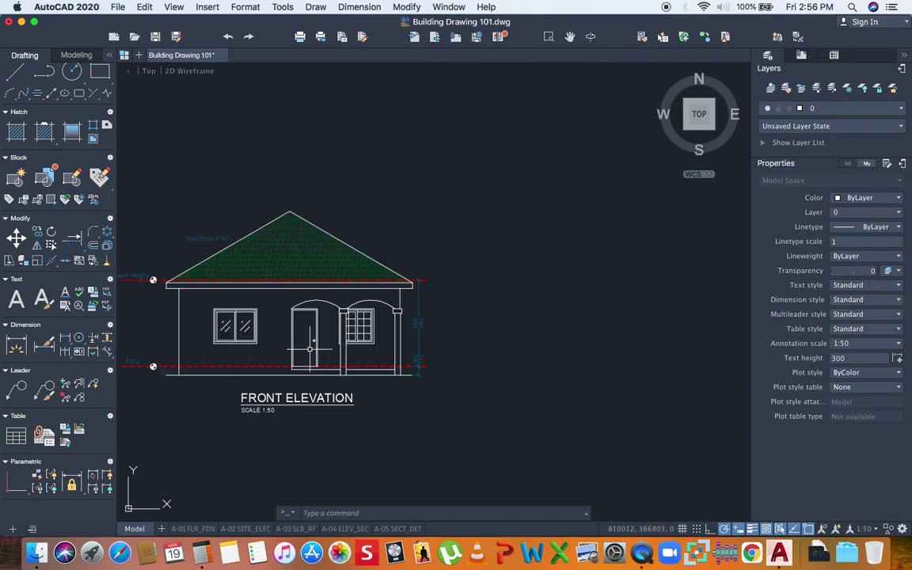
pyautogui.scroll(-2, 317, 342)
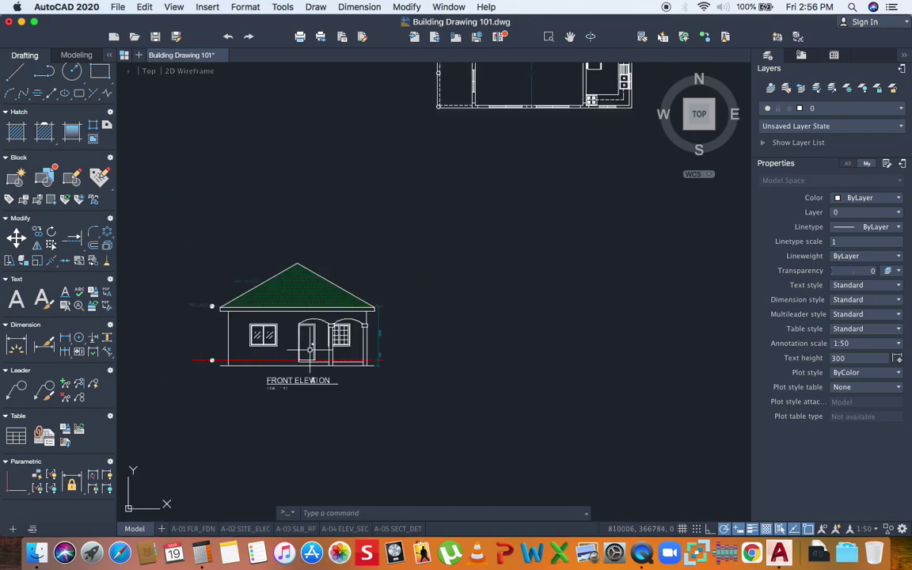
pyautogui.click(22, 74)
pyautogui.scroll(2, 388, 368)
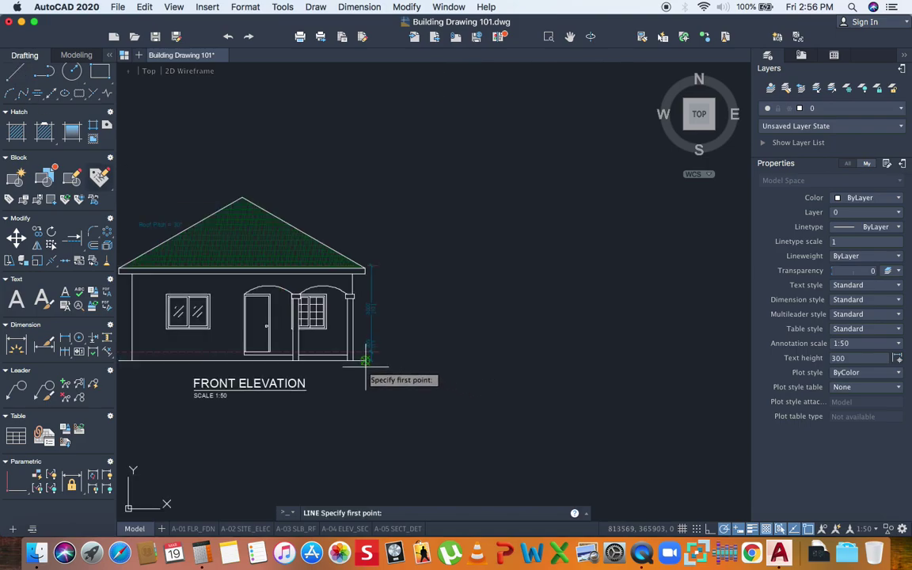
pyautogui.click(405, 361)
pyautogui.scroll(-4, 406, 361)
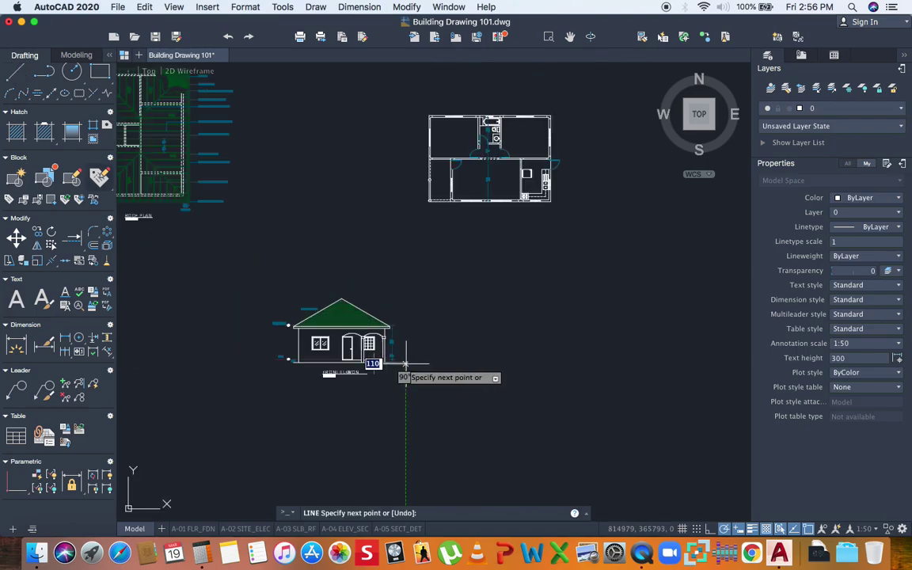
pyautogui.click(590, 361)
pyautogui.press('Escape')
# Draw a second horizontal line right of the front elevation, aligned with its finished floor level
pyautogui.scroll(5, 391, 359)
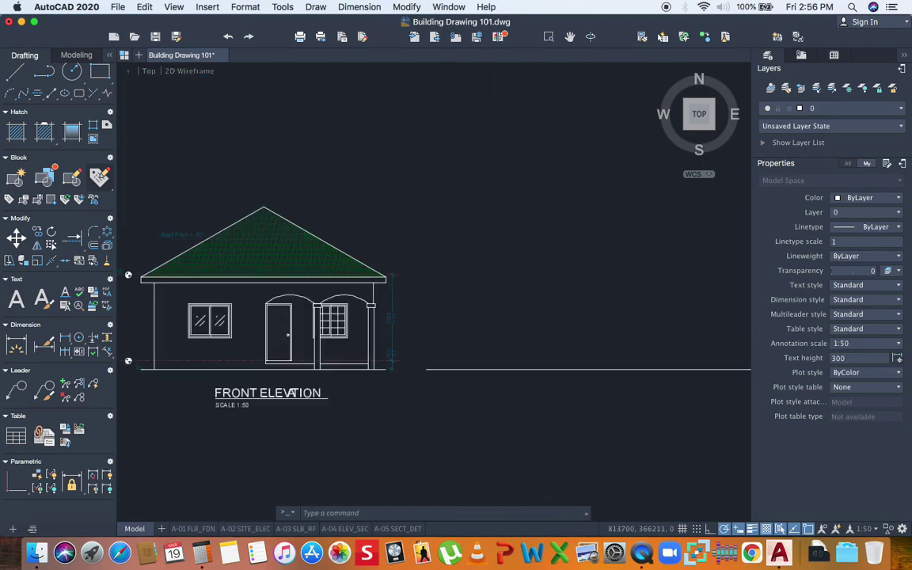
pyautogui.press('space')
pyautogui.click(406, 366)
pyautogui.scroll(-5, 407, 367)
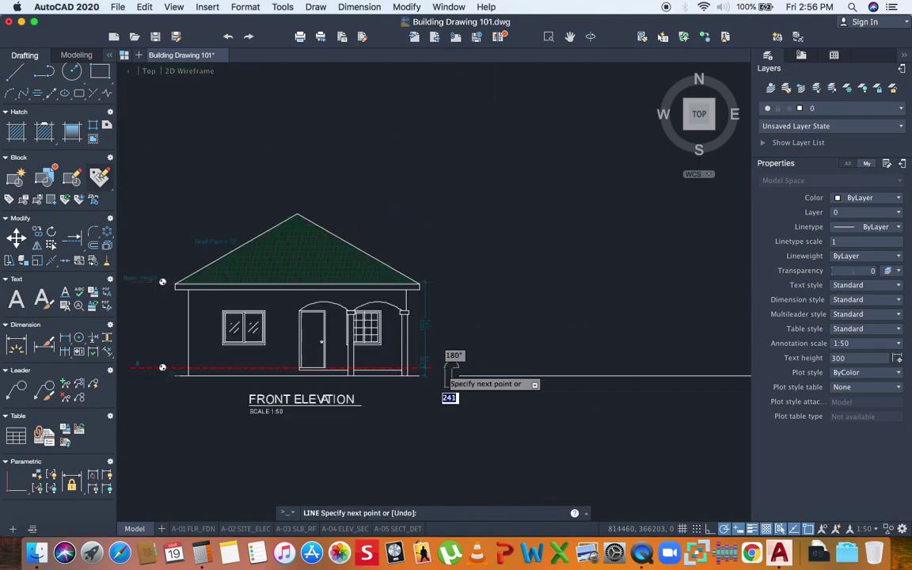
pyautogui.click(586, 368)
pyautogui.press('Escape')
# Draw a horizontal line right of the front elevation, aligned with the top of its windows
pyautogui.scroll(5, 467, 361)
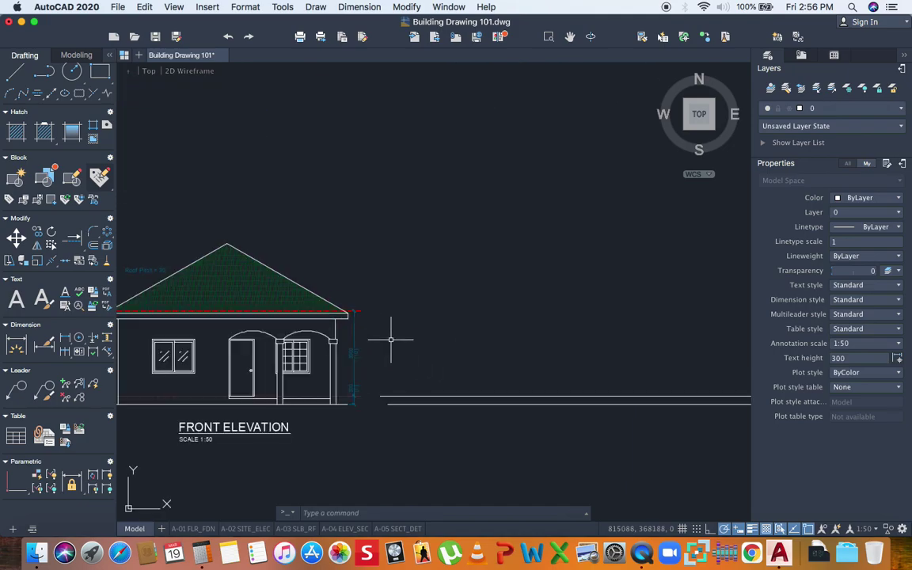
pyautogui.scroll(3, 344, 336)
pyautogui.press('space')
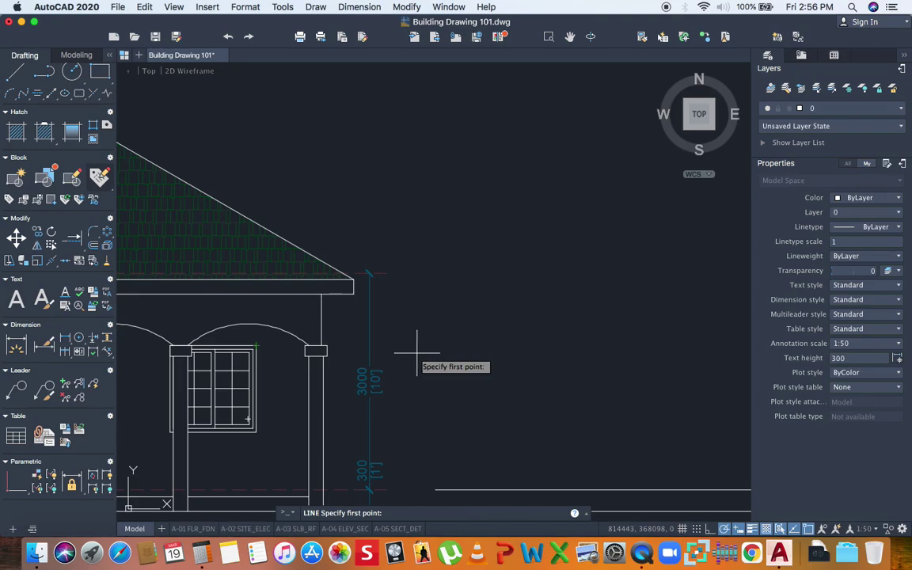
pyautogui.click(406, 351)
pyautogui.scroll(-6, 399, 353)
pyautogui.scroll(-3, 399, 354)
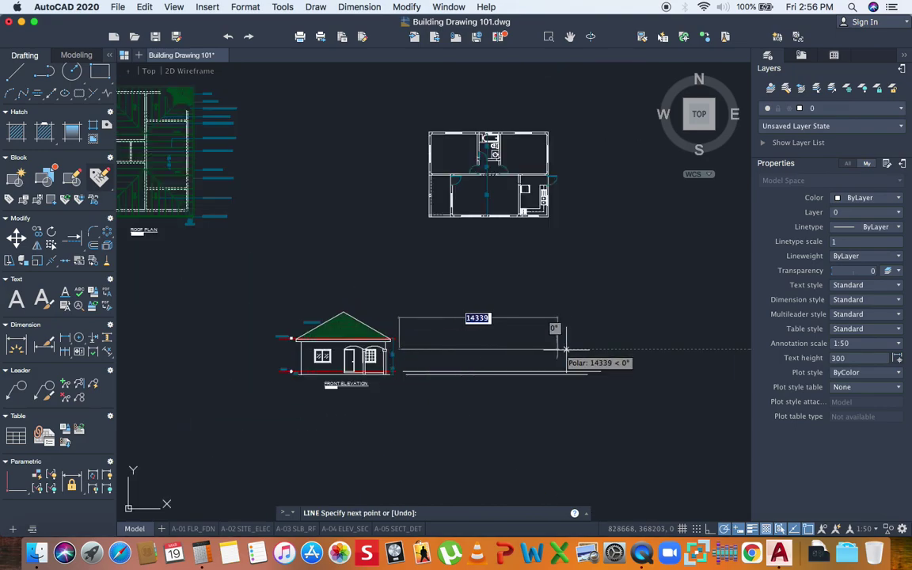
pyautogui.click(601, 349)
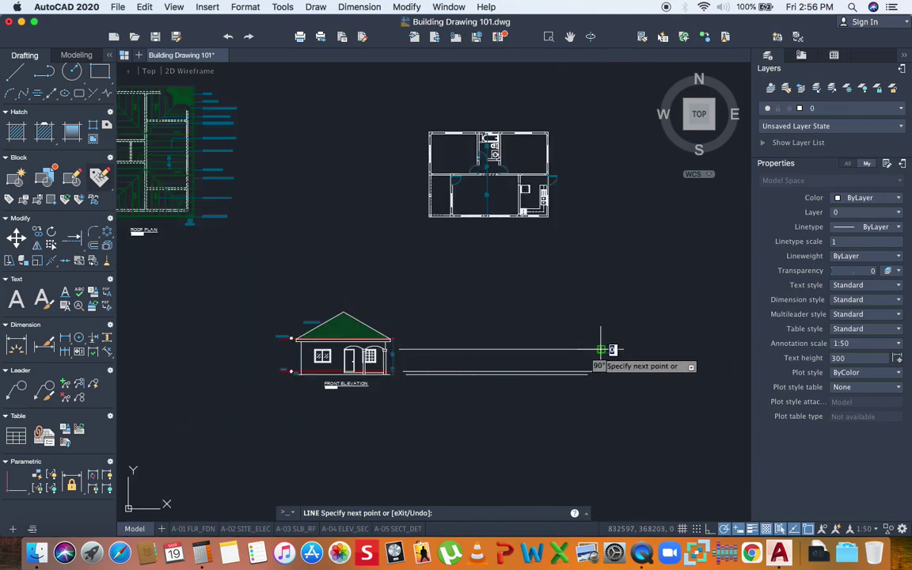
pyautogui.press('Escape')
# Draw a horizontal line right of the front elevation, aligned with its beam height line
pyautogui.scroll(8, 430, 350)
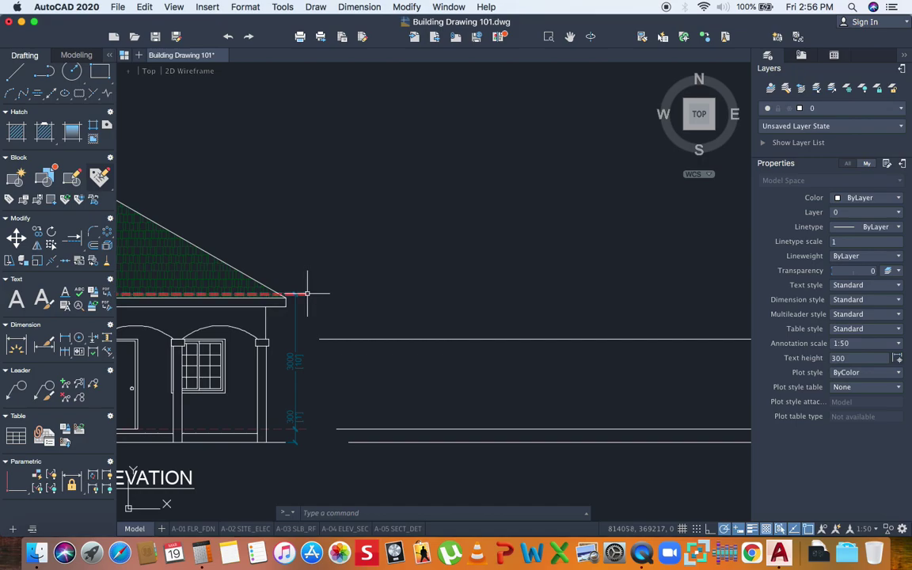
pyautogui.press('Return')
pyautogui.scroll(-4, 306, 293)
pyautogui.click(315, 294)
pyautogui.click(633, 293)
pyautogui.press('Escape')
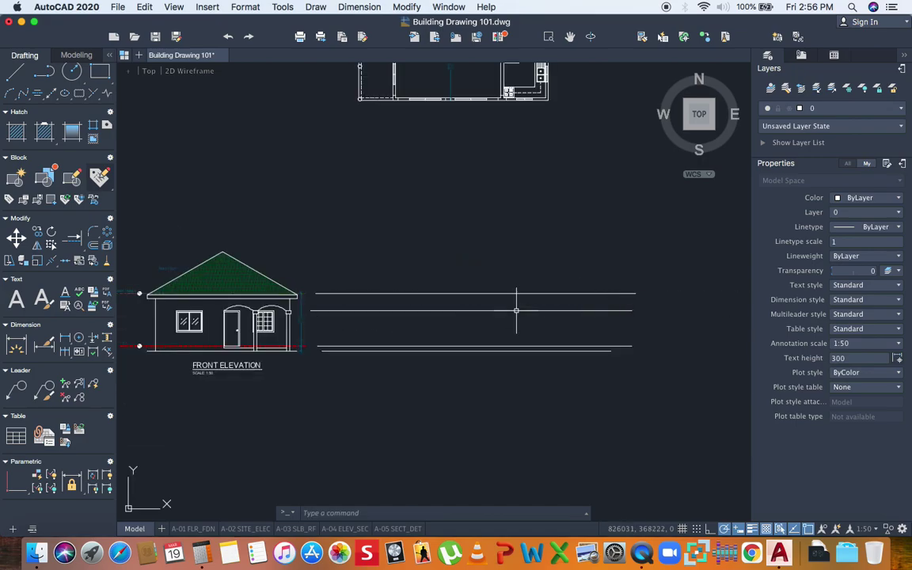
# Draw a vertical projection line from the rotated floor plan's lower-left corner down to the ground line
pyautogui.scroll(3, 492, 311)
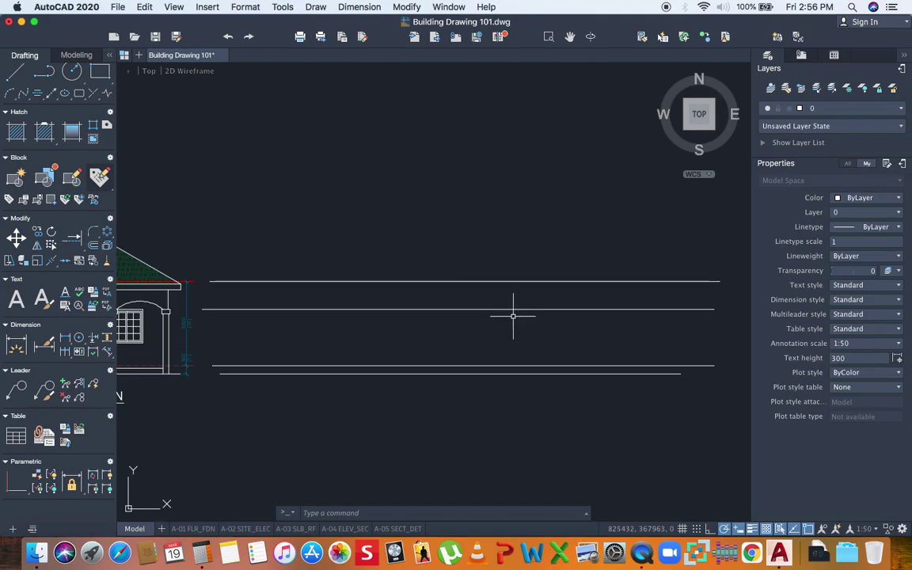
pyautogui.scroll(-3, 513, 315)
pyautogui.click(16, 74)
pyautogui.scroll(4, 360, 119)
pyautogui.scroll(3, 355, 111)
pyautogui.click(301, 171)
pyautogui.scroll(-4, 302, 171)
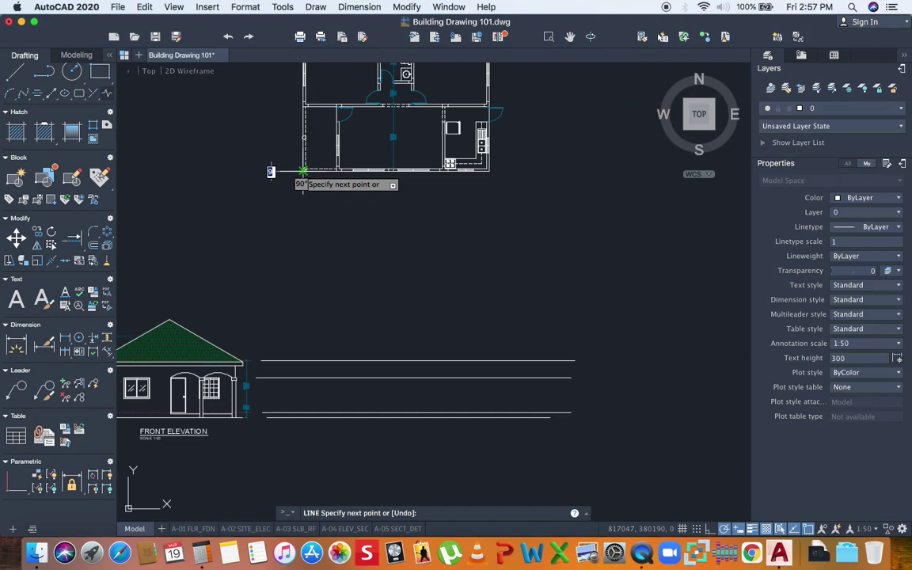
pyautogui.click(302, 417)
pyautogui.press('Escape')
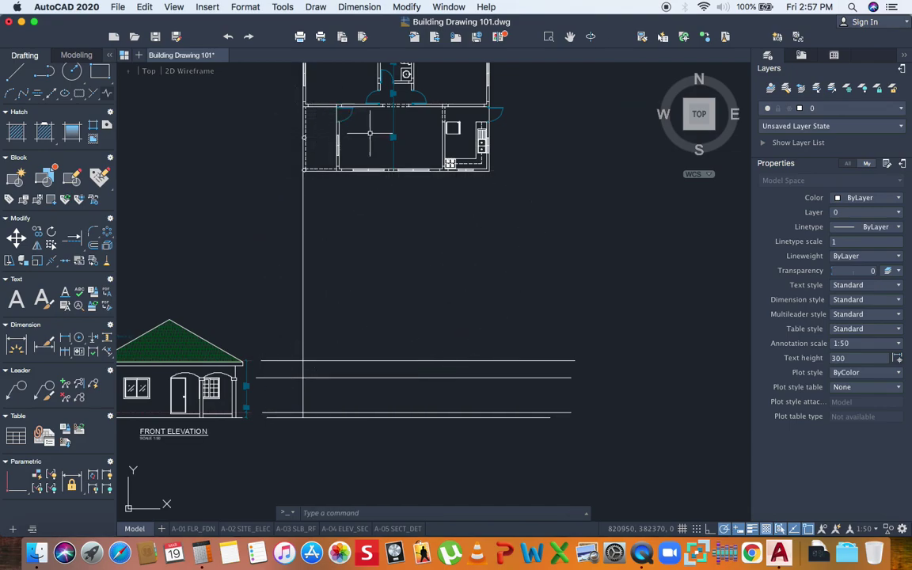
# Draw a vertical projection line from the rotated floor plan's lower-right corner down to the ground line
pyautogui.scroll(5, 488, 150)
pyautogui.press('Return')
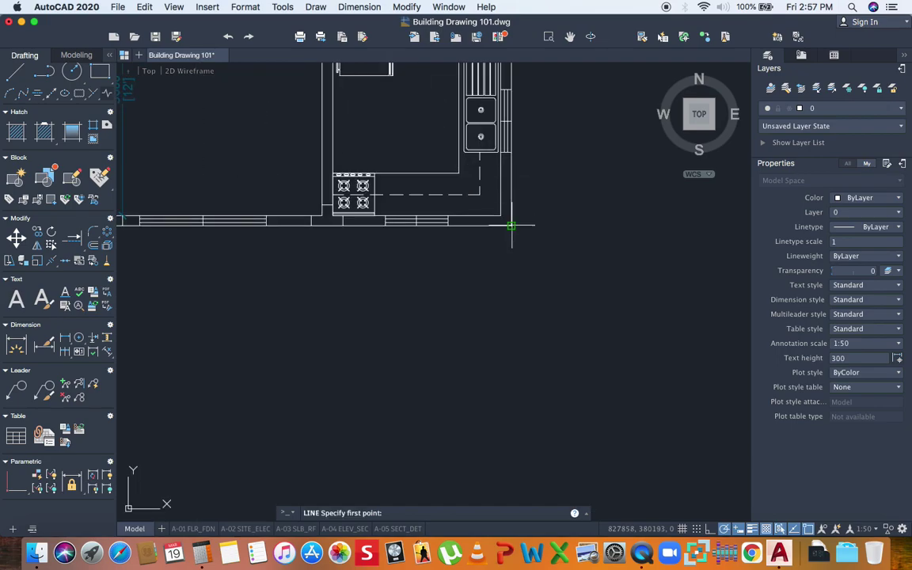
pyautogui.click(512, 226)
pyautogui.scroll(-5, 512, 229)
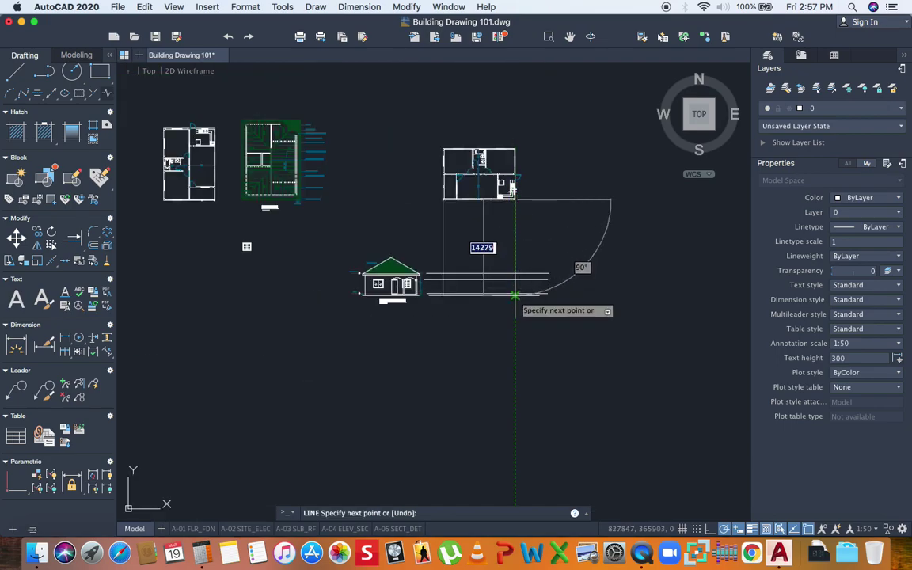
pyautogui.click(515, 295)
pyautogui.press('Escape')
# Match the properties of the dimension beside the front elevation onto the three level lines above the ground line
pyautogui.scroll(2, 459, 289)
pyautogui.write('ma')
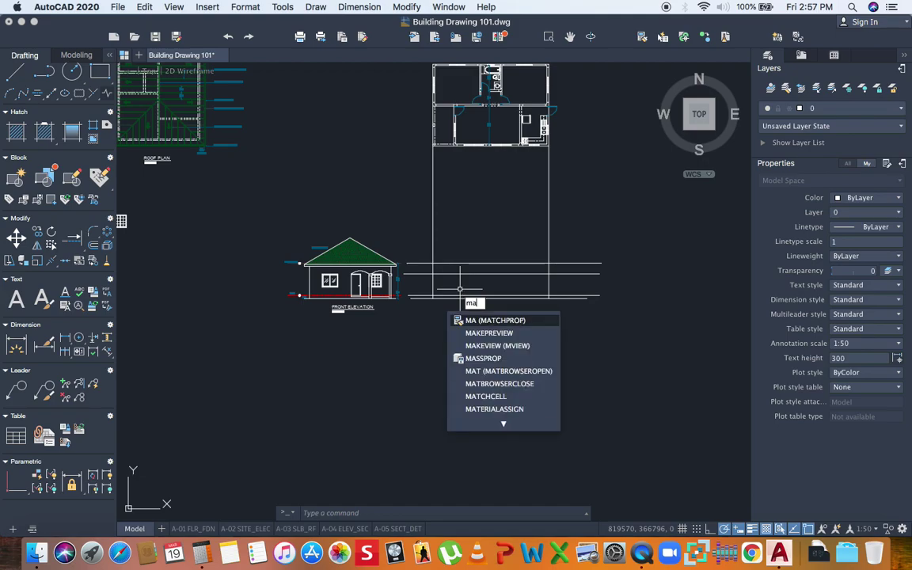
pyautogui.press('Return')
pyautogui.click(396, 273)
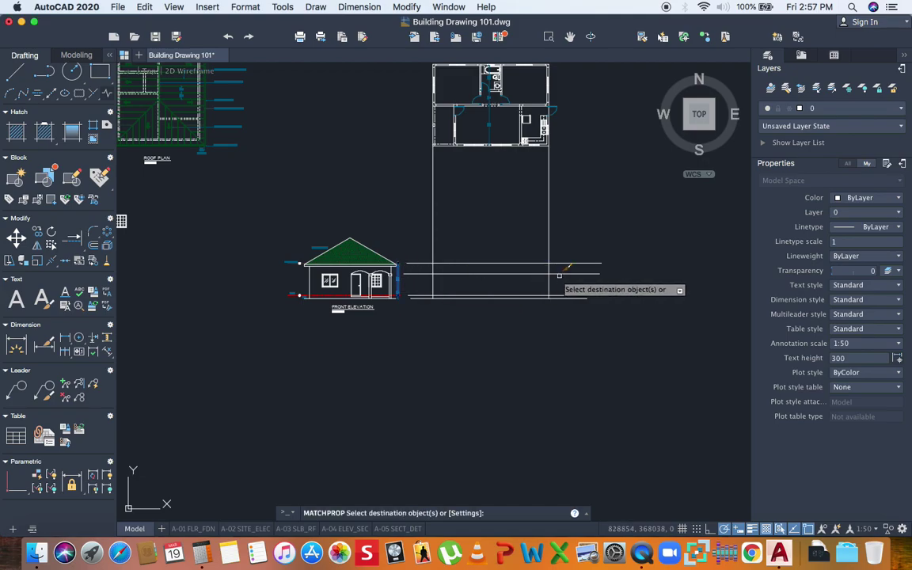
pyautogui.scroll(4, 606, 249)
pyautogui.click(620, 242)
pyautogui.click(554, 343)
pyautogui.press('Return')
# Copy the complete roof plan with its labels and paste the copy above the rotated floor plan
pyautogui.scroll(4, 534, 262)
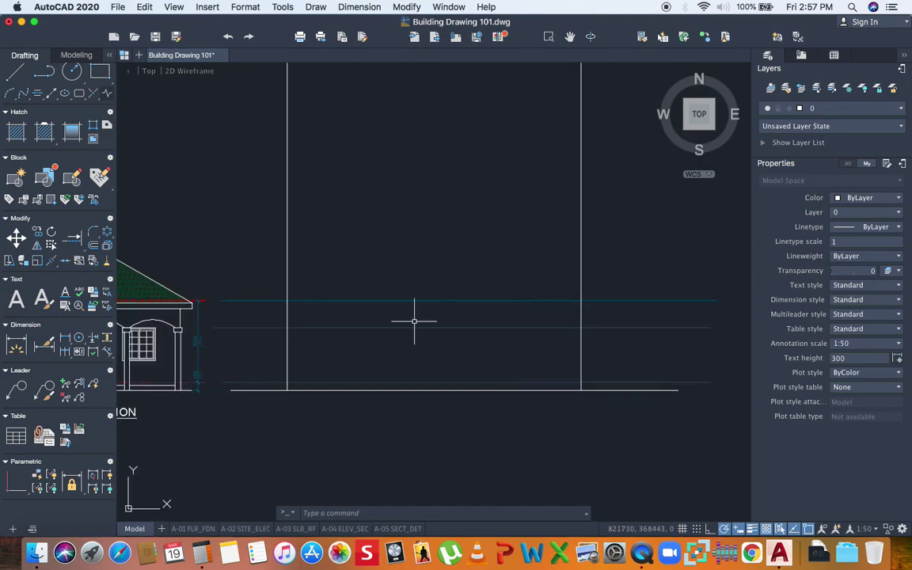
pyautogui.scroll(-2, 414, 330)
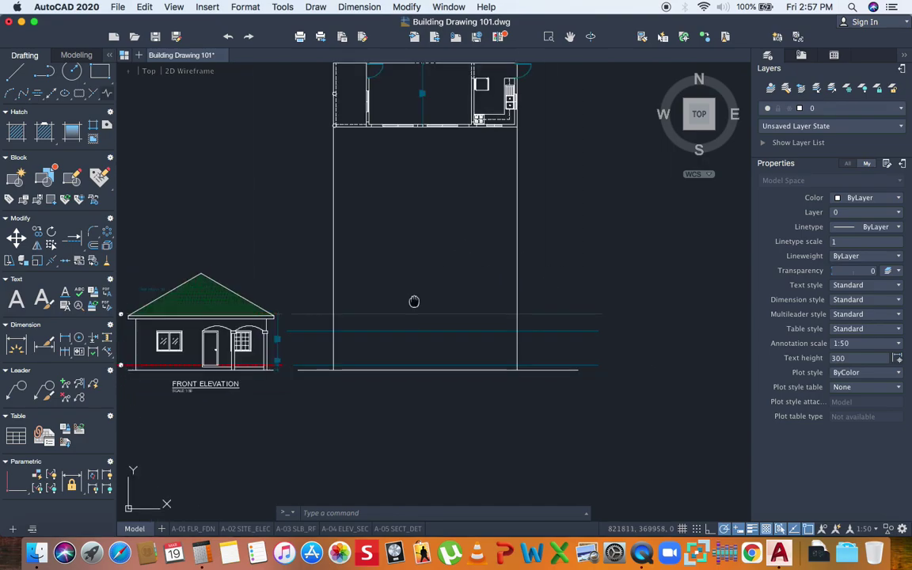
pyautogui.moveTo(336, 289); pyautogui.dragTo(390, 306, button='middle')
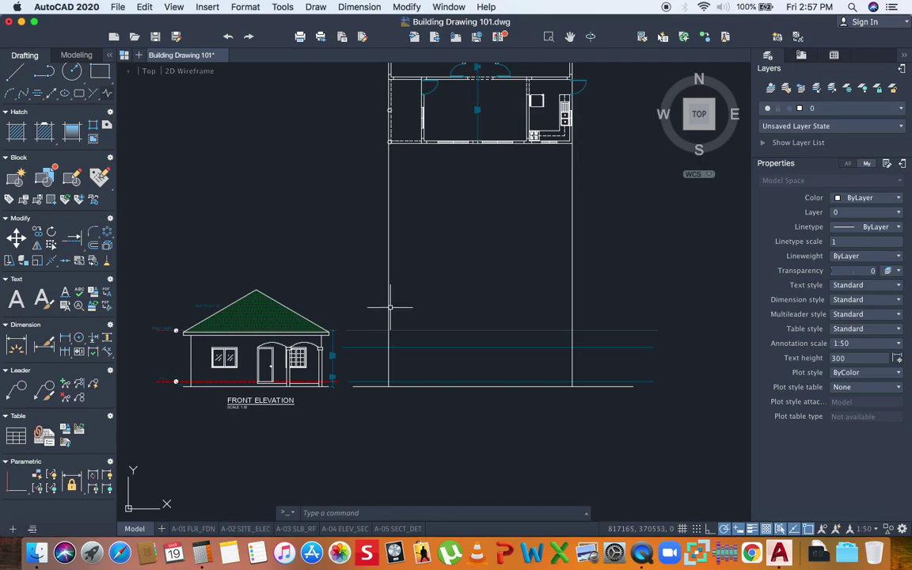
pyautogui.scroll(-3, 379, 343)
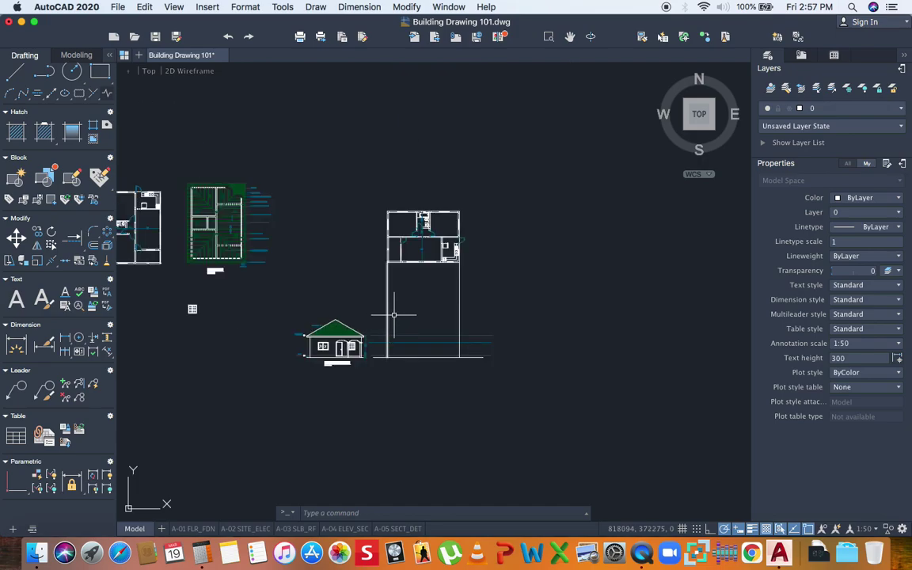
pyautogui.scroll(2, 422, 288)
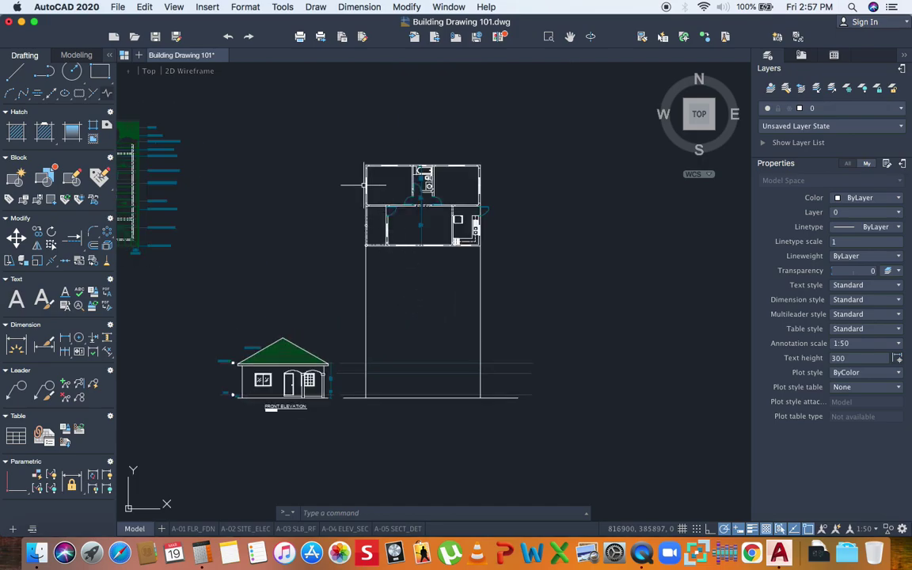
pyautogui.moveTo(338, 137); pyautogui.dragTo(493, 180, button='middle')
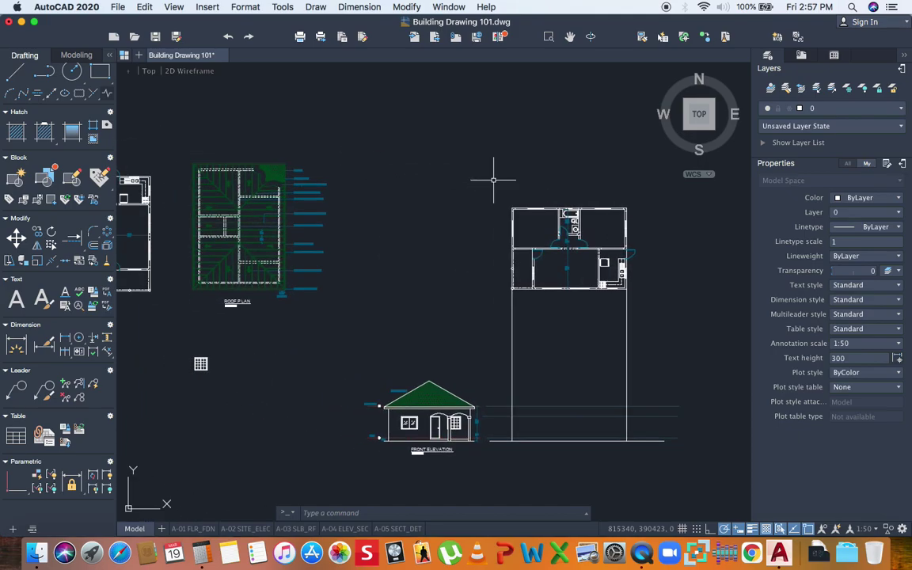
pyautogui.click(193, 138)
pyautogui.click(340, 320)
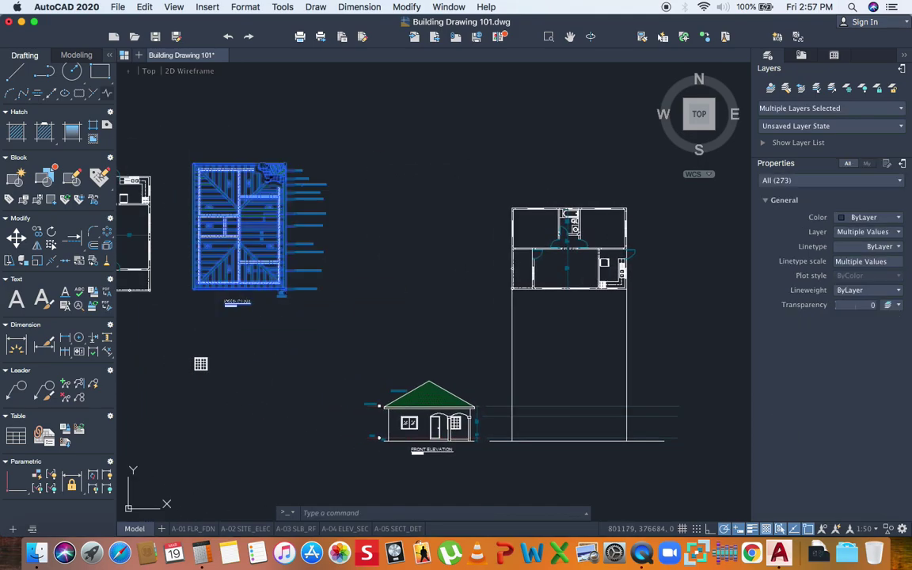
pyautogui.press('super+v')
pyautogui.moveTo(373, 275); pyautogui.dragTo(295, 359, button='middle')
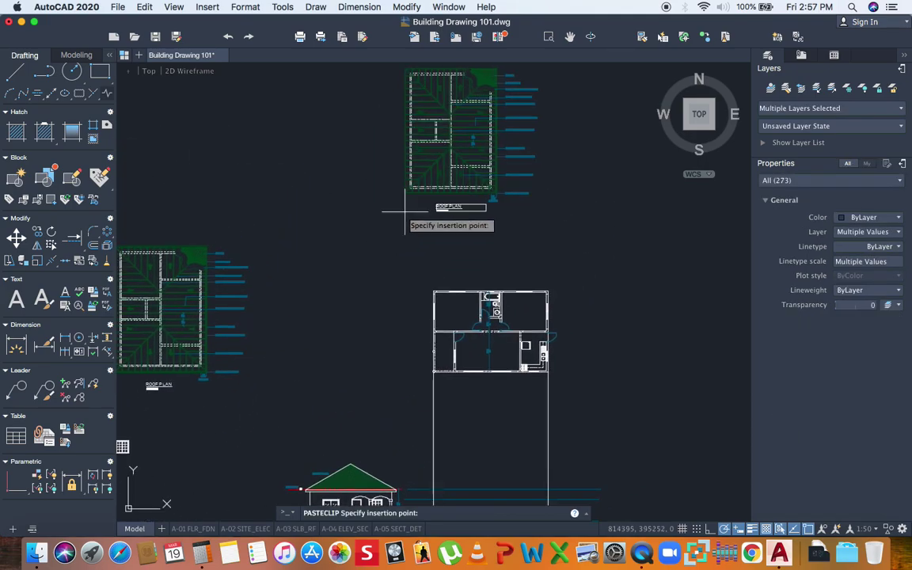
pyautogui.moveTo(405, 212); pyautogui.dragTo(364, 331, button='middle')
pyautogui.click(371, 307)
# Rotate the pasted roof plan 90° clockwise about a point on its right edge
pyautogui.click(303, 142)
pyautogui.click(558, 353)
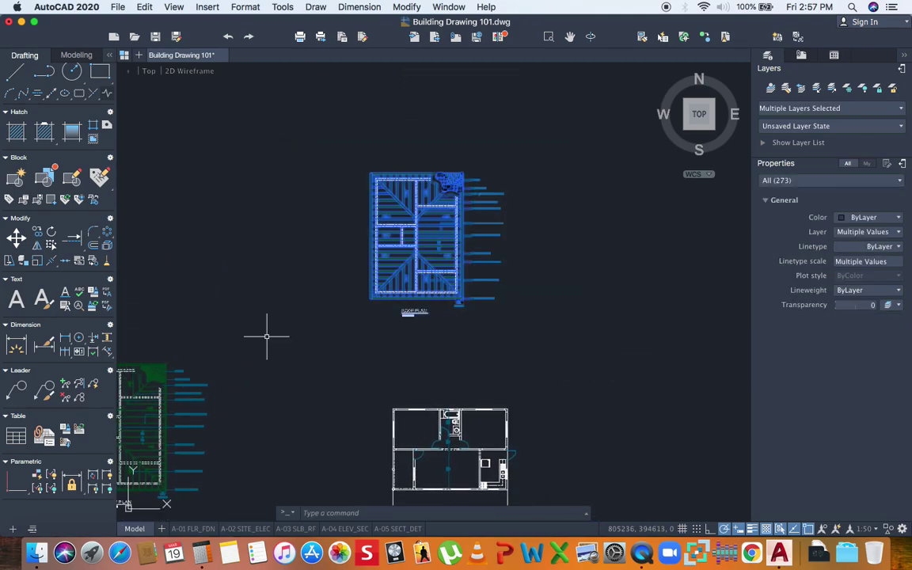
pyautogui.click(51, 232)
pyautogui.click(461, 233)
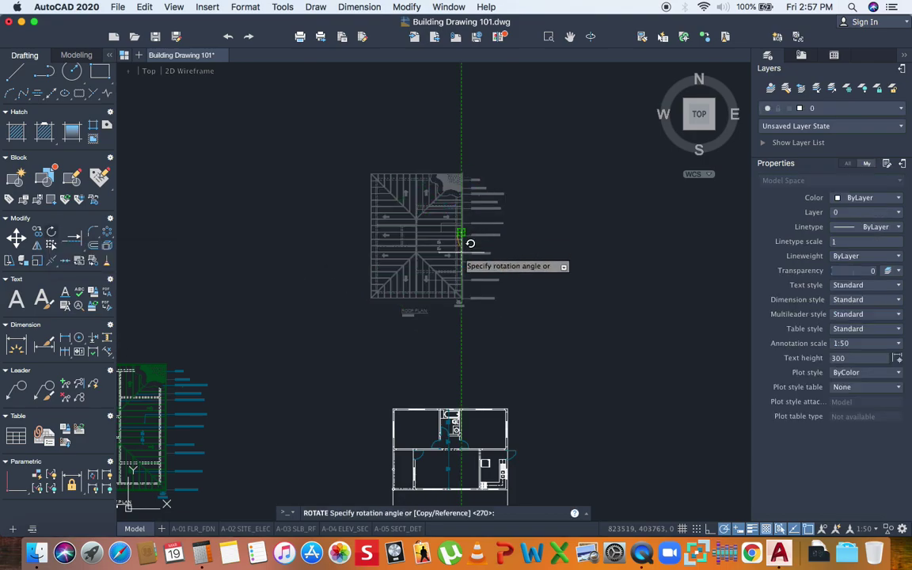
pyautogui.click(454, 365)
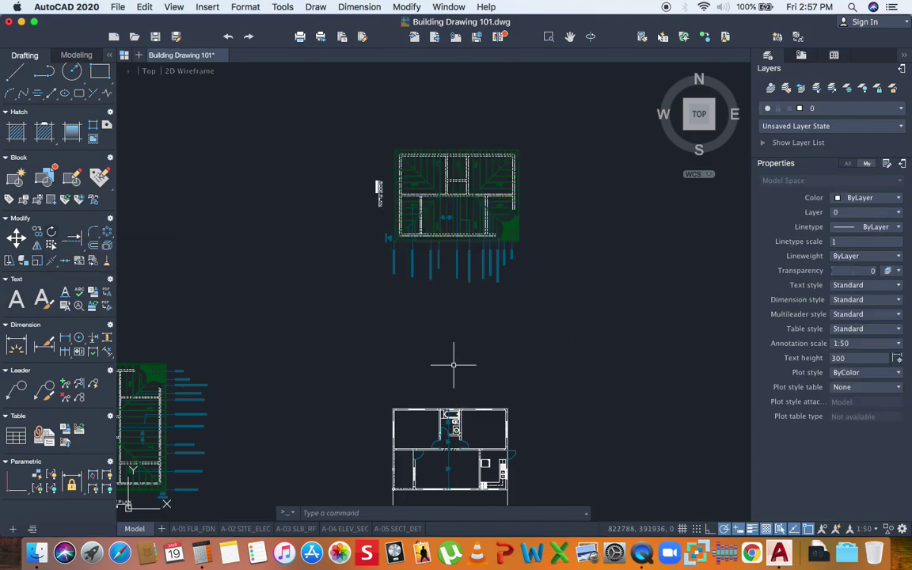
# Draw a vertical line from the lower-left outer wall corner of the rotated roof plan down to the beam height line
pyautogui.scroll(-3, 432, 253)
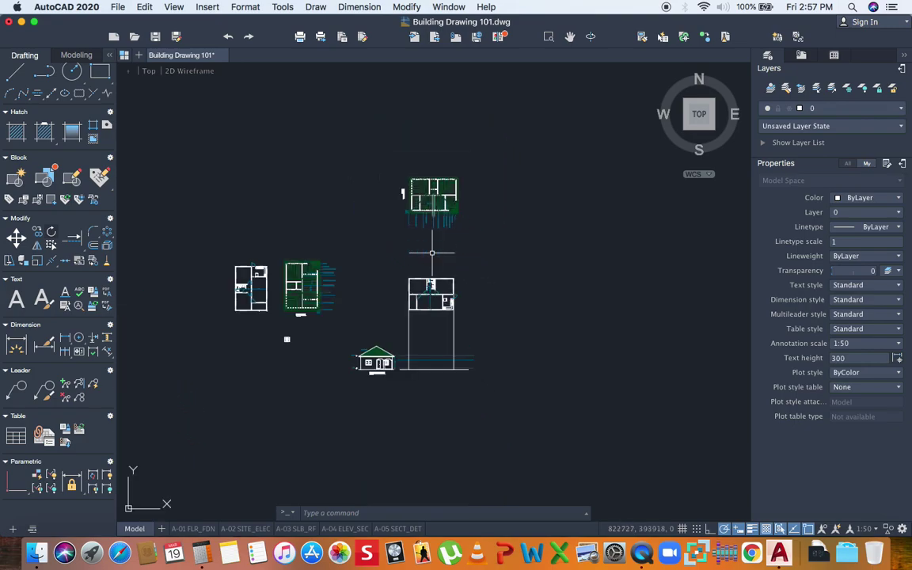
pyautogui.scroll(3, 427, 202)
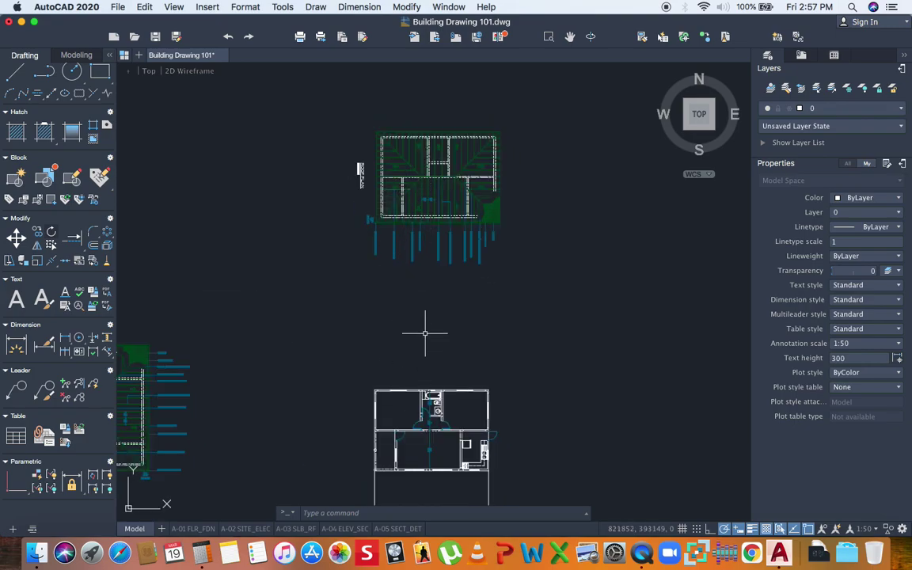
pyautogui.scroll(-2, 437, 289)
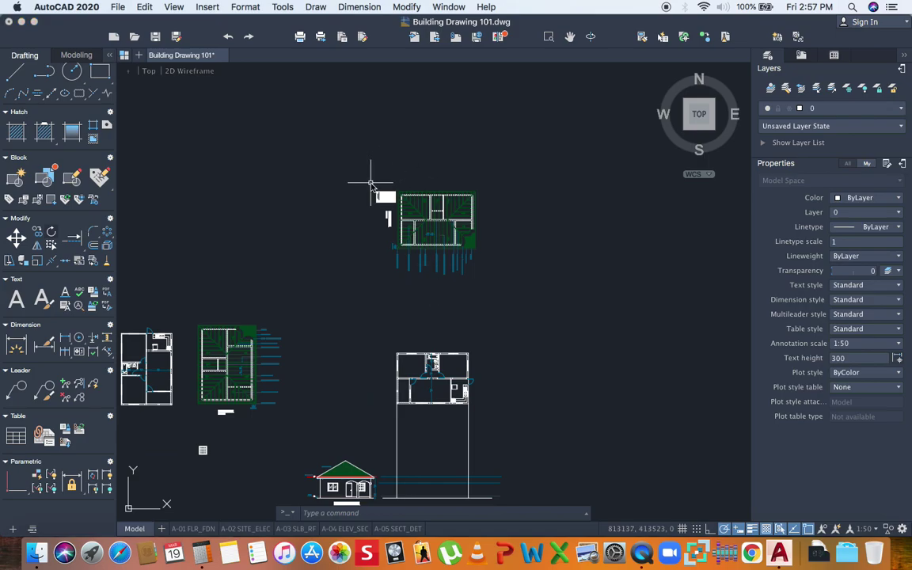
pyautogui.write('l')
pyautogui.press('Return')
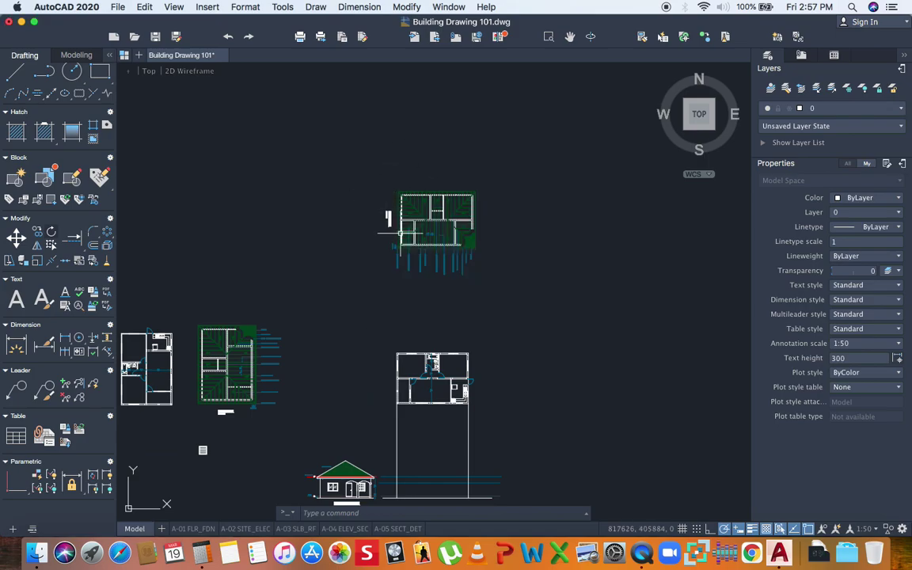
pyautogui.moveTo(419, 273); pyautogui.dragTo(420, 225, button='middle')
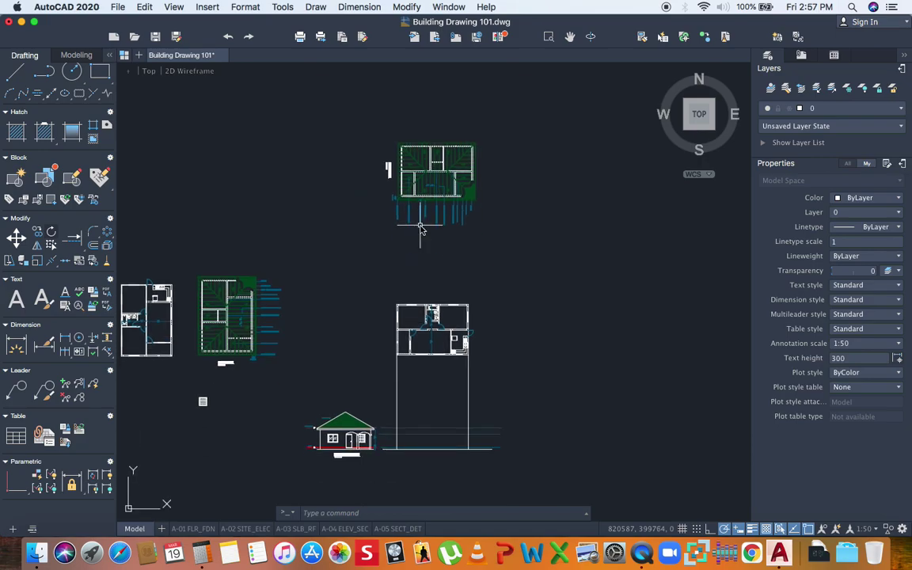
pyautogui.scroll(5, 475, 204)
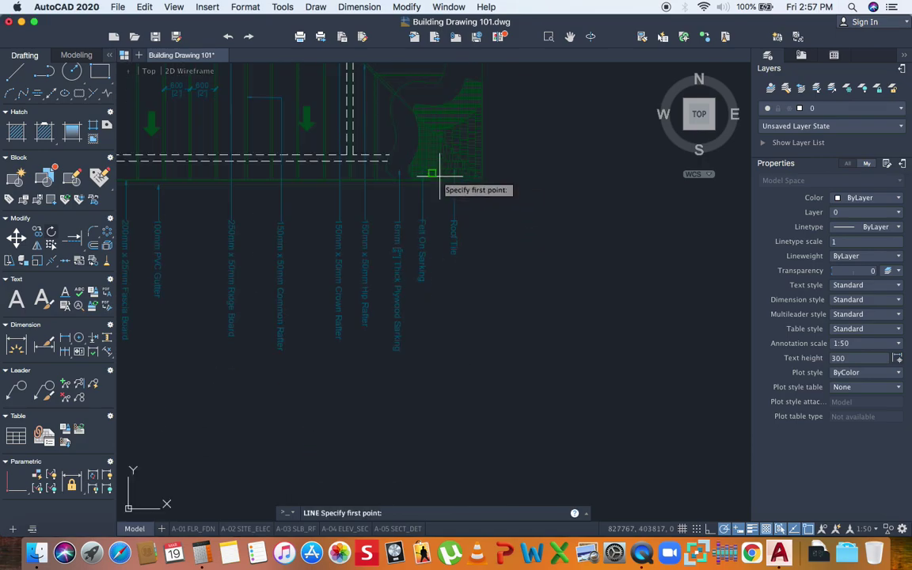
pyautogui.scroll(-4, 459, 194)
pyautogui.scroll(5, 297, 194)
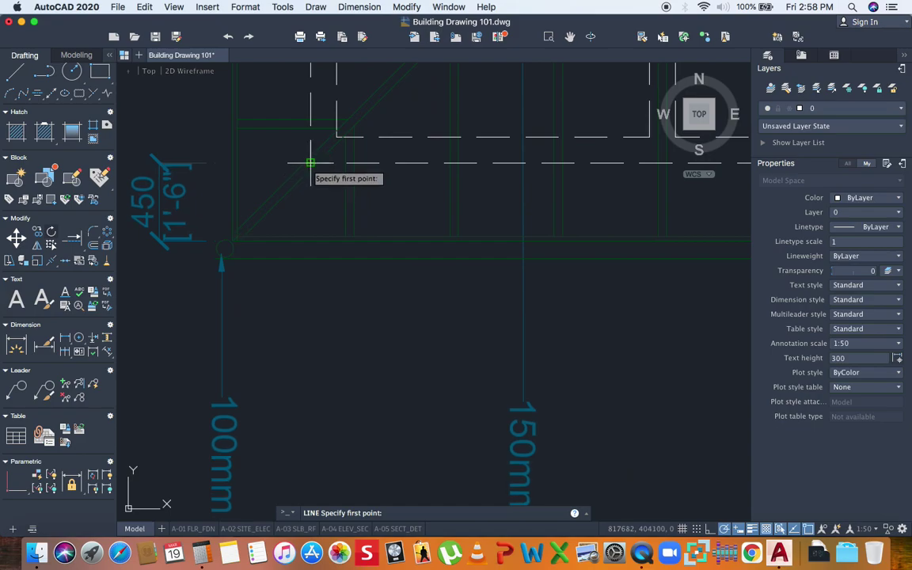
pyautogui.scroll(-4, 310, 163)
pyautogui.scroll(3, 478, 190)
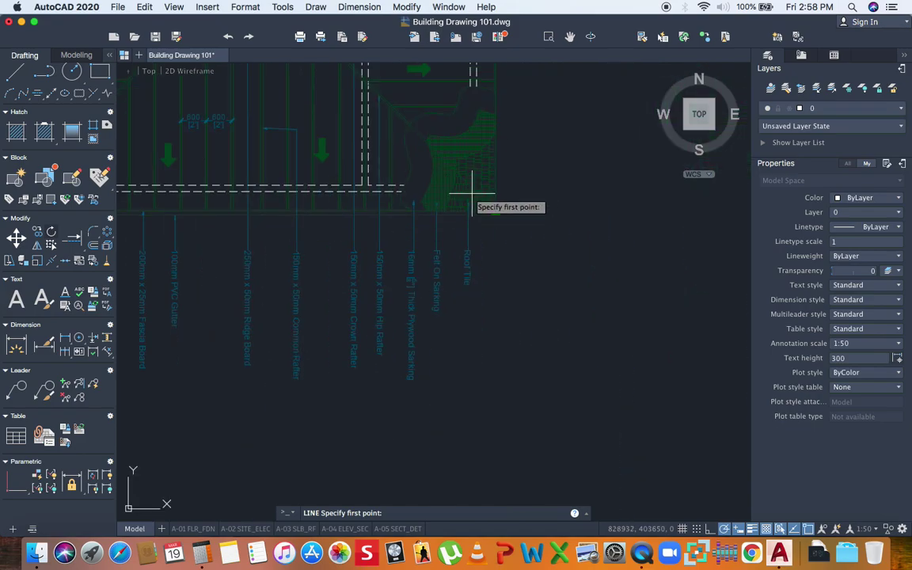
pyautogui.scroll(-4, 475, 198)
pyautogui.scroll(4, 410, 192)
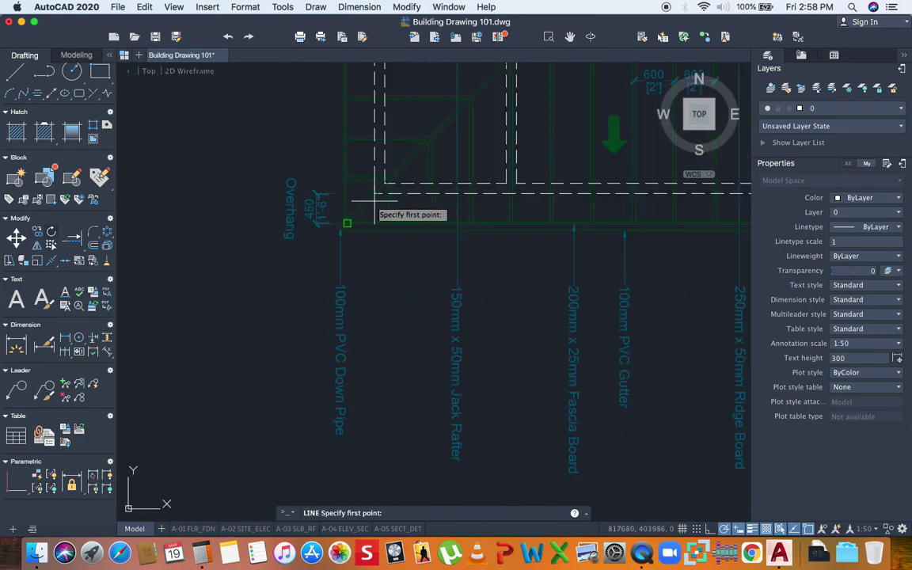
pyautogui.scroll(4, 375, 201)
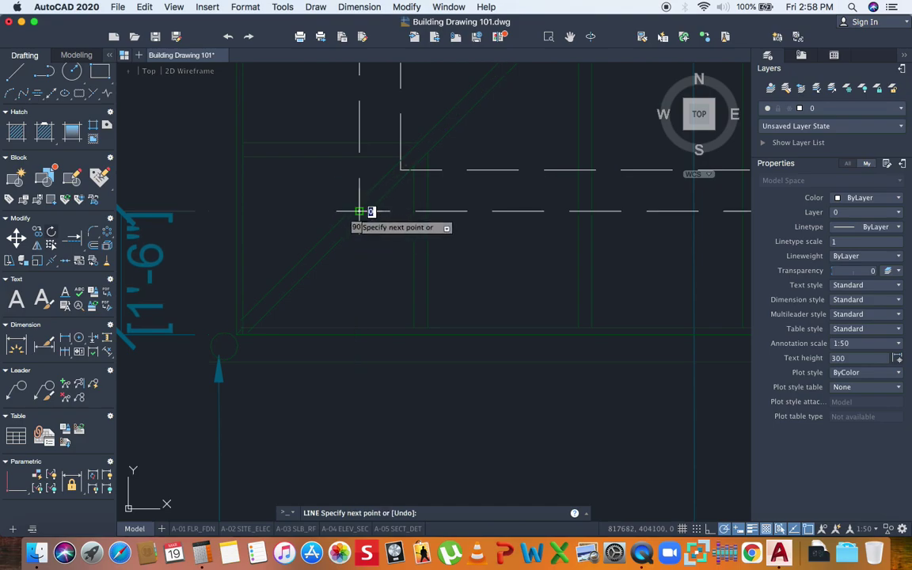
pyautogui.scroll(-5, 261, 198)
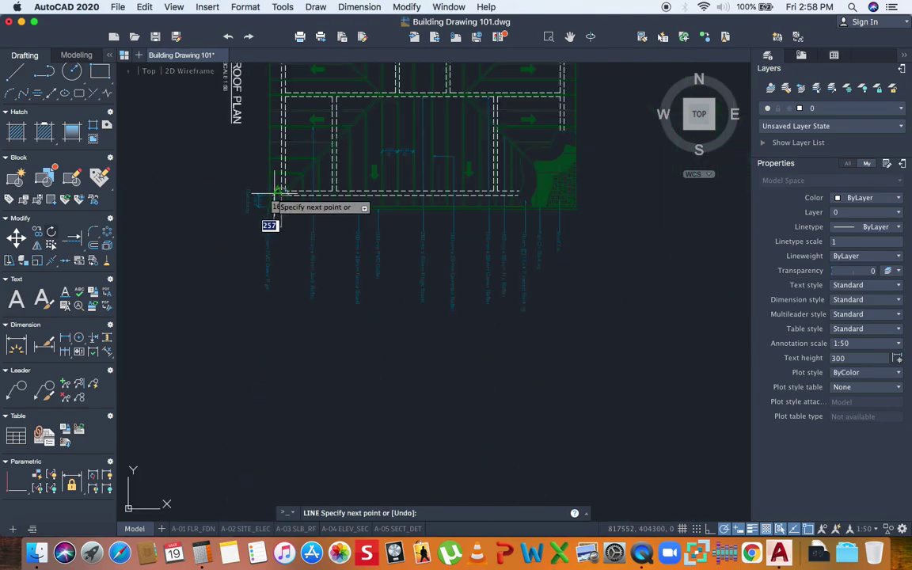
pyautogui.scroll(4, 301, 429)
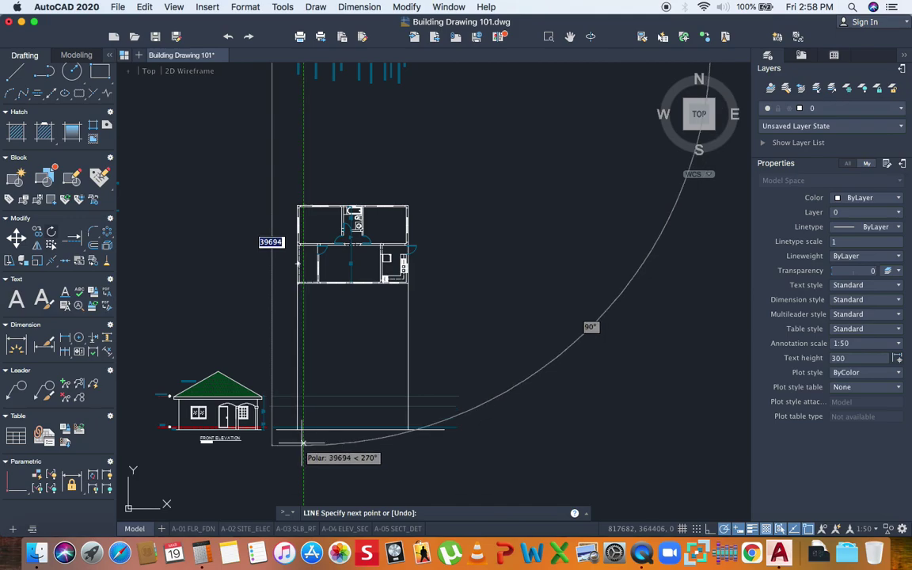
pyautogui.scroll(-2, 303, 393)
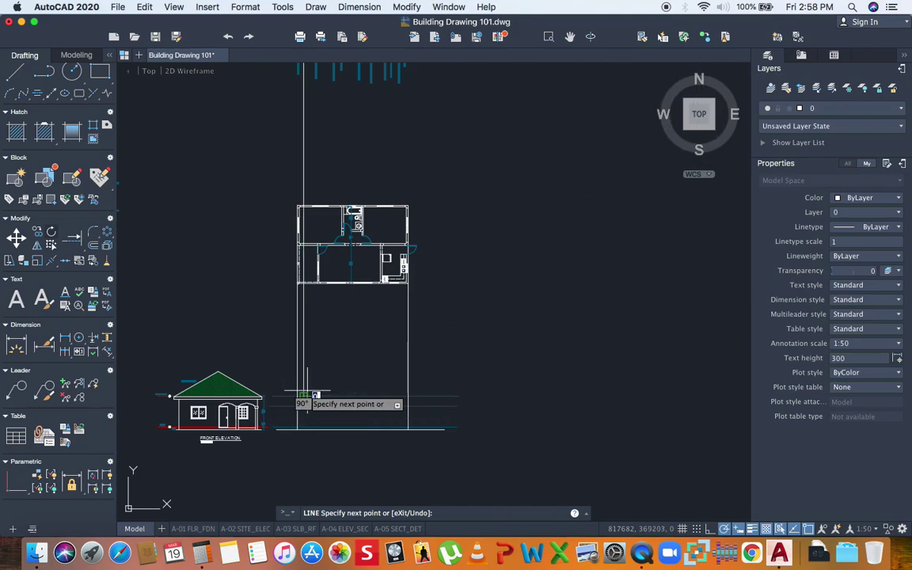
pyautogui.press('Escape')
# Move the rotated roof plan with its vertical line so the line aligns with the floor plan's left wall projection line
pyautogui.scroll(-4, 328, 396)
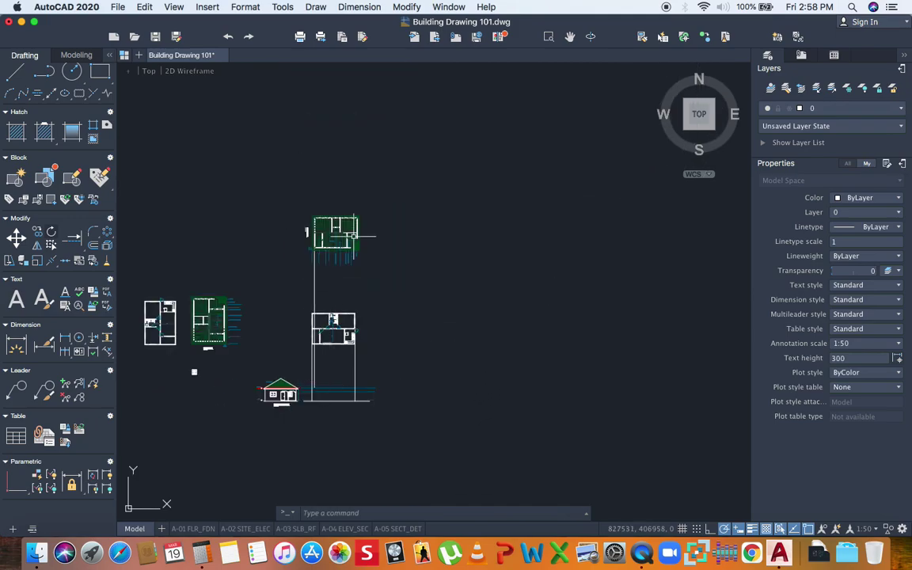
pyautogui.click(289, 274)
pyautogui.scroll(5, 305, 267)
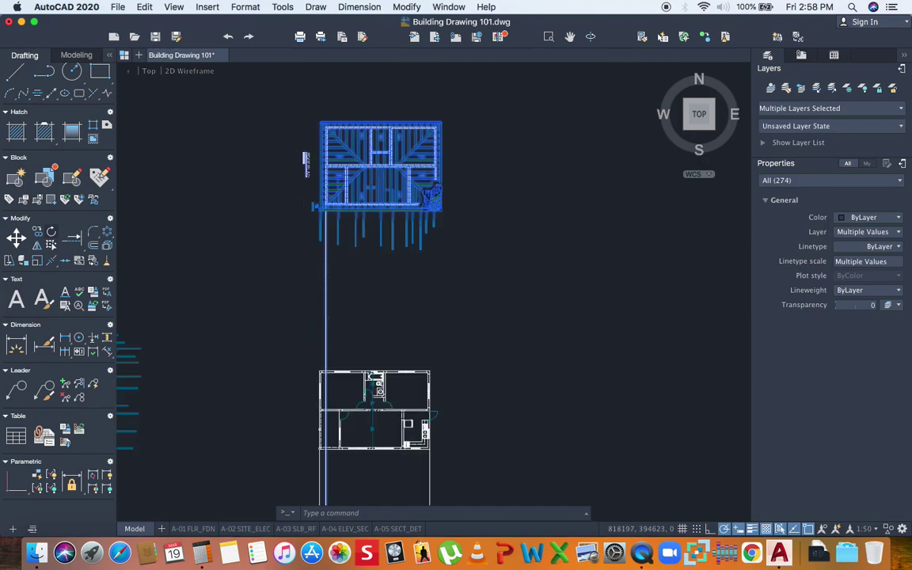
pyautogui.scroll(-3, 330, 225)
pyautogui.click(16, 237)
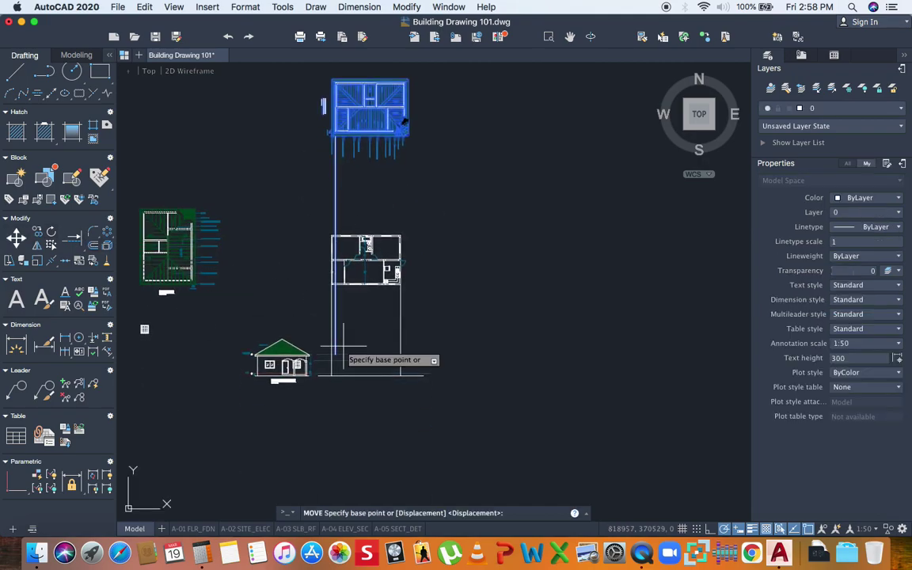
pyautogui.scroll(4, 344, 356)
pyautogui.click(324, 367)
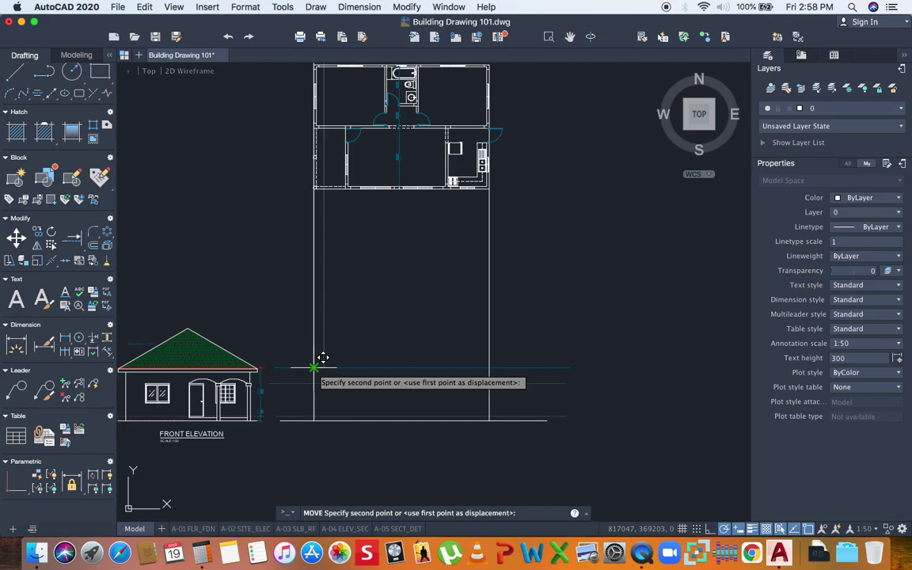
pyautogui.click(312, 381)
# Delete the vertical alignment line running down from the rotated roof plan
pyautogui.scroll(-3, 312, 391)
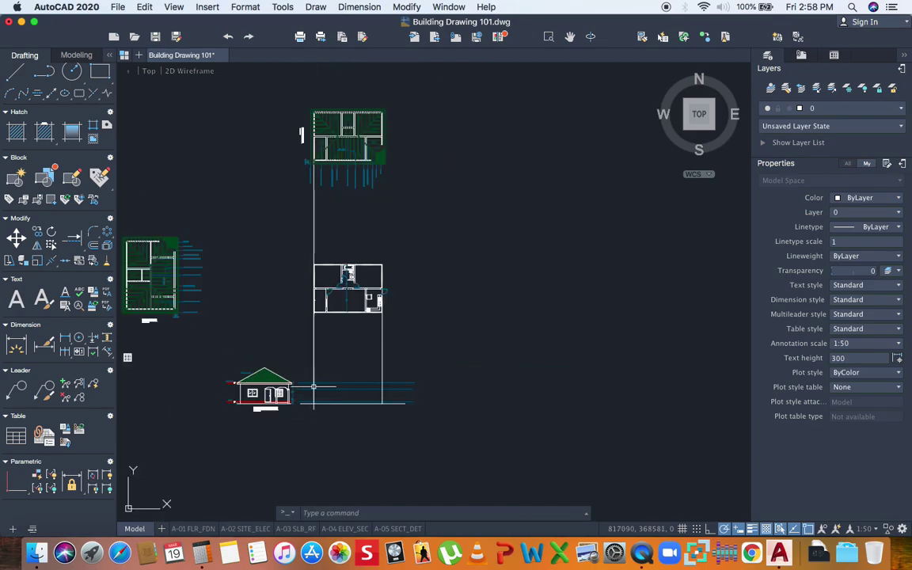
pyautogui.click(314, 238)
pyautogui.press('Delete')
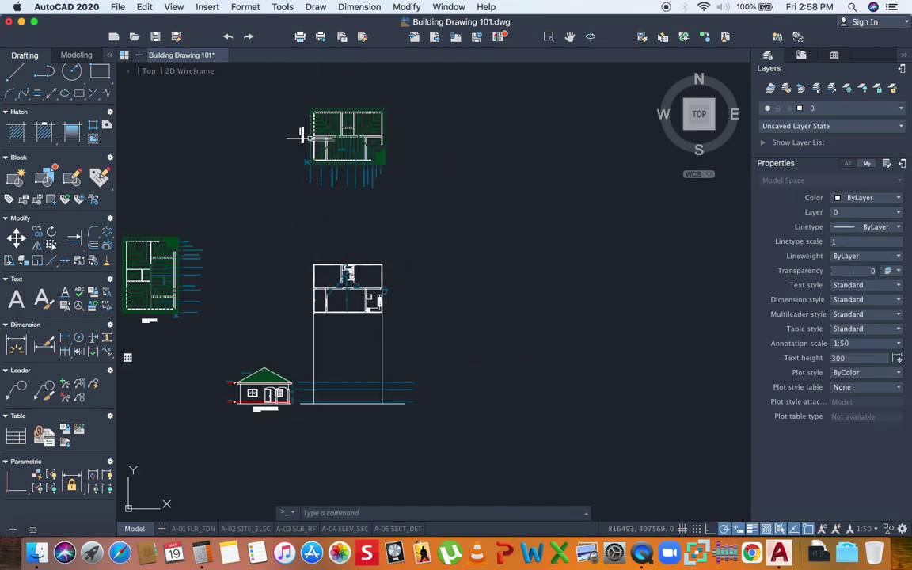
pyautogui.click(274, 90)
pyautogui.press('Escape')
# Move the rotated floor plan straight down, closer to the projected level lines
pyautogui.click(292, 237)
pyautogui.click(462, 322)
pyautogui.write('m')
pyautogui.press('Return')
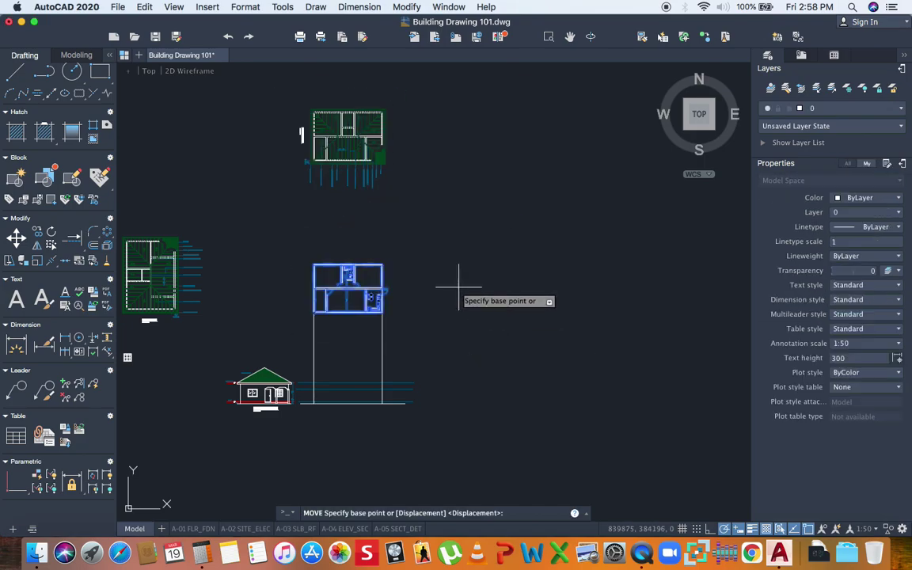
pyautogui.click(459, 289)
pyautogui.click(459, 323)
# Move the rotated roof plan straight down to sit just above the rotated floor plan
pyautogui.click(475, 247)
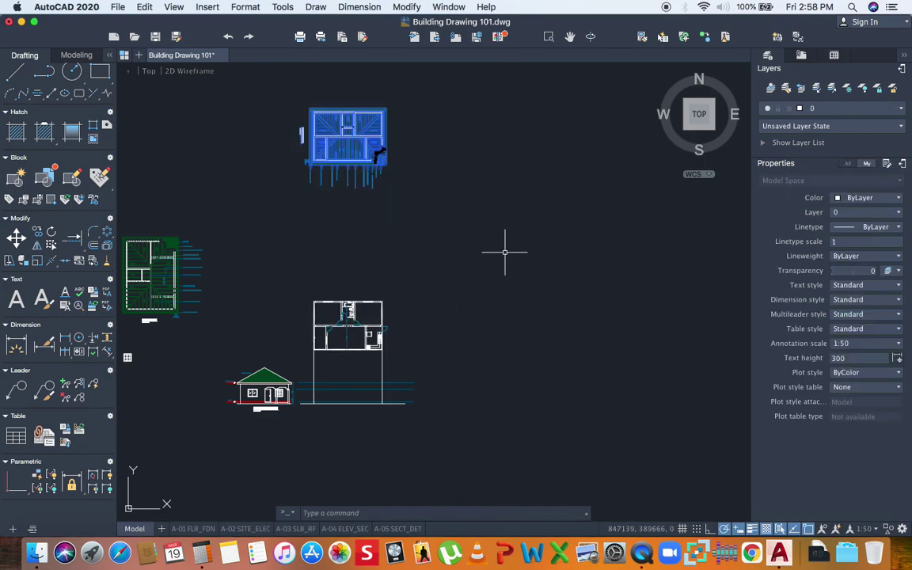
pyautogui.write('m')
pyautogui.press('Return')
pyautogui.click(429, 163)
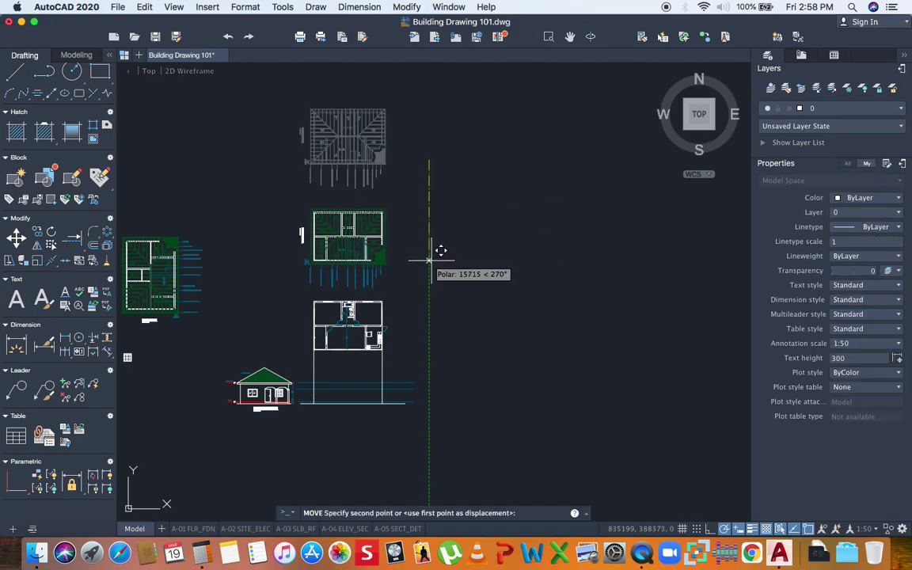
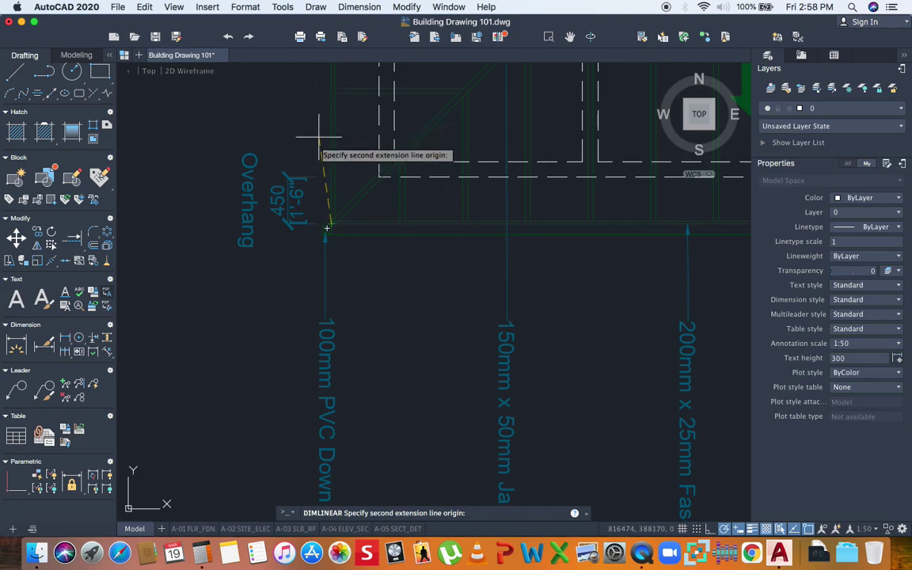
pyautogui.moveTo(344, 321); pyautogui.dragTo(342, 150, button='middle')
pyautogui.scroll(6, 332, 285)
pyautogui.click(331, 281)
pyautogui.press('Escape')
pyautogui.scroll(-5, 331, 275)
# Draw a vertical line from the rotated roof plan's lower-left corner down past the upper level line of the side elevation
pyautogui.scroll(4, 332, 158)
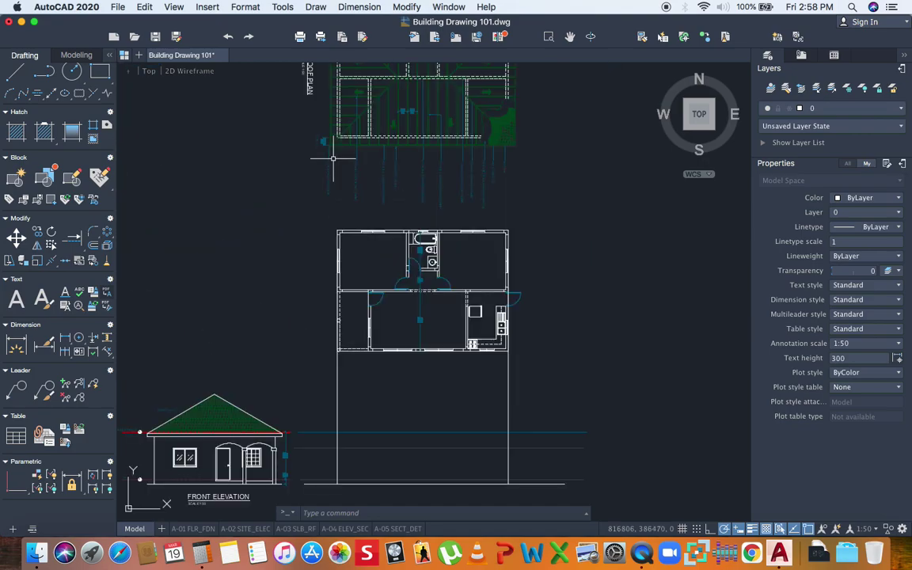
pyautogui.scroll(5, 331, 150)
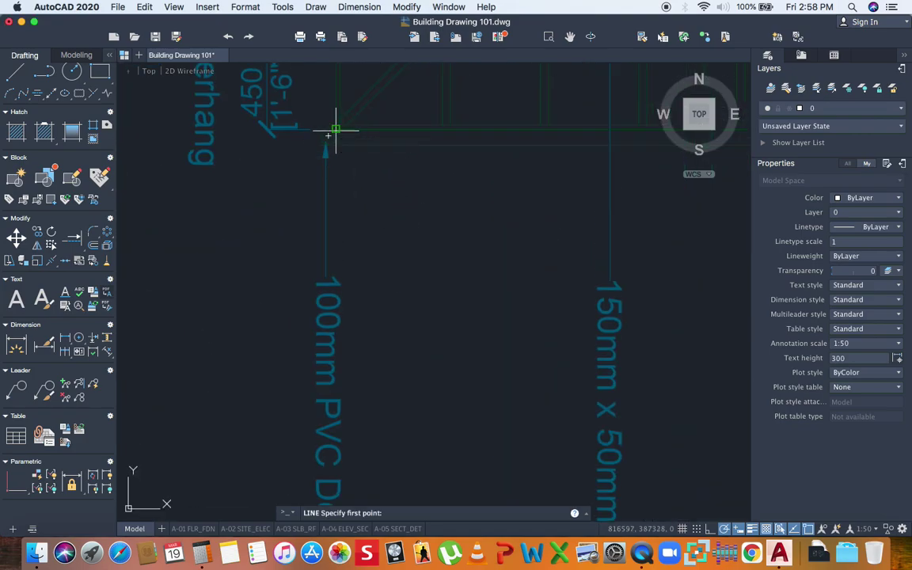
pyautogui.click(335, 129)
pyautogui.scroll(-6, 335, 135)
pyautogui.scroll(5, 328, 368)
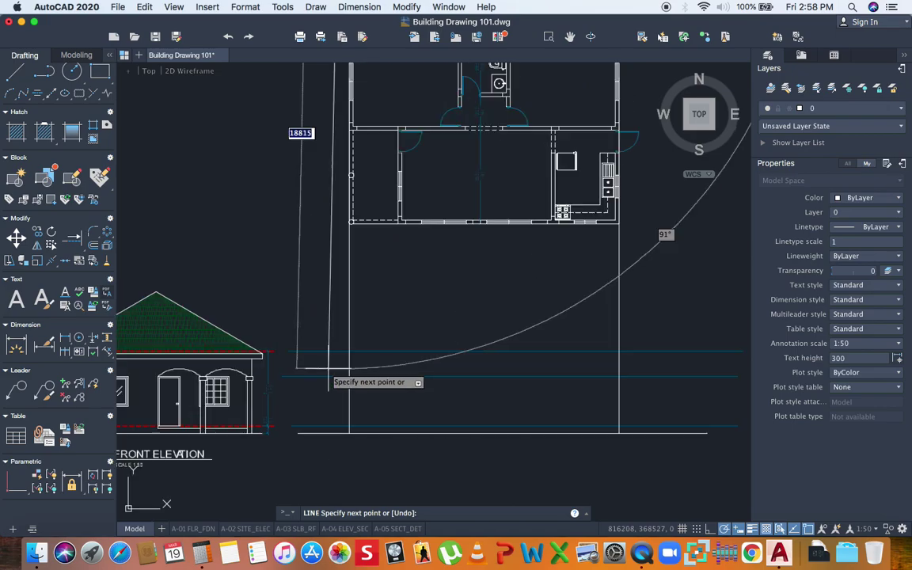
pyautogui.click(338, 367)
pyautogui.press('Escape')
# Draw a matching vertical line from the rotated roof plan's lower-right corner down past the upper level line
pyautogui.scroll(-6, 326, 336)
pyautogui.scroll(8, 444, 300)
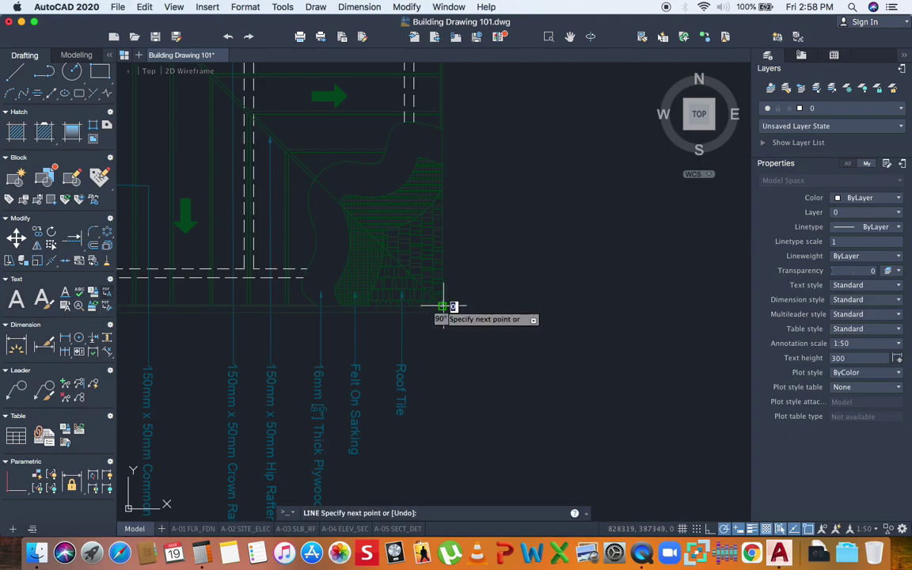
pyautogui.scroll(-6, 443, 308)
pyautogui.scroll(4, 453, 358)
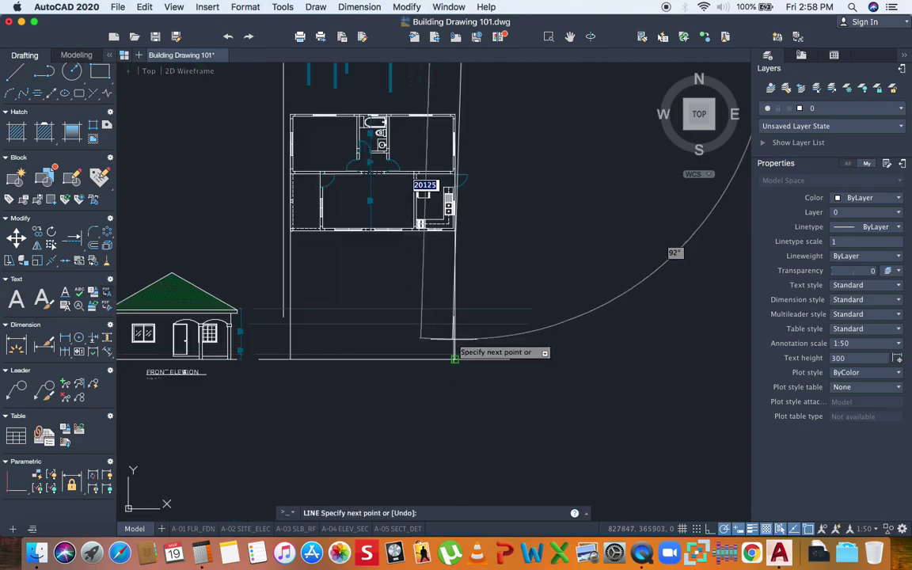
pyautogui.click(462, 317)
pyautogui.press('Escape')
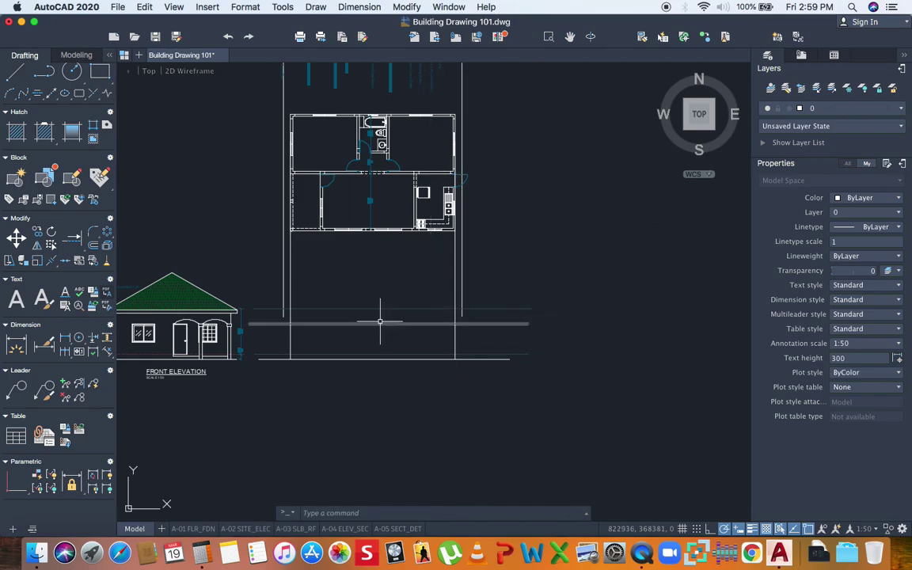
# Draw a horizontal line between the two roof edge projection lines, level with the bottom of the front elevation's fascia
pyautogui.scroll(5, 380, 321)
pyautogui.write('l')
pyautogui.press('Return')
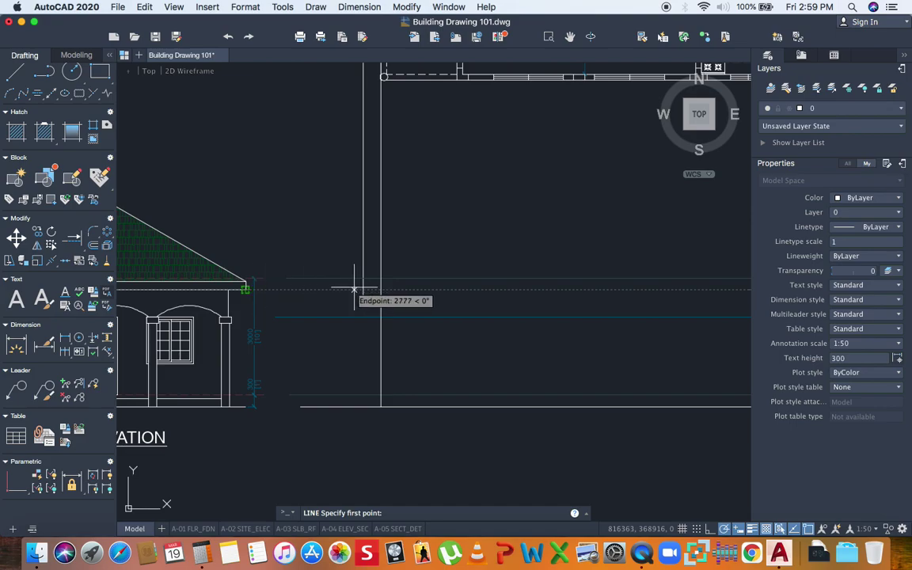
pyautogui.scroll(-4, 348, 297)
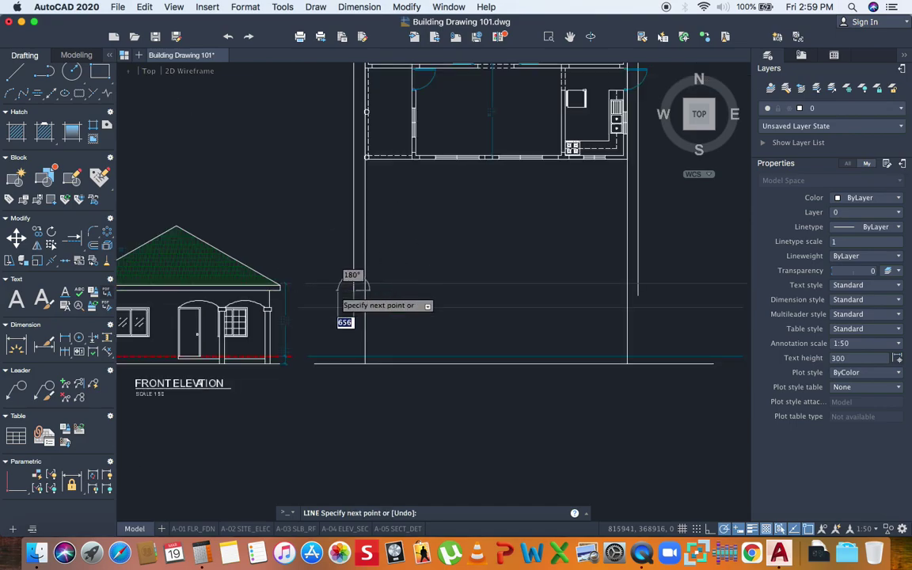
pyautogui.scroll(5, 507, 297)
pyautogui.click(535, 289)
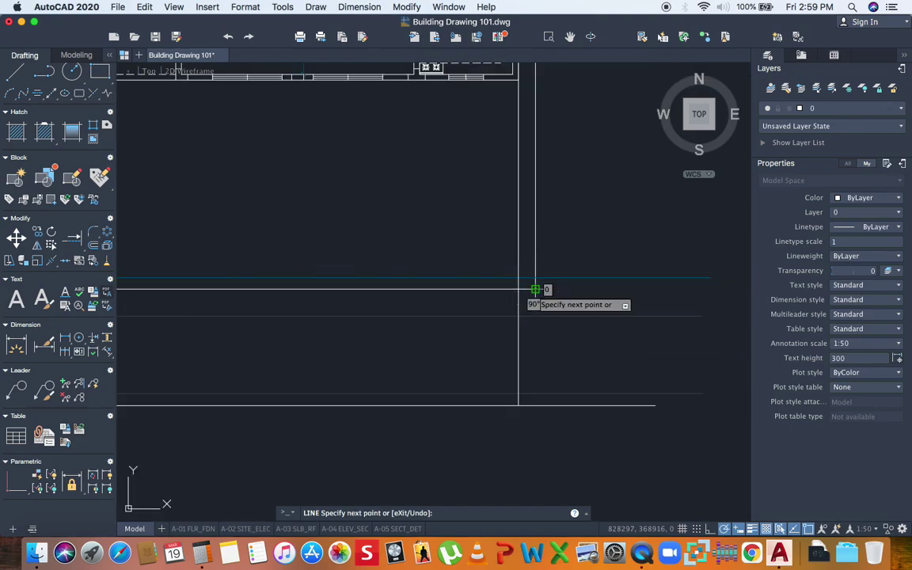
pyautogui.press('Escape')
# Draw a second horizontal line between the roof edge projection lines, level with the top of the front elevation's fascia
pyautogui.scroll(-5, 348, 293)
pyautogui.scroll(6, 274, 294)
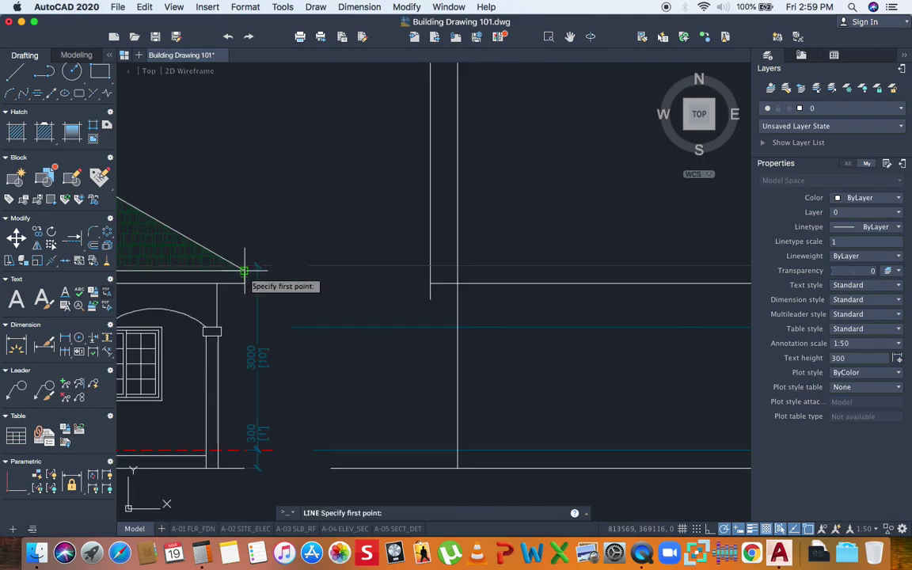
pyautogui.click(430, 272)
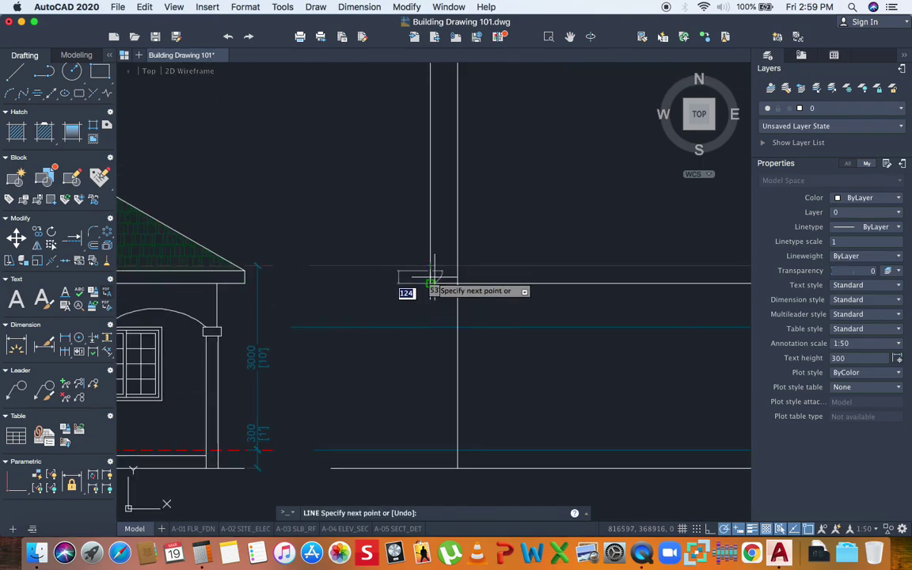
pyautogui.scroll(-5, 315, 269)
pyautogui.scroll(5, 452, 293)
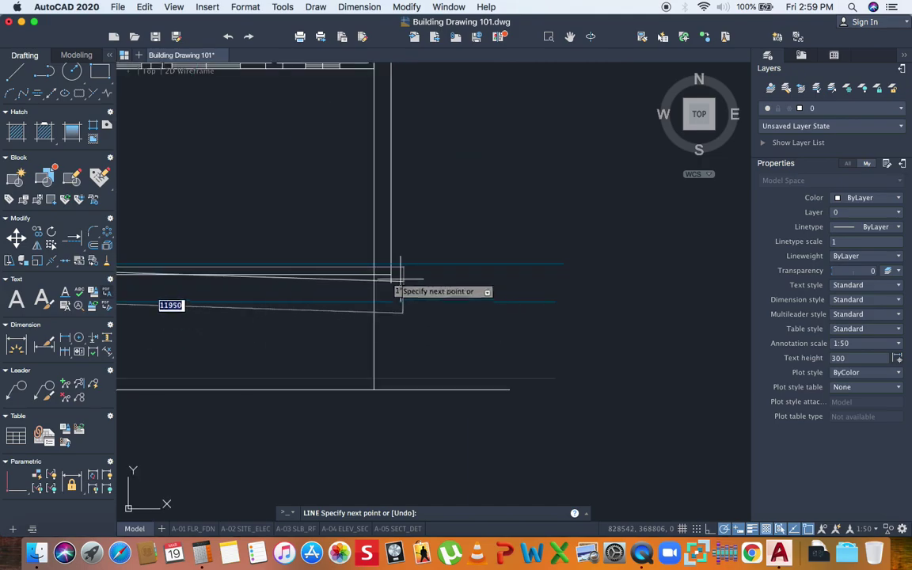
pyautogui.click(390, 267)
# Delete the two vertical roof edge projection lines
pyautogui.scroll(-3, 479, 289)
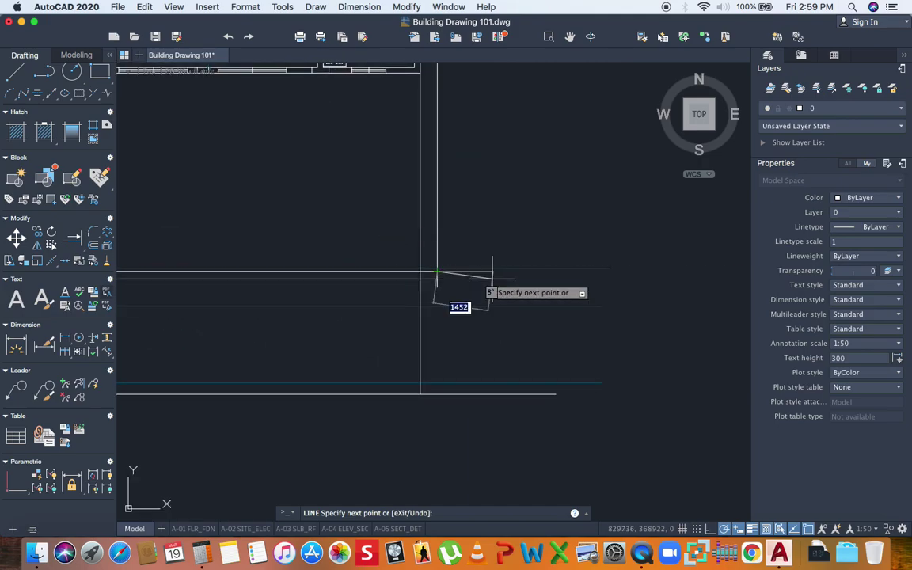
pyautogui.click(457, 255)
pyautogui.press('Delete')
# Close both ends of the side elevation's fascia with short vertical lines joining its two horizontal lines
pyautogui.write('l')
pyautogui.press('Return')
pyautogui.scroll(4, 167, 291)
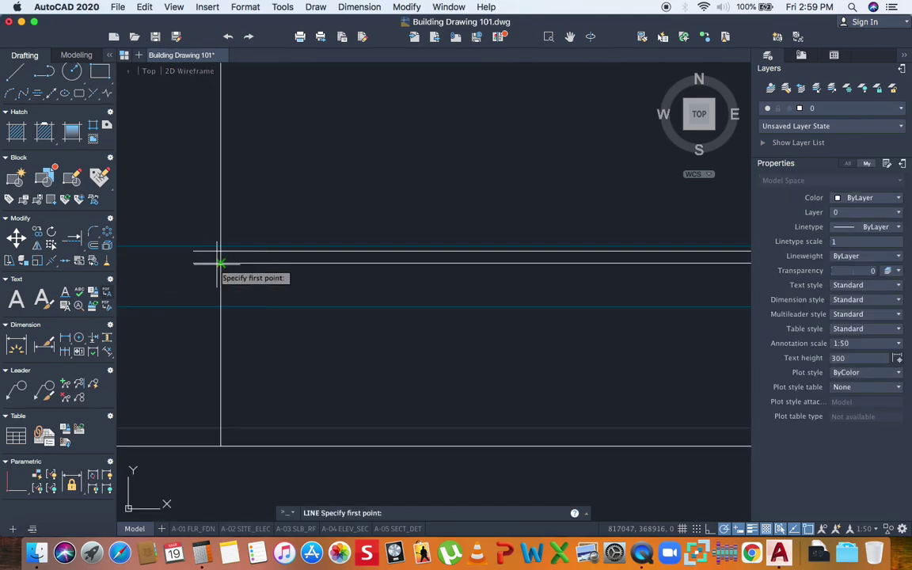
pyautogui.click(193, 263)
pyautogui.click(194, 251)
pyautogui.press('Escape')
pyautogui.scroll(-4, 232, 261)
pyautogui.scroll(-2, 243, 259)
pyautogui.scroll(4, 440, 264)
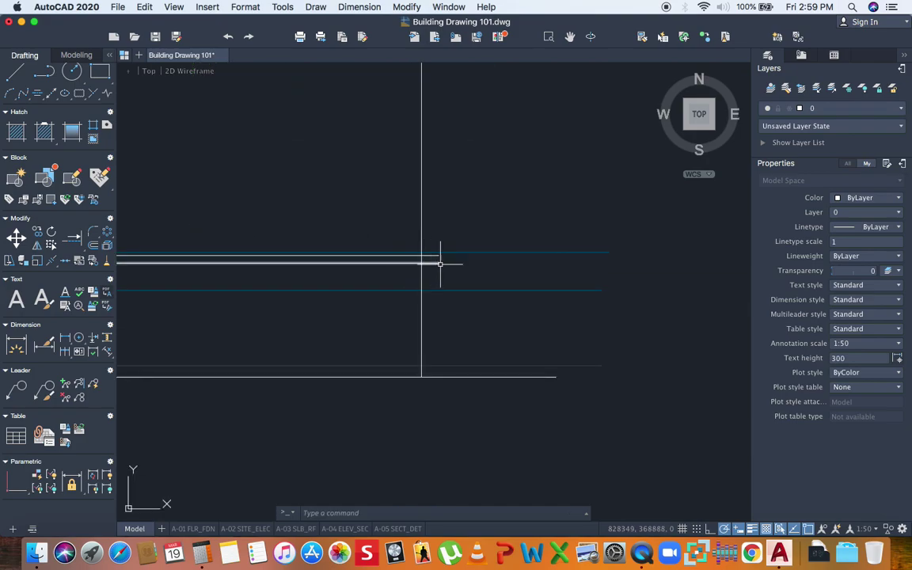
pyautogui.click(440, 264)
pyautogui.press('Return')
pyautogui.scroll(-3, 440, 258)
pyautogui.scroll(4, 507, 279)
pyautogui.scroll(-2, 527, 278)
pyautogui.scroll(1, 545, 277)
# Trim away the wall projection lines inside the fascia and above it up to the floor plan
pyautogui.write('tr')
pyautogui.press('Return')
pyautogui.press('Return')
pyautogui.scroll(2, 554, 260)
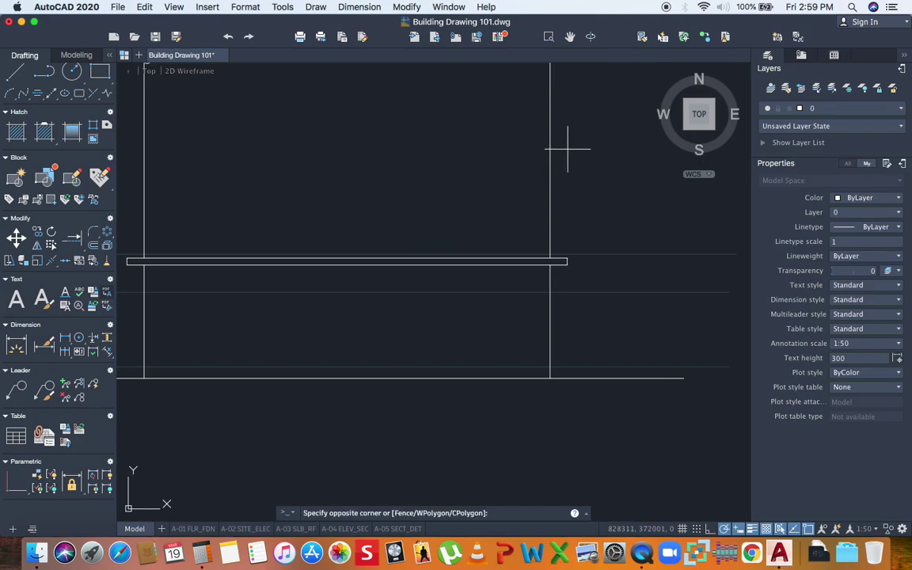
pyautogui.click(141, 179)
pyautogui.press('Escape')
# Match the side elevation's top and floor level lines to the front elevation's red dashed level line
pyautogui.scroll(-2, 254, 262)
pyautogui.scroll(-2, 254, 262)
pyautogui.scroll(2, 281, 316)
pyautogui.write('ma')
pyautogui.press('Return')
pyautogui.click(210, 411)
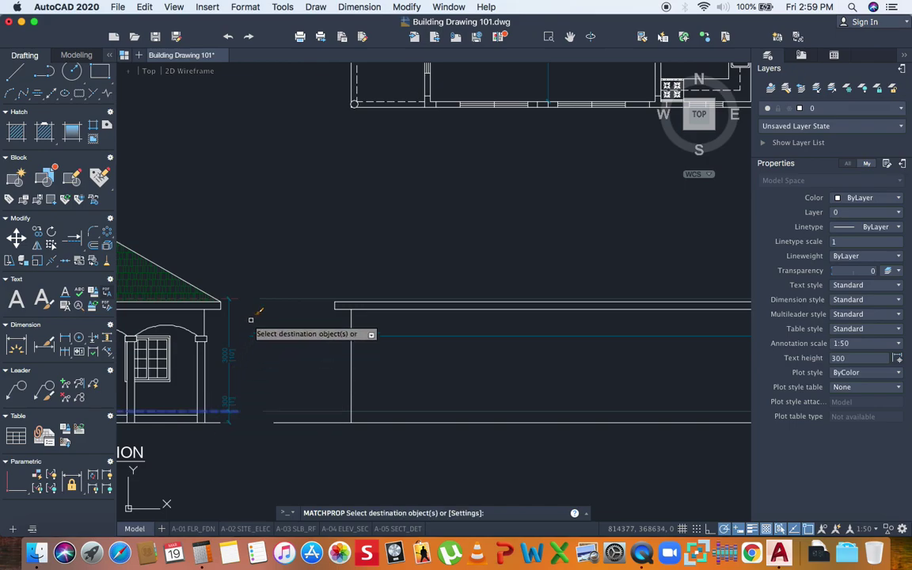
pyautogui.click(312, 410)
pyautogui.press('Escape')
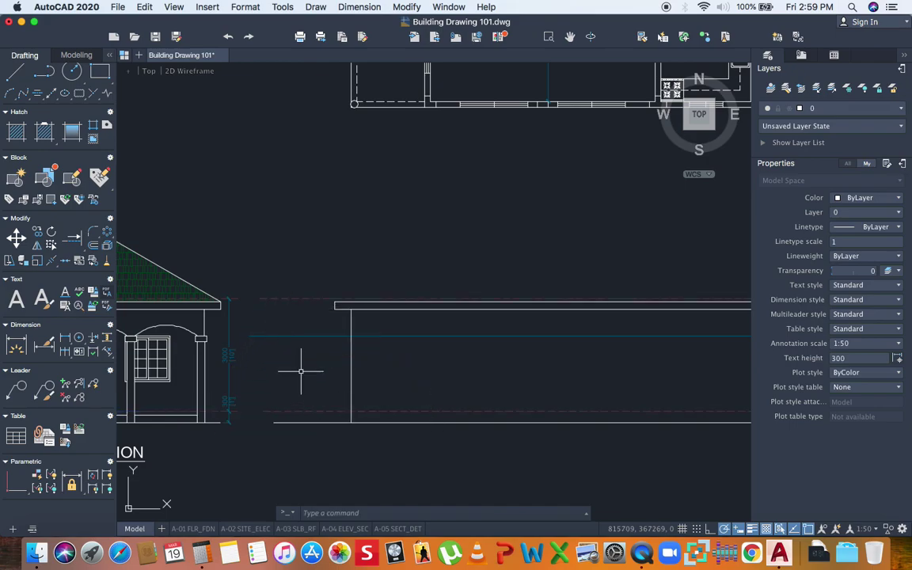
# Set the polar tracking angle to 30 degrees
pyautogui.scroll(-2, 285, 349)
pyautogui.moveTo(297, 342); pyautogui.dragTo(292, 344, button='middle')
pyautogui.scroll(1, 308, 336)
pyautogui.scroll(1, 382, 322)
pyautogui.scroll(-1, 383, 323)
pyautogui.moveTo(383, 323); pyautogui.dragTo(375, 339, button='middle')
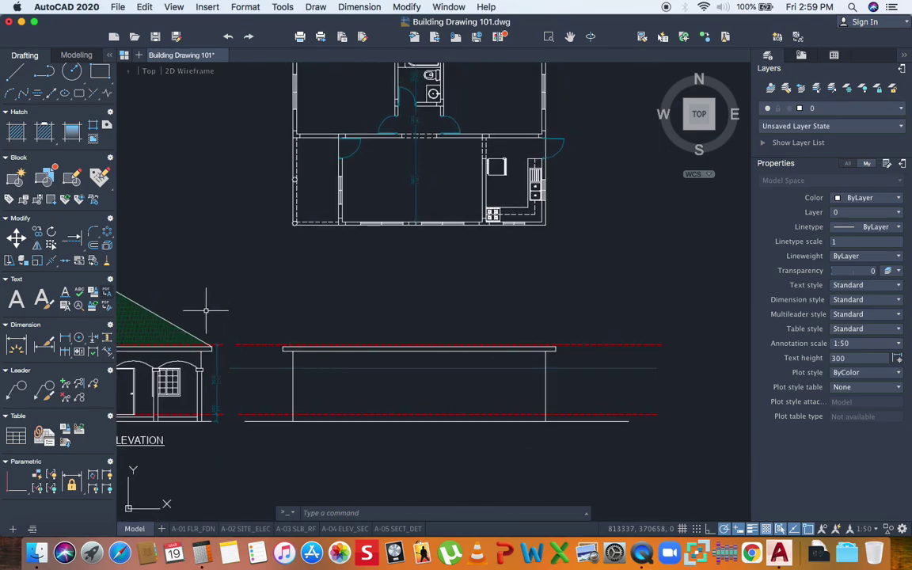
pyautogui.rightClick(723, 529)
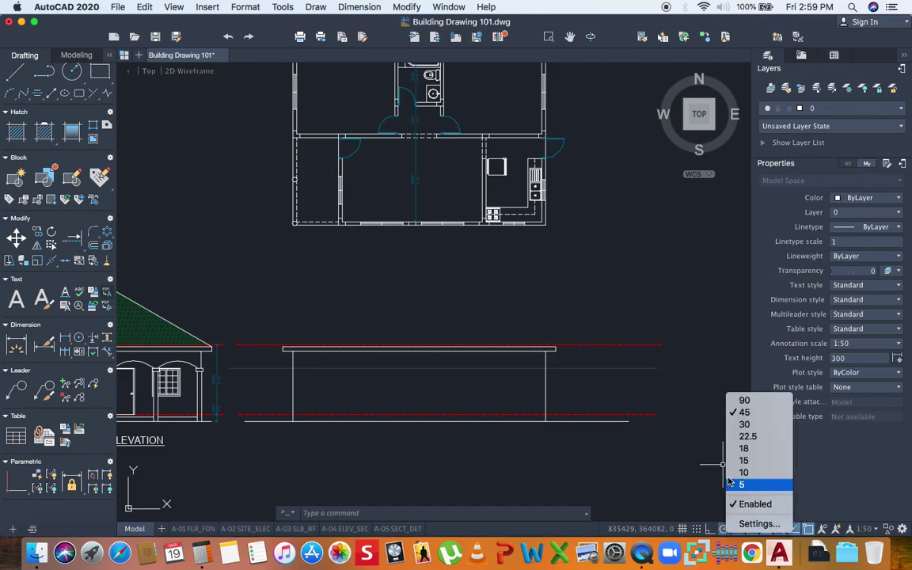
pyautogui.click(744, 425)
# Draw a vertical line from the left end of the rotated roof plan's ridge down to just above the side elevation's fascia
pyautogui.scroll(-6, 275, 320)
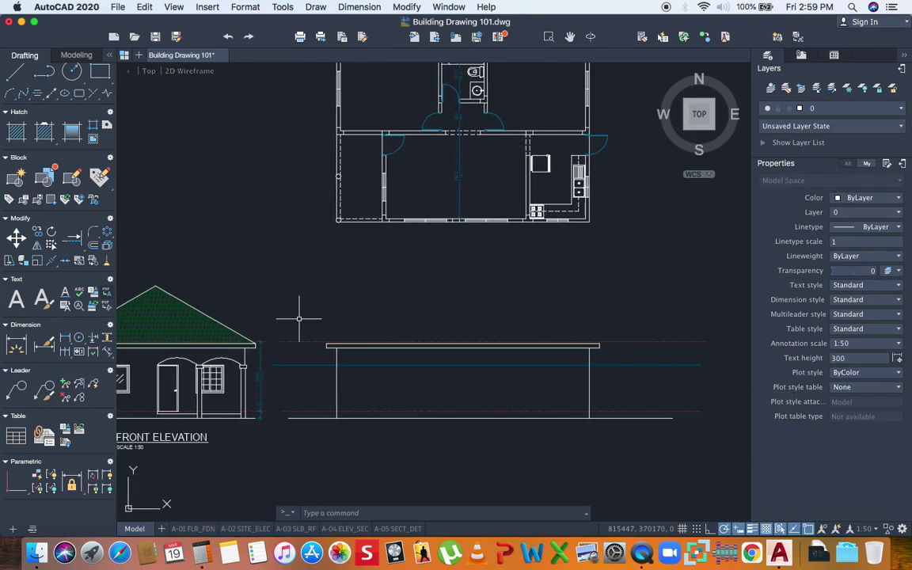
pyautogui.scroll(2, 237, 190)
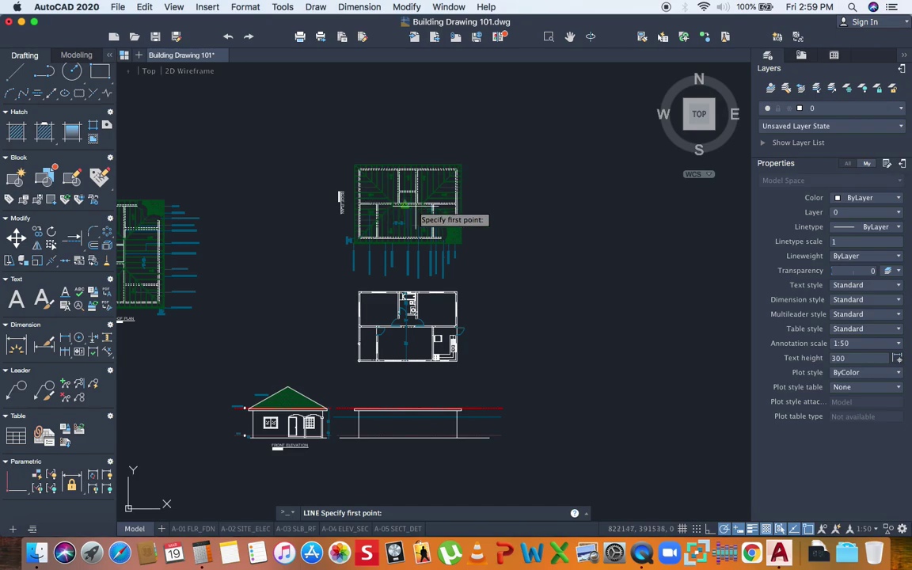
pyautogui.scroll(8, 345, 198)
pyautogui.scroll(3, 374, 221)
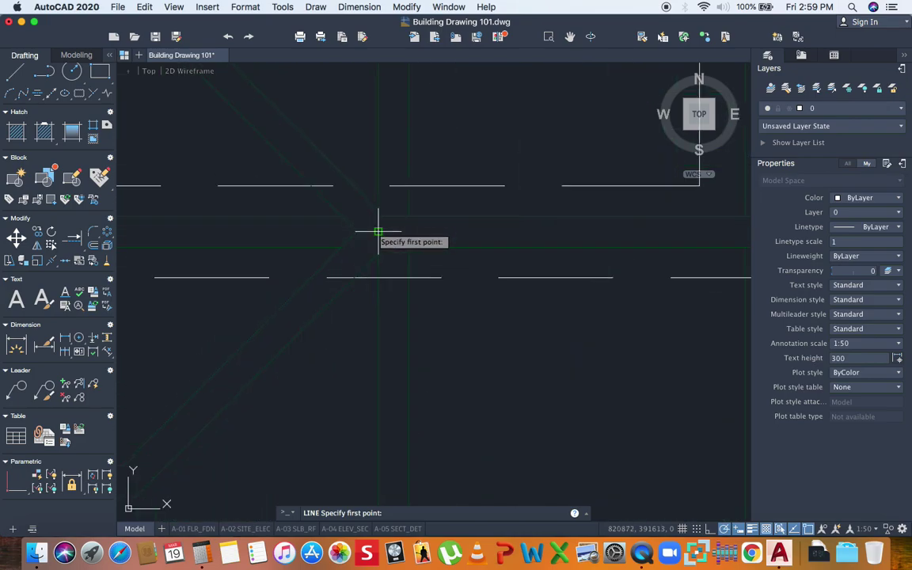
pyautogui.click(379, 231)
pyautogui.scroll(2, 378, 230)
pyautogui.scroll(-6, 379, 234)
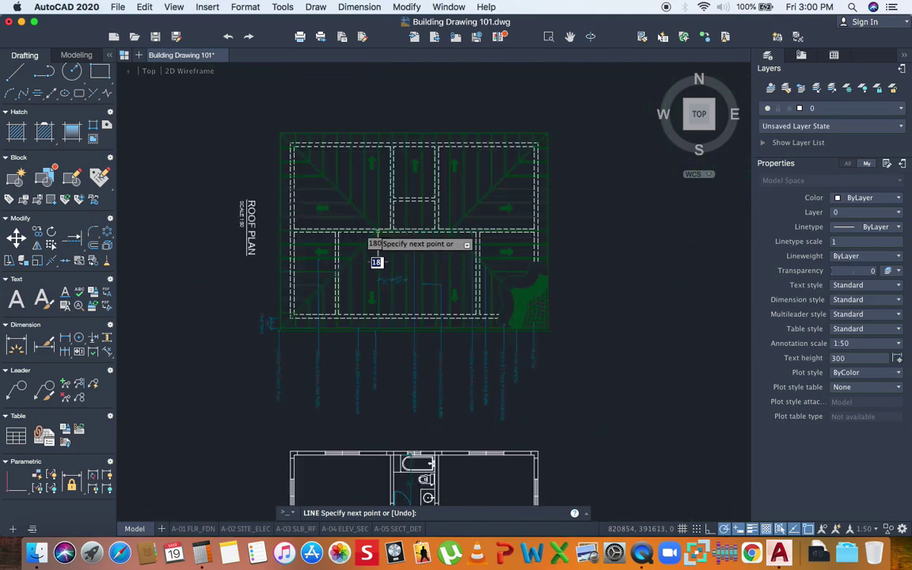
pyautogui.scroll(4, 376, 313)
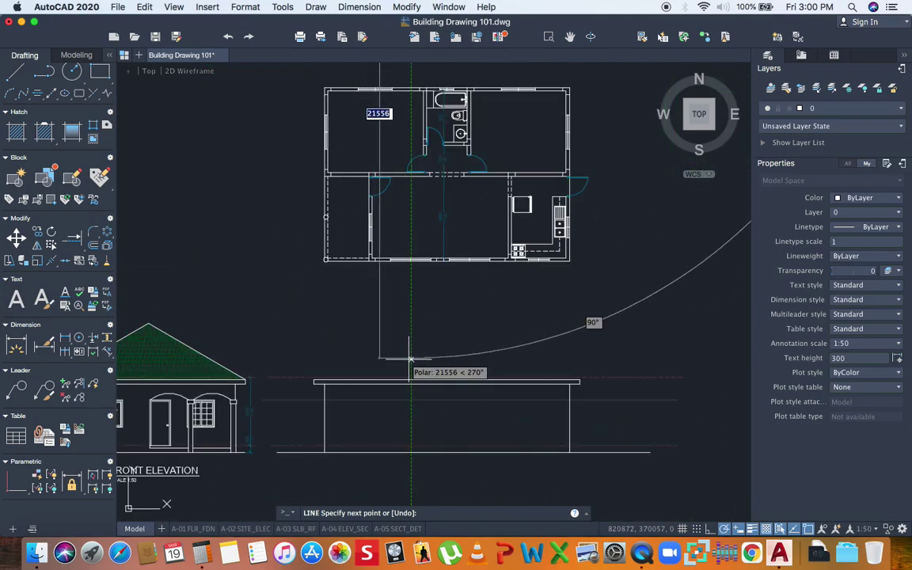
pyautogui.click(412, 361)
pyautogui.press('Escape')
# Draw a vertical line from the right end of the roof plan's ridge down to just above the side elevation's fascia
pyautogui.scroll(-5, 403, 348)
pyautogui.scroll(8, 412, 224)
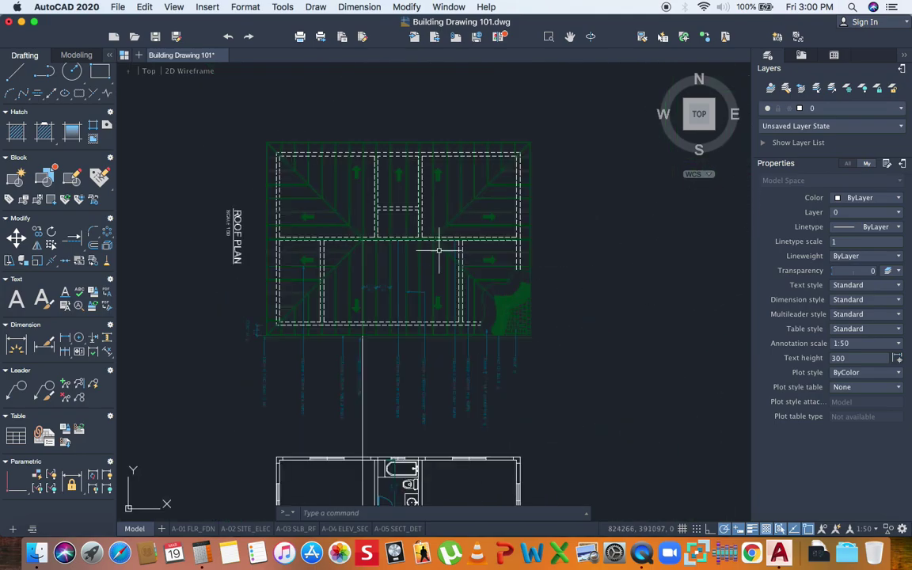
pyautogui.write('l')
pyautogui.press('Return')
pyautogui.click(425, 199)
pyautogui.scroll(-8, 415, 237)
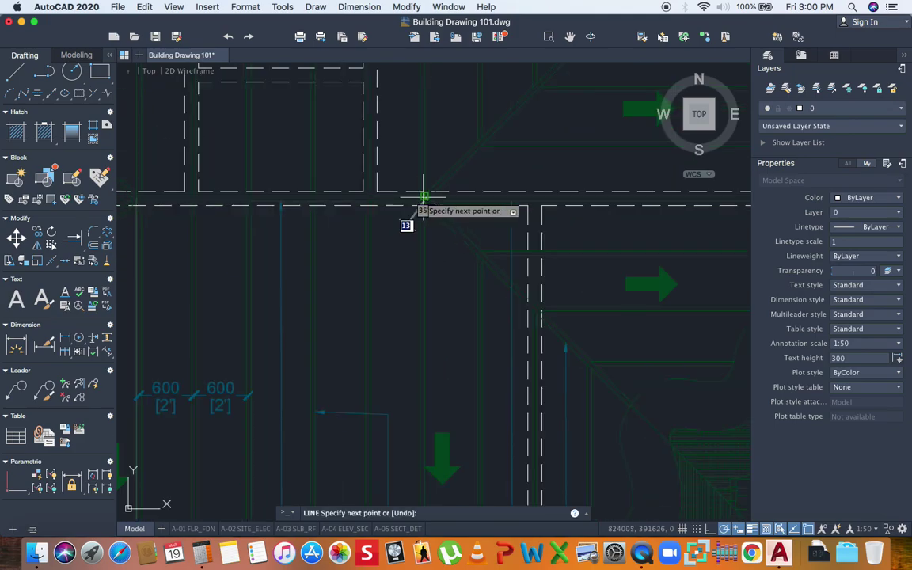
pyautogui.scroll(7, 412, 334)
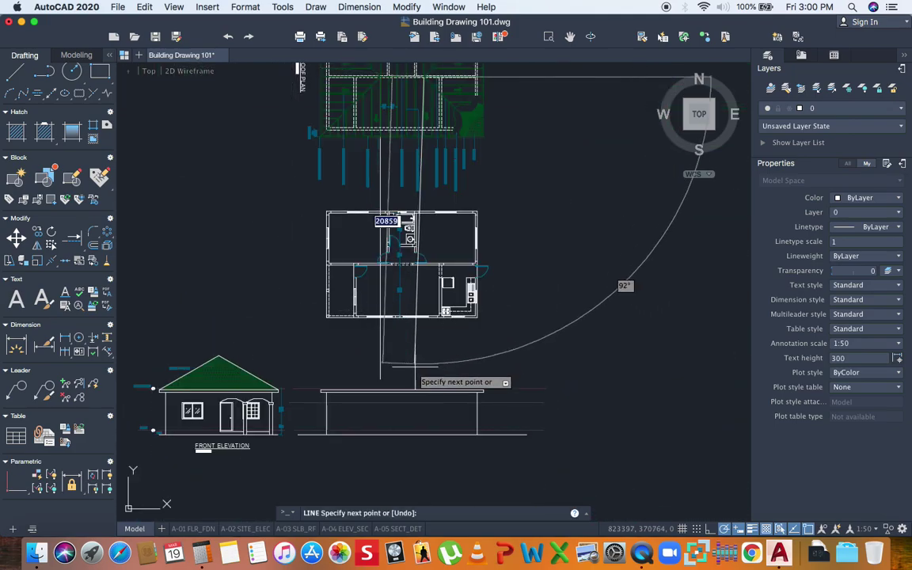
pyautogui.click(402, 372)
# Draw the left roof slope at 30° from the fascia's upper-left corner to the left ridge projection line
pyautogui.click(16, 73)
pyautogui.scroll(5, 321, 388)
pyautogui.click(301, 384)
pyautogui.scroll(-3, 325, 342)
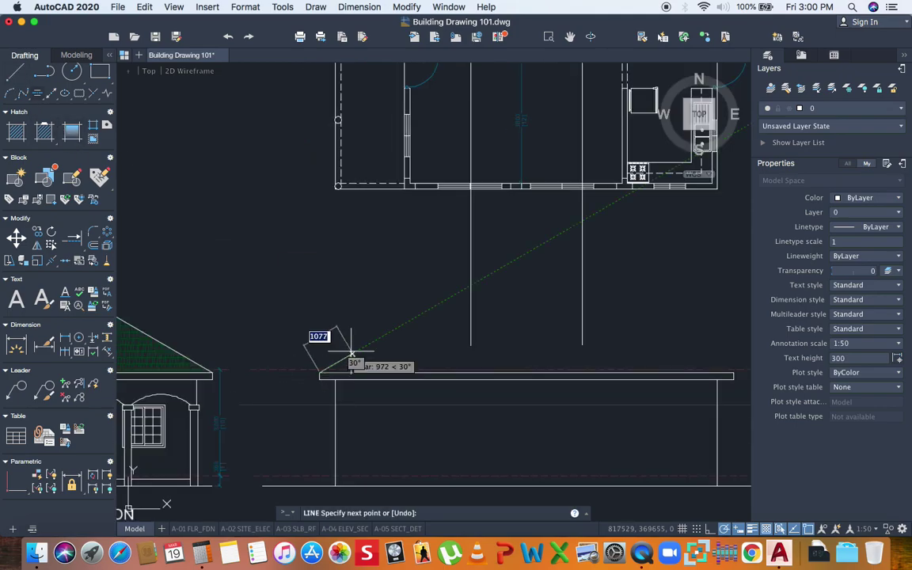
pyautogui.click(469, 287)
pyautogui.scroll(-3, 471, 289)
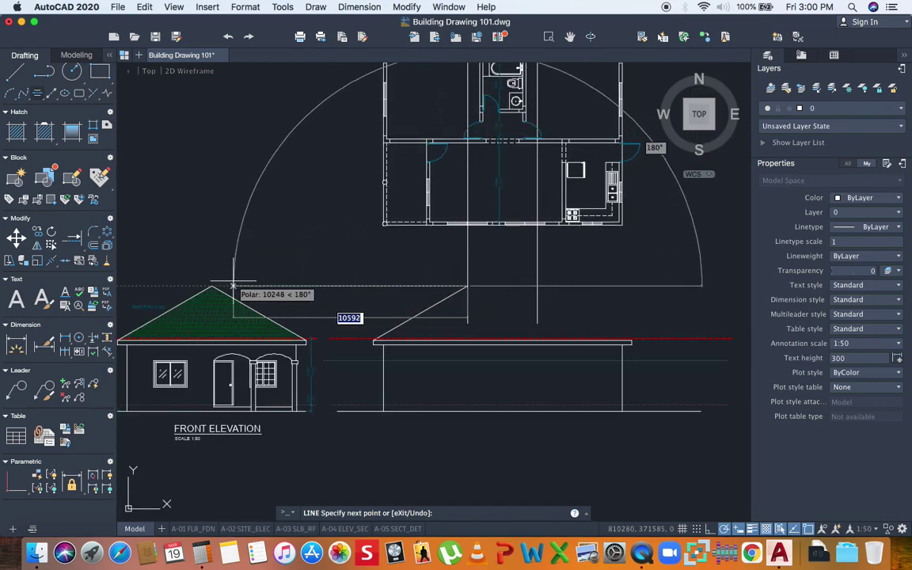
# Compare the left slope's top point with the front elevation's roof apex using a temporary horizontal line
pyautogui.press('Return')
pyautogui.press('Return')
pyautogui.press('Return')
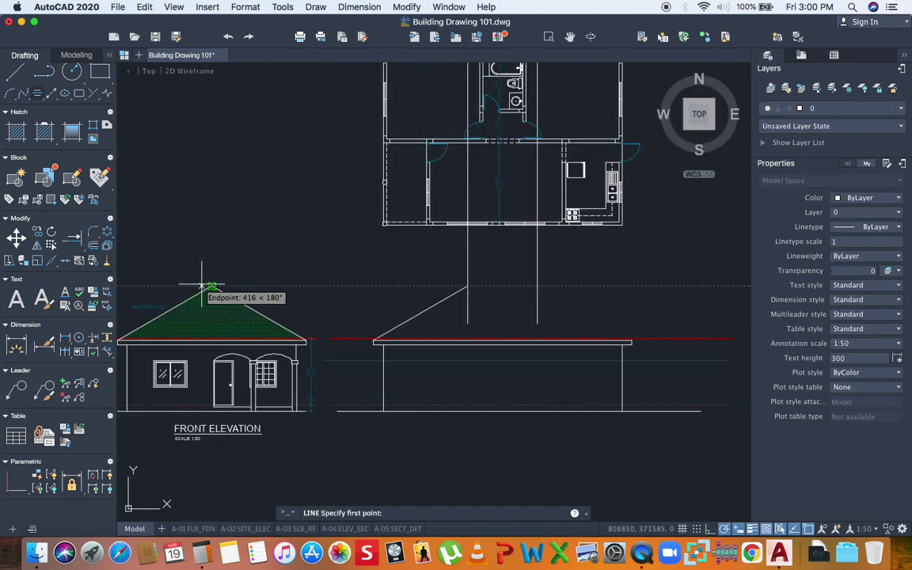
pyautogui.press('Escape')
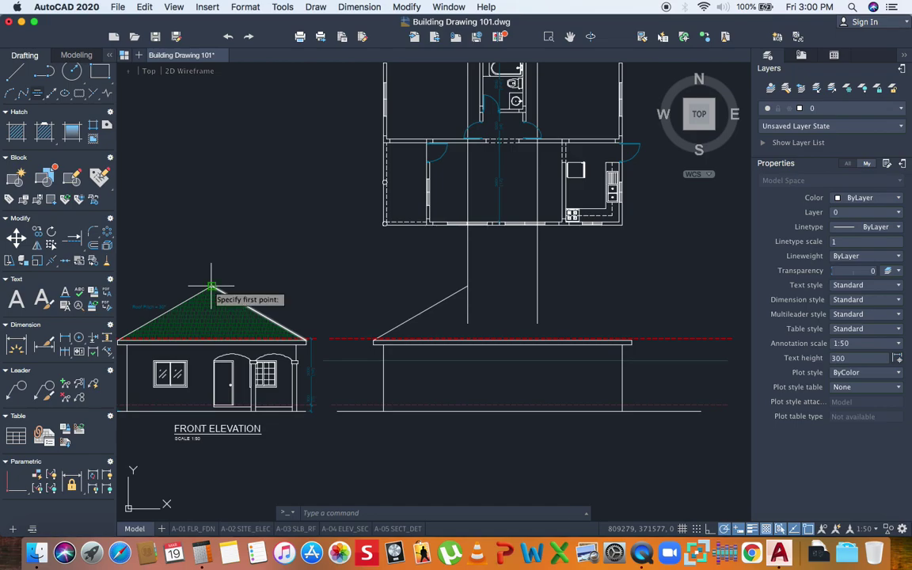
pyautogui.click(211, 285)
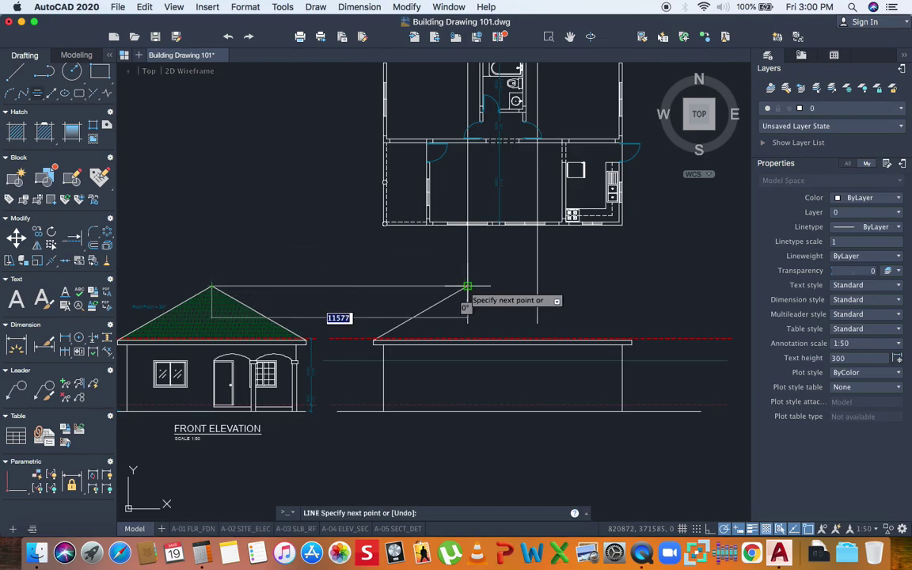
pyautogui.moveTo(468, 286); pyautogui.dragTo(421, 321, button='middle')
pyautogui.scroll(-2, 420, 322)
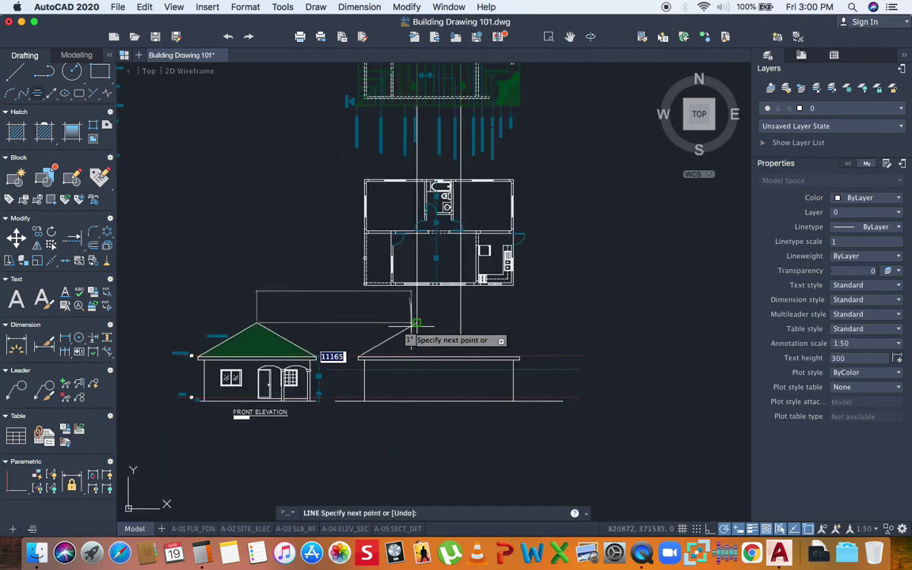
pyautogui.scroll(2, 435, 329)
pyautogui.press('Escape')
# Draw the side elevation's ridge between the two projection lines and the right roof slope at 30° down to the fascia's upper-right corner
pyautogui.press('Return')
pyautogui.click(409, 320)
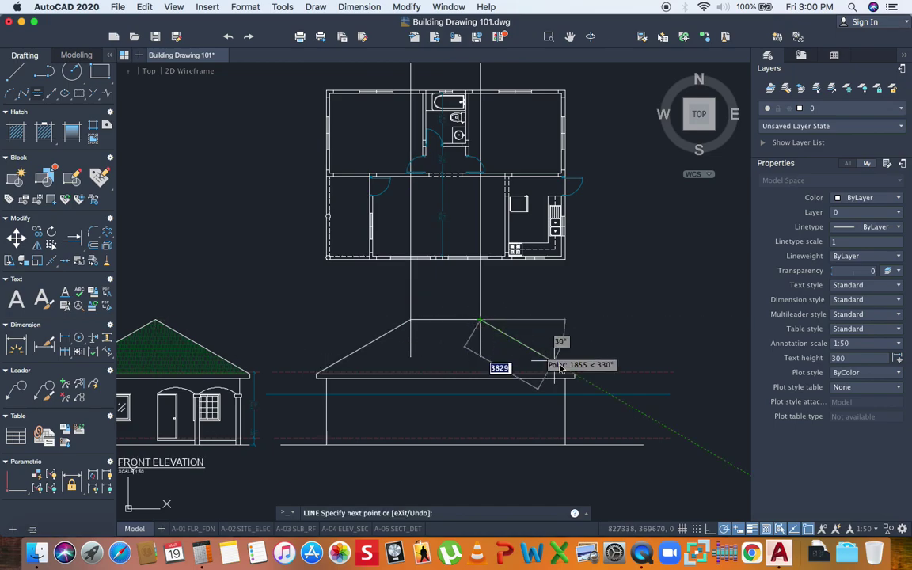
pyautogui.scroll(4, 572, 370)
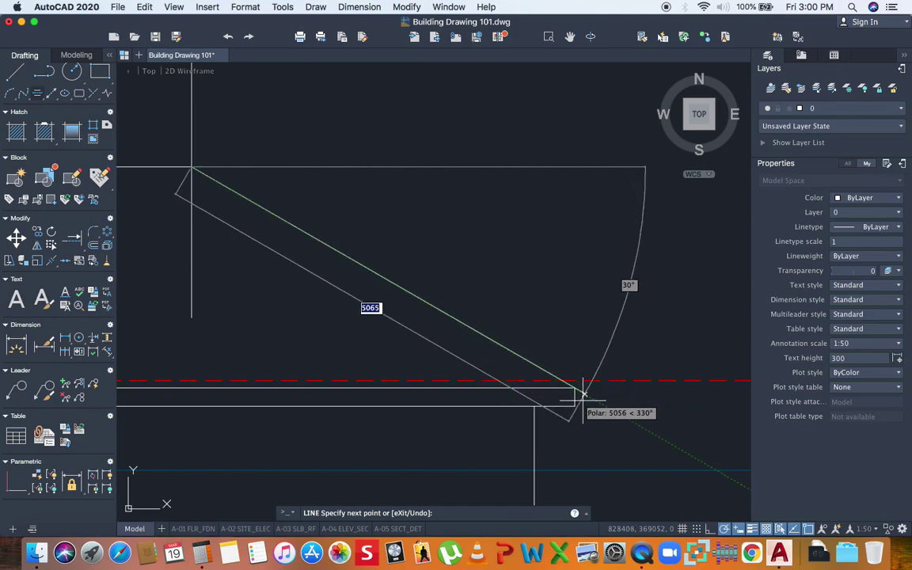
pyautogui.click(575, 387)
pyautogui.scroll(-4, 574, 387)
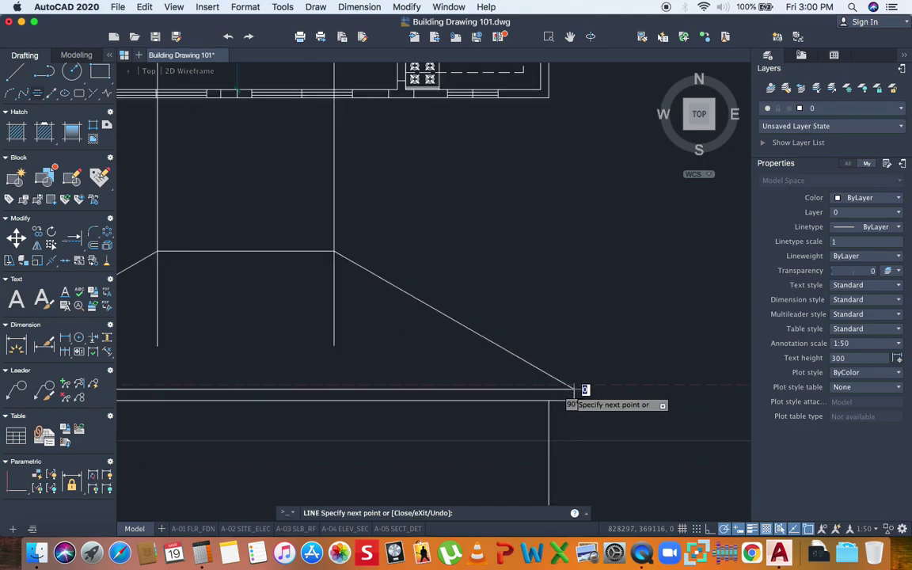
pyautogui.press('Escape')
# Delete the two vertical ridge projection lines above the side elevation
pyautogui.click(481, 269)
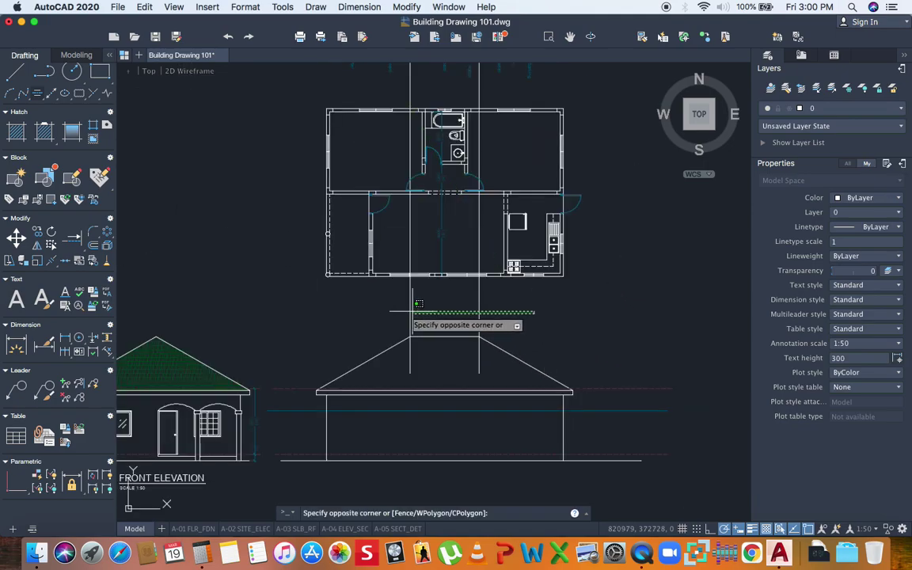
pyautogui.click(389, 315)
pyautogui.press('Escape')
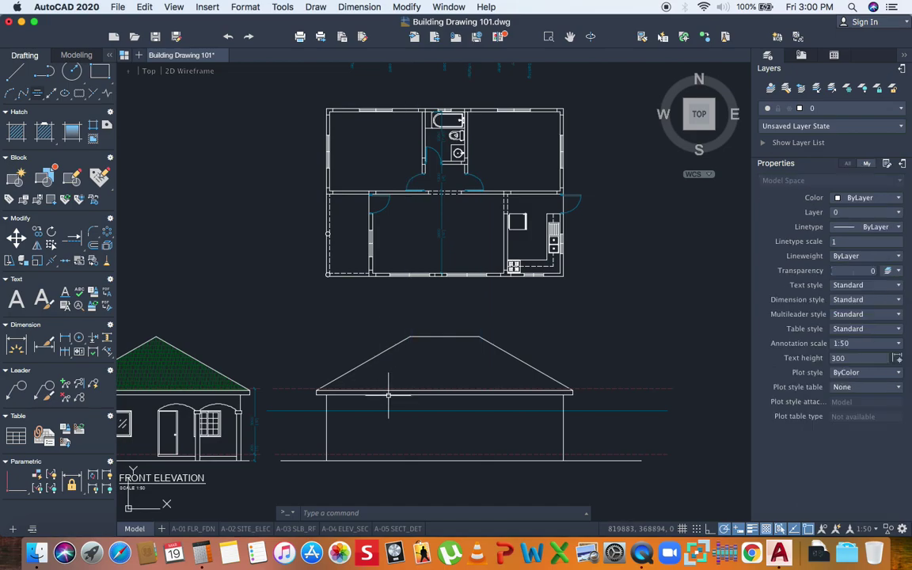
# Shorten the side elevation's ground line at both ends to align roughly with the fascia ends
pyautogui.moveTo(414, 405); pyautogui.dragTo(414, 371, button='middle')
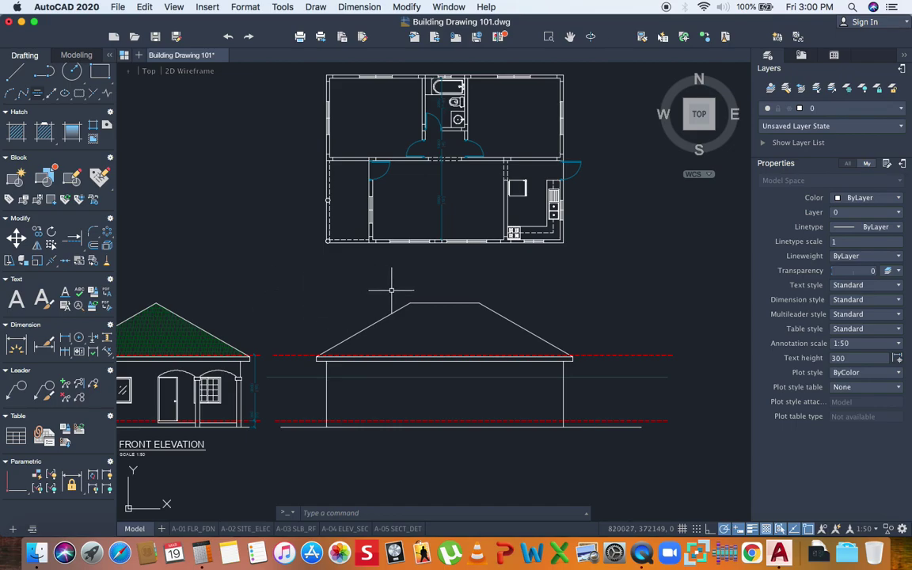
pyautogui.moveTo(390, 290)
pyautogui.mouseDown(button='middle')
pyautogui.moveTo(471, 279)
pyautogui.moveTo(413, 333)
pyautogui.mouseUp(button='middle')
pyautogui.scroll(-2, 458, 300)
pyautogui.scroll(2, 499, 383)
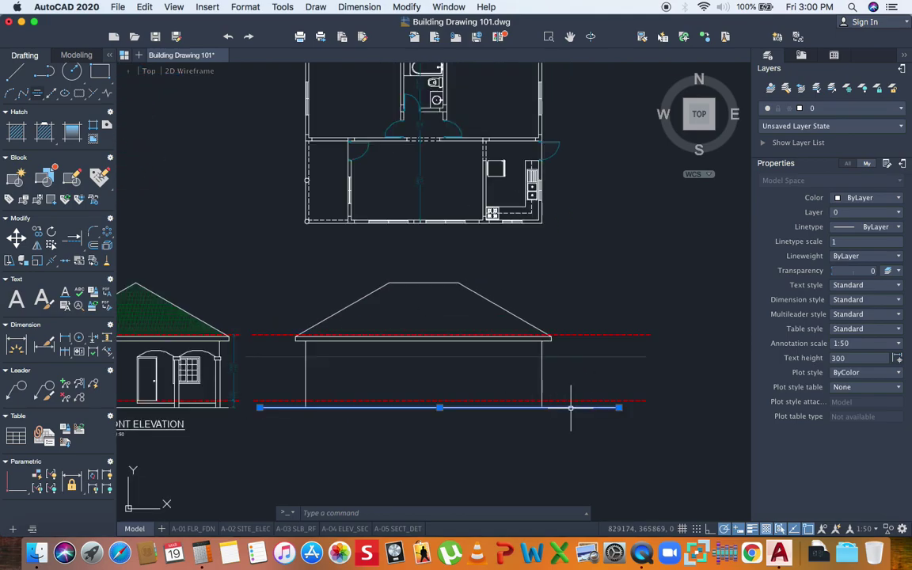
pyautogui.click(619, 407)
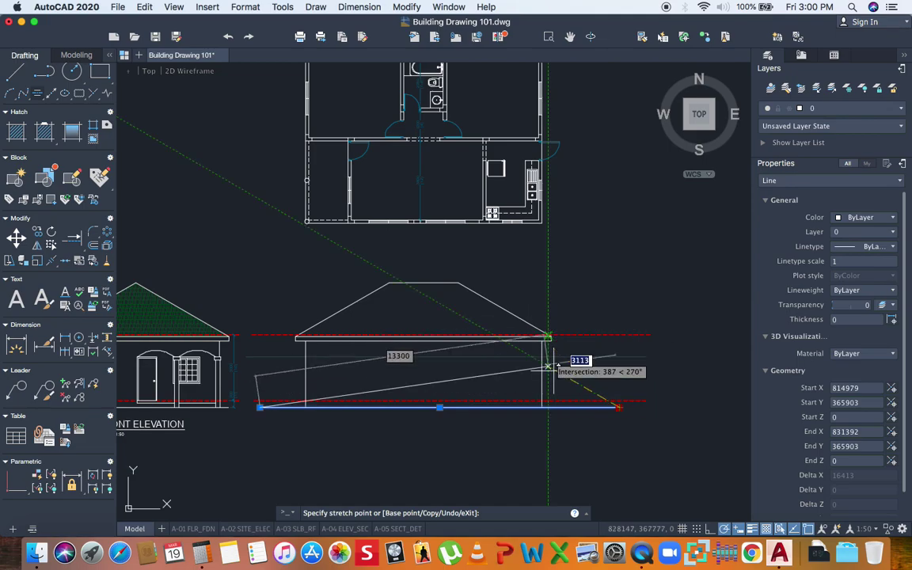
pyautogui.click(548, 407)
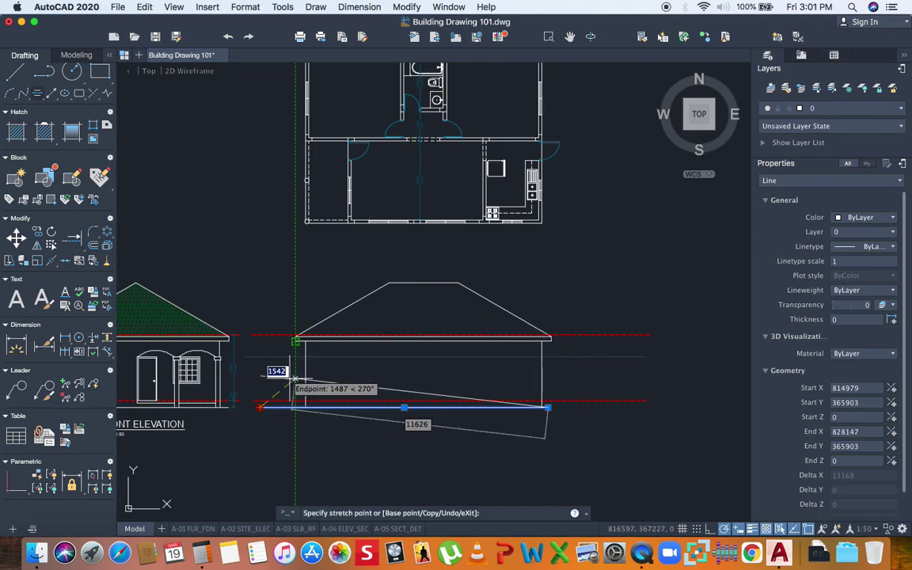
pyautogui.press('Escape')
pyautogui.press('Escape')
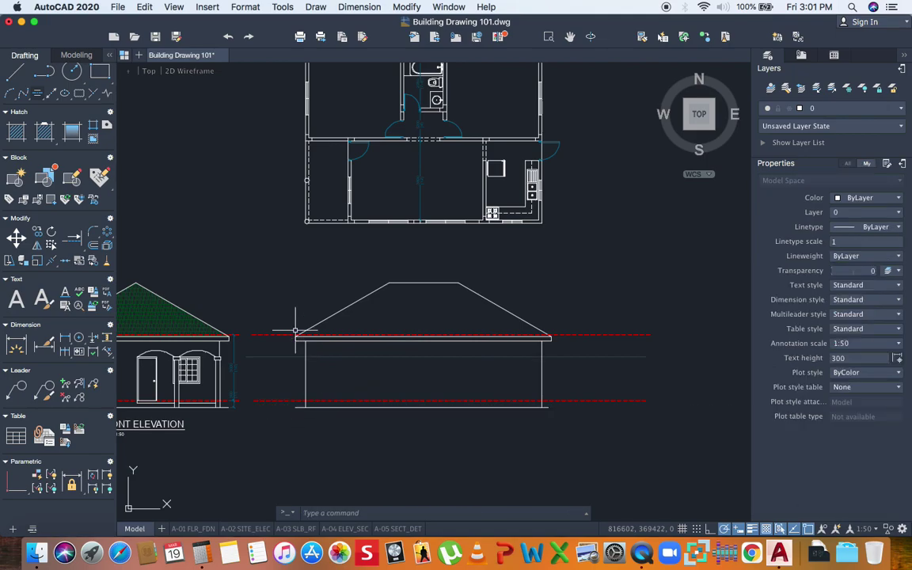
# Draw a vertical projection line from the kitchen window's left edge in plan down to the elevation's window-head level line
pyautogui.press('Return')
pyautogui.scroll(3, 482, 207)
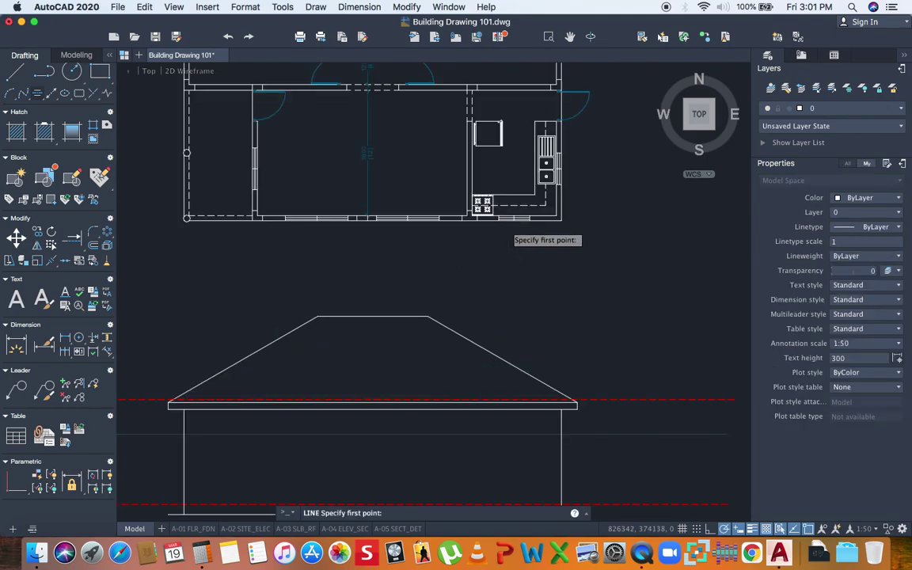
pyautogui.click(498, 220)
pyautogui.write('2420')
pyautogui.press('Return')
pyautogui.press('Return')
# Copy the projection line to the kitchen window's right edge and to both edges of the other two windows along that wall
pyautogui.click(498, 263)
pyautogui.write('co')
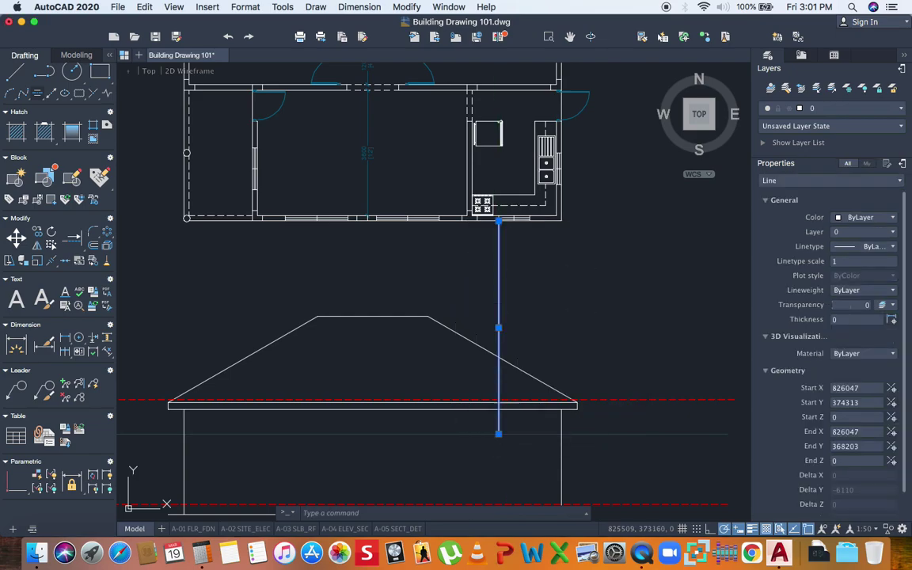
pyautogui.press('Return')
pyautogui.scroll(8, 507, 229)
pyautogui.click(507, 230)
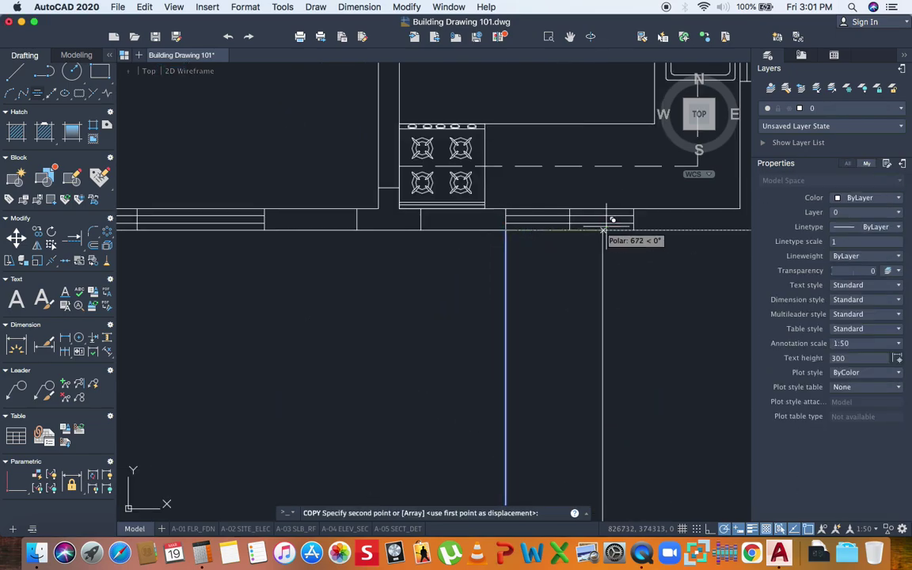
pyautogui.click(649, 230)
pyautogui.scroll(-5, 442, 246)
pyautogui.click(437, 238)
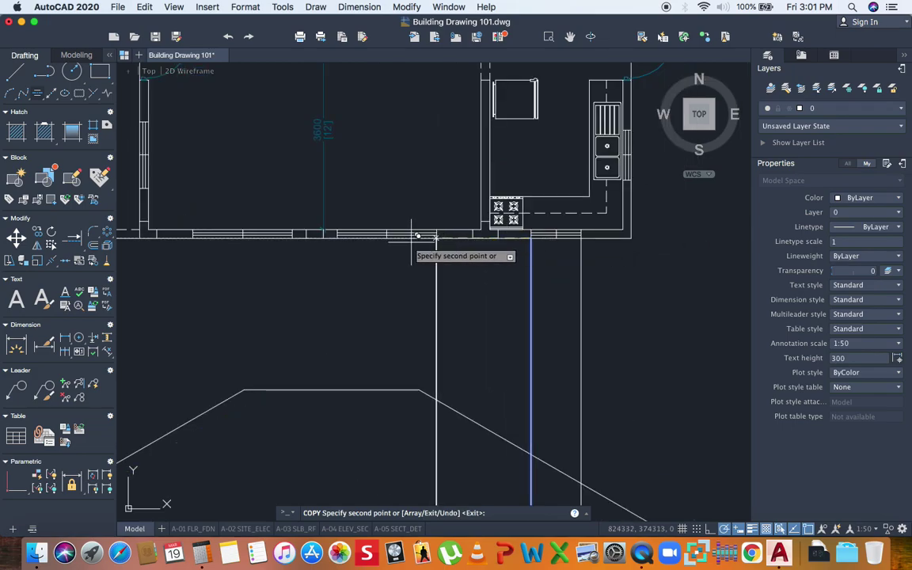
pyautogui.click(337, 235)
pyautogui.click(293, 237)
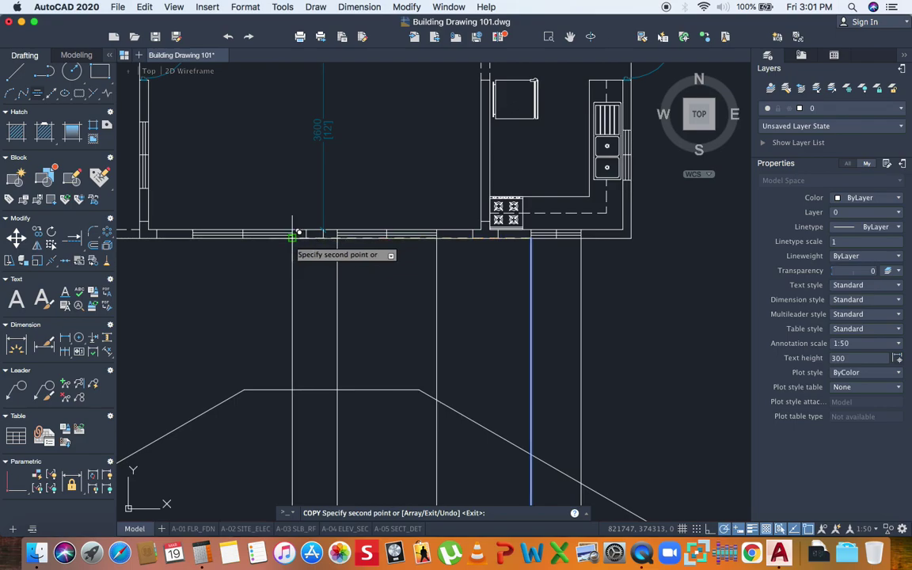
pyautogui.click(192, 238)
pyautogui.scroll(-4, 207, 239)
pyautogui.moveTo(207, 238); pyautogui.dragTo(307, 196, button='middle')
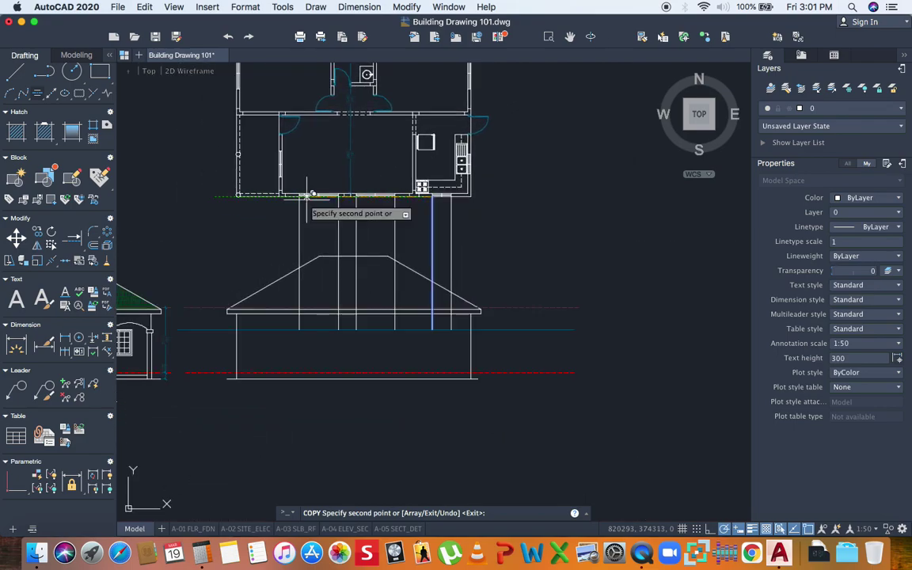
pyautogui.press('Escape')
# Draw a vertical projection line from the porch wall's outer corner in plan down to the elevation's floor level line
pyautogui.write('l')
pyautogui.press('Return')
pyautogui.click(279, 196)
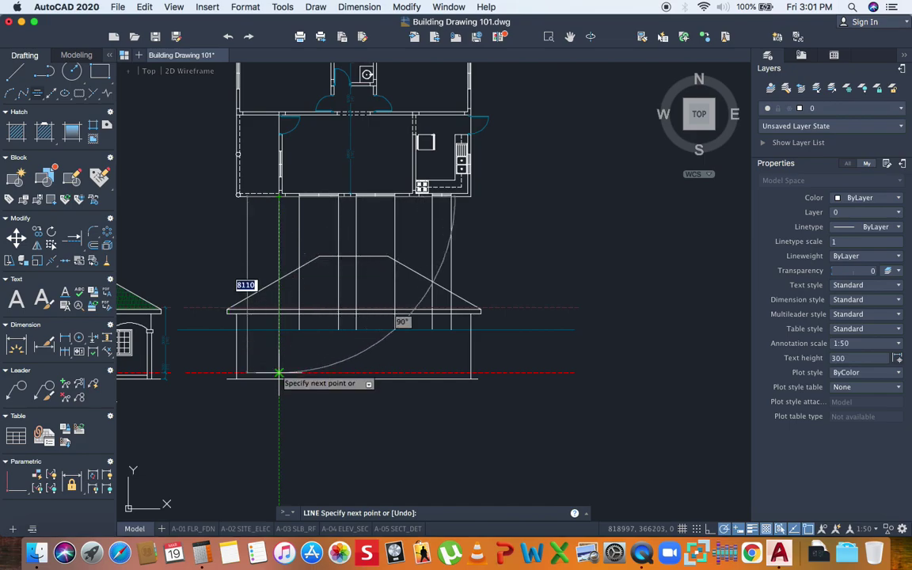
pyautogui.click(278, 372)
pyautogui.press('Escape')
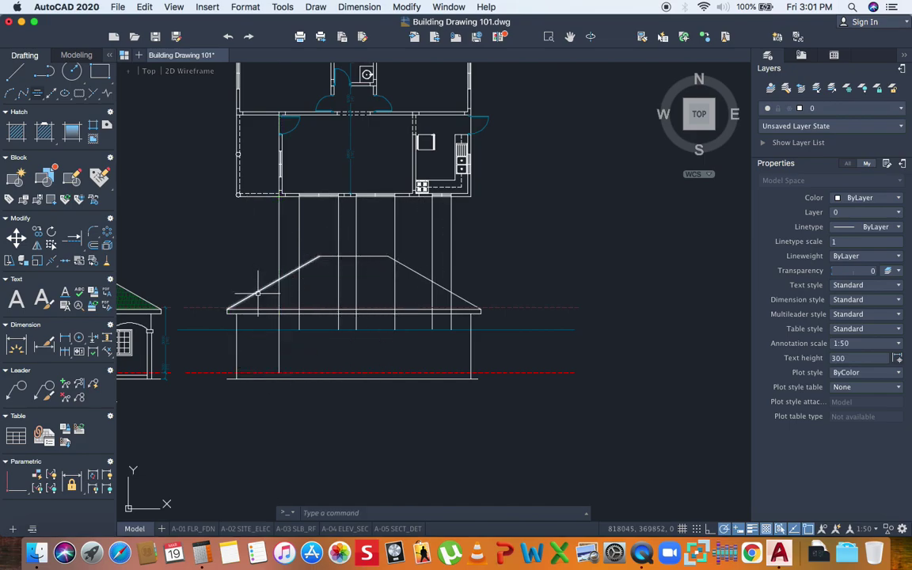
# Draw the porch wall edge from the window-head level to the floor level along the projection line, and delete the long projection line
pyautogui.scroll(2, 277, 340)
pyautogui.write('l')
pyautogui.press('Return')
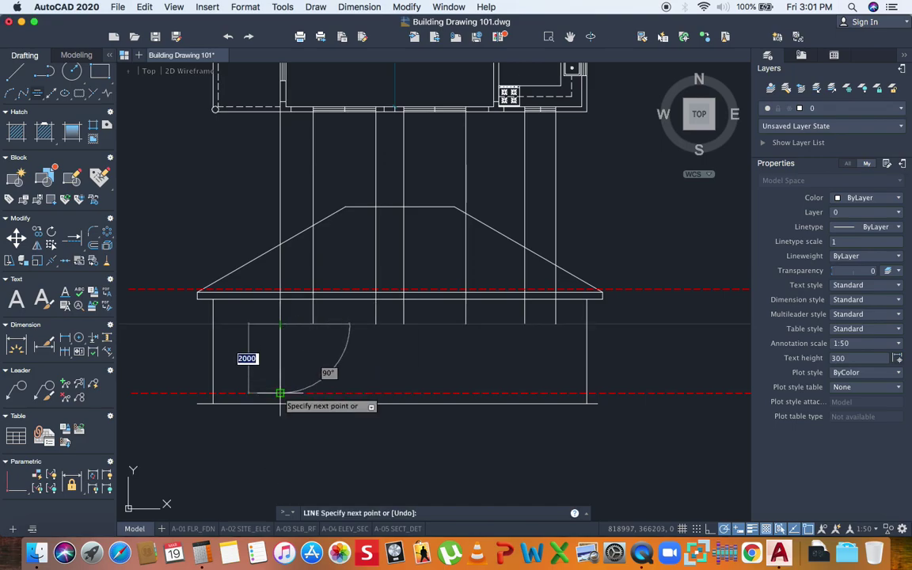
pyautogui.click(280, 393)
pyautogui.press('Escape')
pyautogui.click(279, 326)
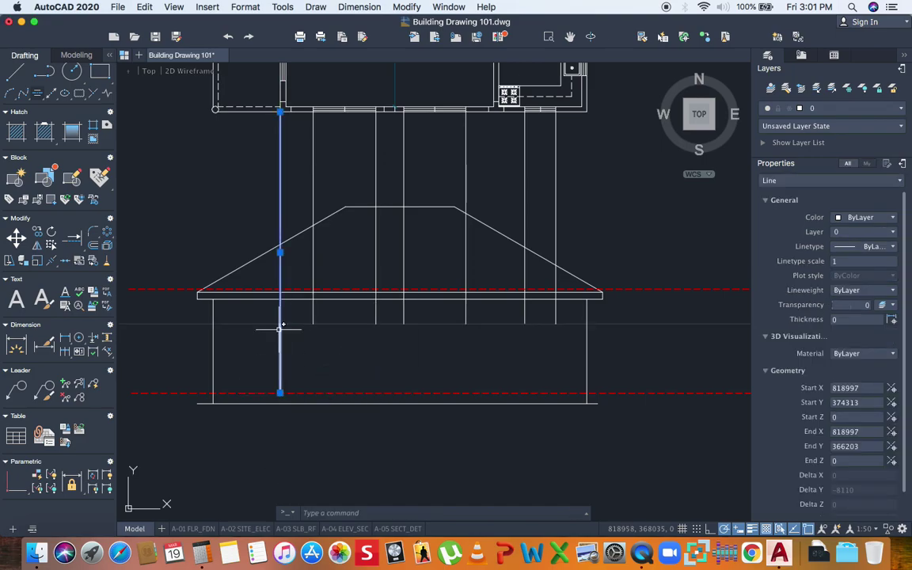
pyautogui.press('Escape')
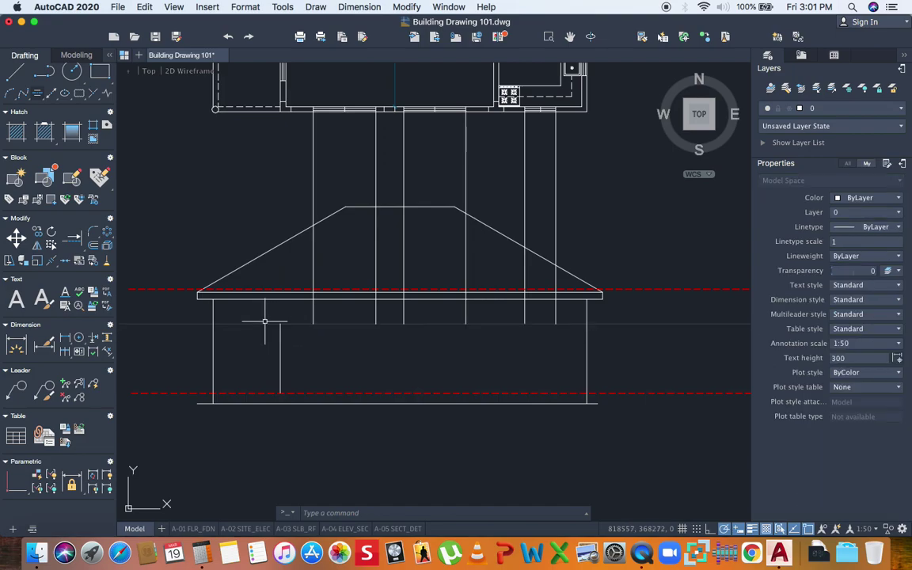
# Draw the left window's outline 1200 high below the window-head level, between its two projection lines
pyautogui.moveTo(334, 336); pyautogui.dragTo(319, 350, button='middle')
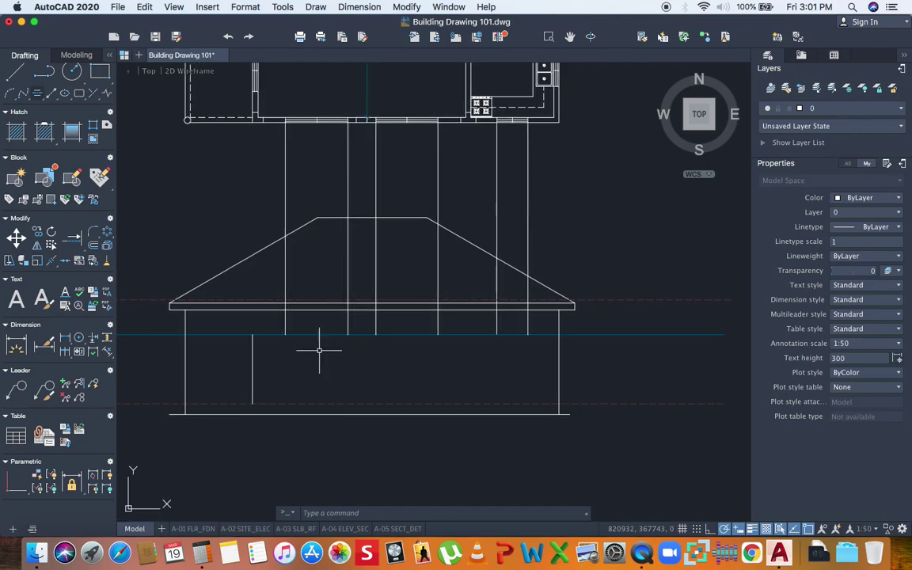
pyautogui.click(285, 334)
pyautogui.click(347, 334)
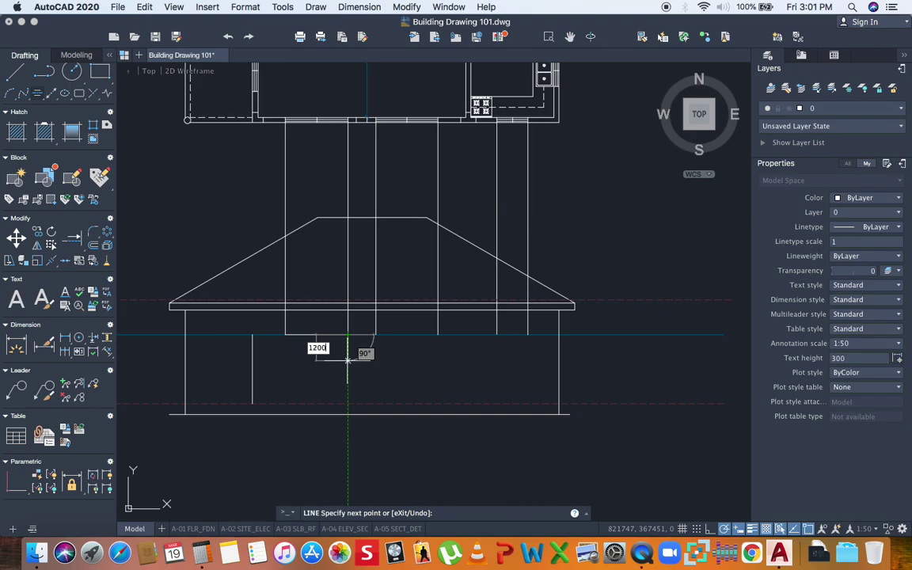
pyautogui.click(347, 375)
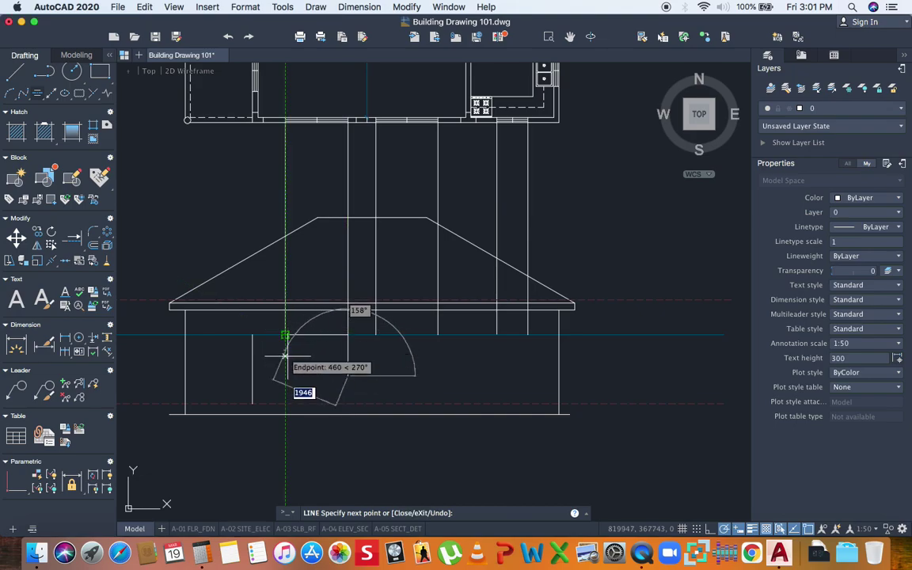
pyautogui.click(285, 374)
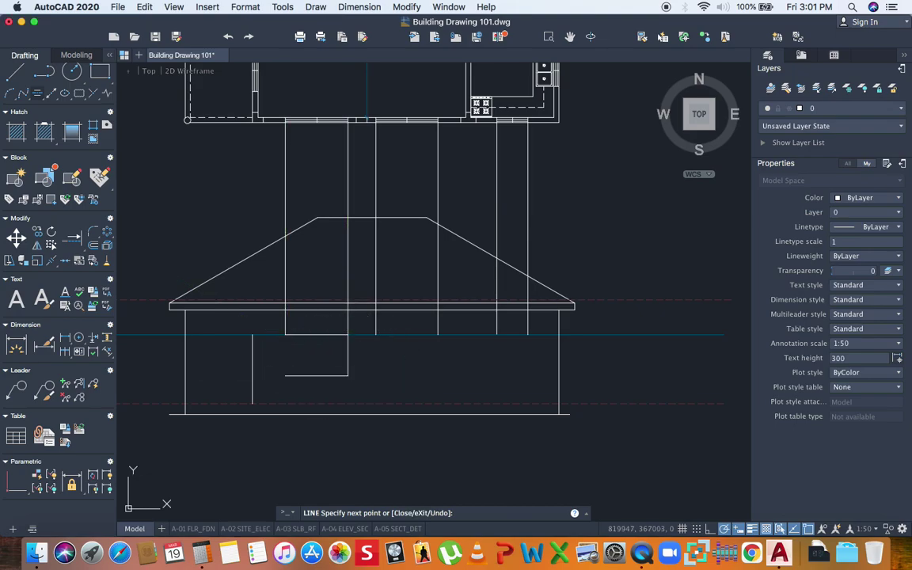
pyautogui.click(285, 334)
pyautogui.press('Escape')
# Delete the left window's two projection lines
pyautogui.click(352, 271)
pyautogui.click(281, 273)
pyautogui.press('Delete')
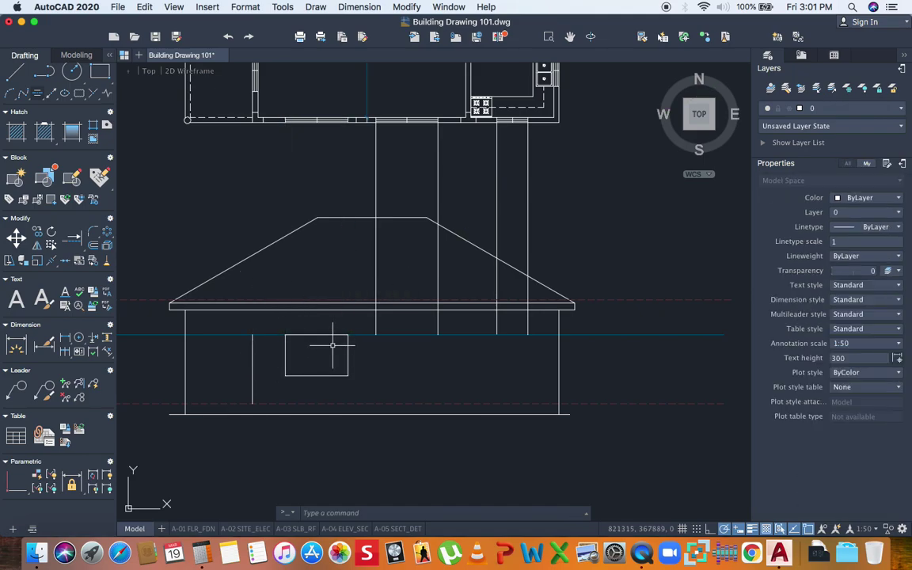
# Copy the left window's outline to the middle window's projection lines, aligned at the window-head level
pyautogui.click(358, 381)
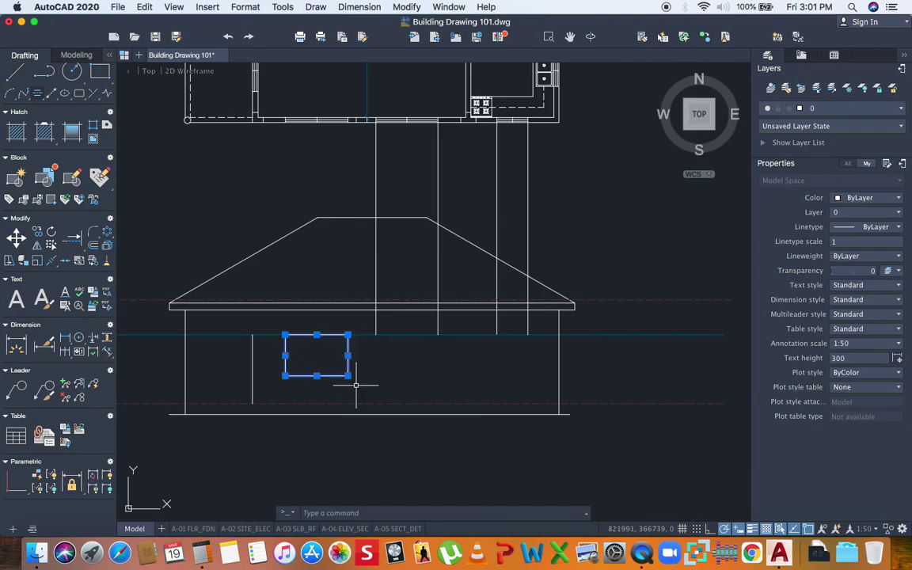
pyautogui.write('co')
pyautogui.press('Return')
pyautogui.click(285, 335)
pyautogui.click(377, 335)
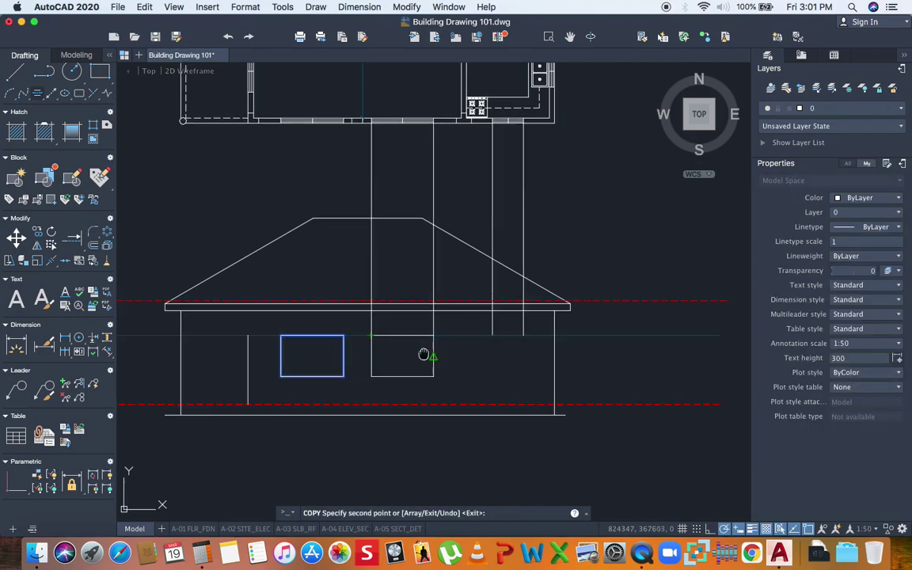
pyautogui.moveTo(433, 354); pyautogui.dragTo(342, 358, button='middle')
pyautogui.press('Escape')
# Draw the kitchen window's outline about 900 high below the window-head level, between its two projection lines
pyautogui.press('Return')
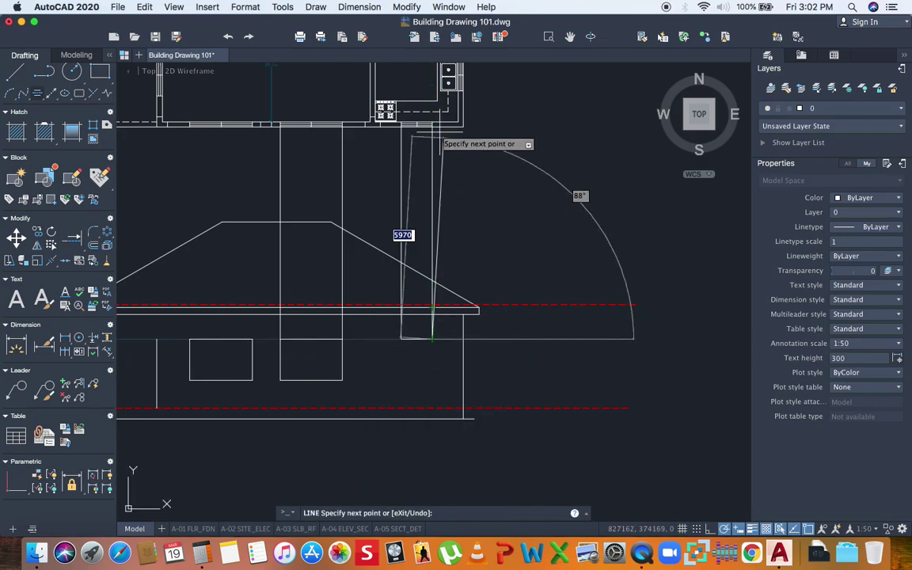
pyautogui.scroll(5, 432, 132)
pyautogui.moveTo(424, 132); pyautogui.dragTo(408, 91, button='middle')
pyautogui.scroll(-5, 408, 92)
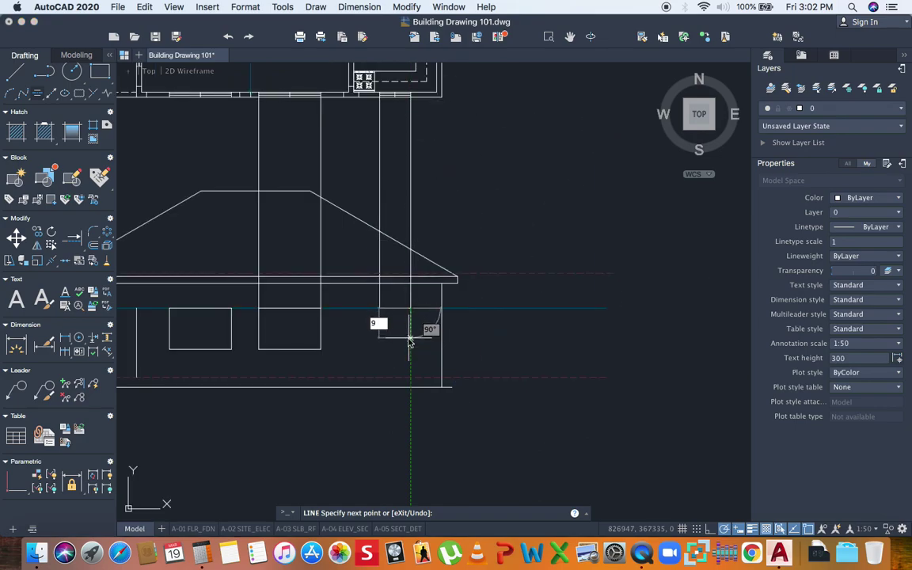
pyautogui.click(410, 338)
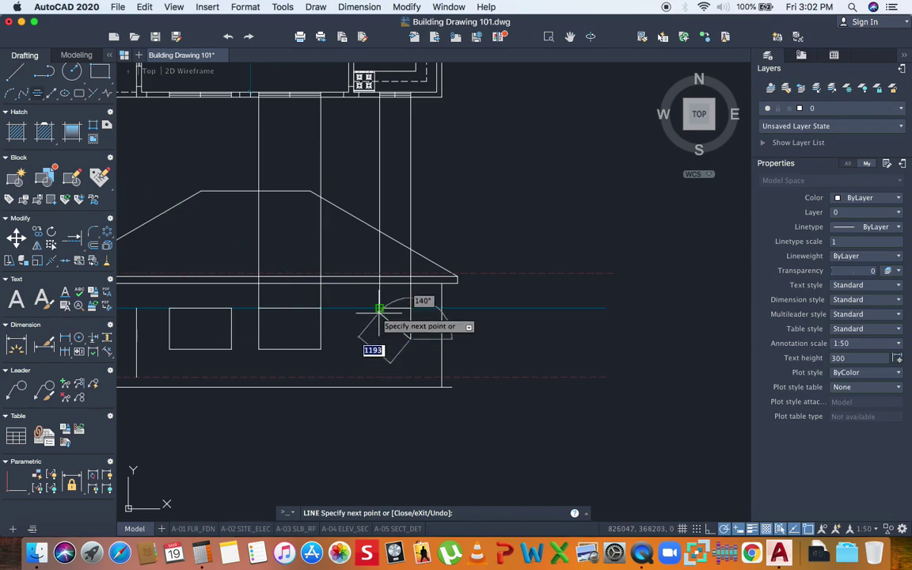
pyautogui.click(379, 339)
pyautogui.click(380, 308)
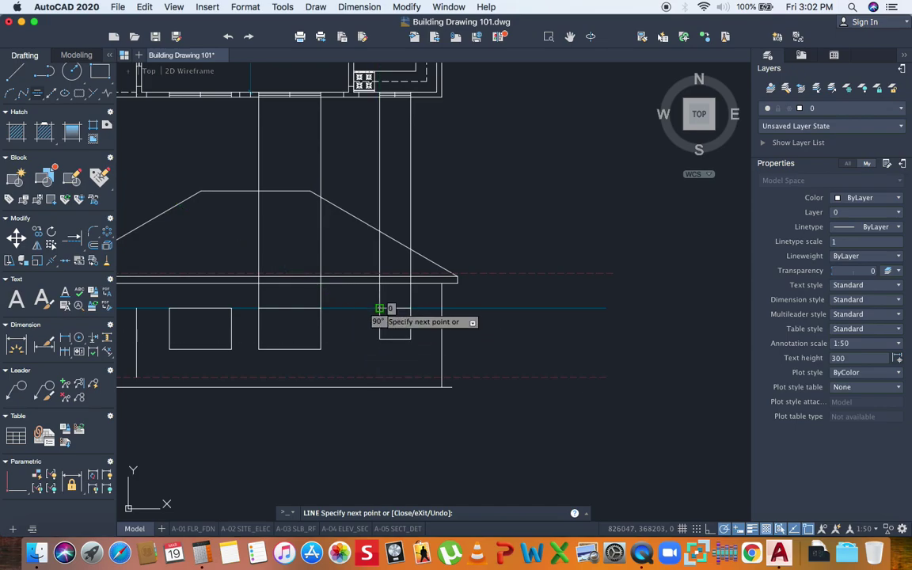
pyautogui.press('Escape')
pyautogui.moveTo(374, 154); pyautogui.dragTo(367, 220, button='middle')
pyautogui.scroll(5, 384, 145)
pyautogui.moveTo(384, 156); pyautogui.dragTo(386, 221, button='middle')
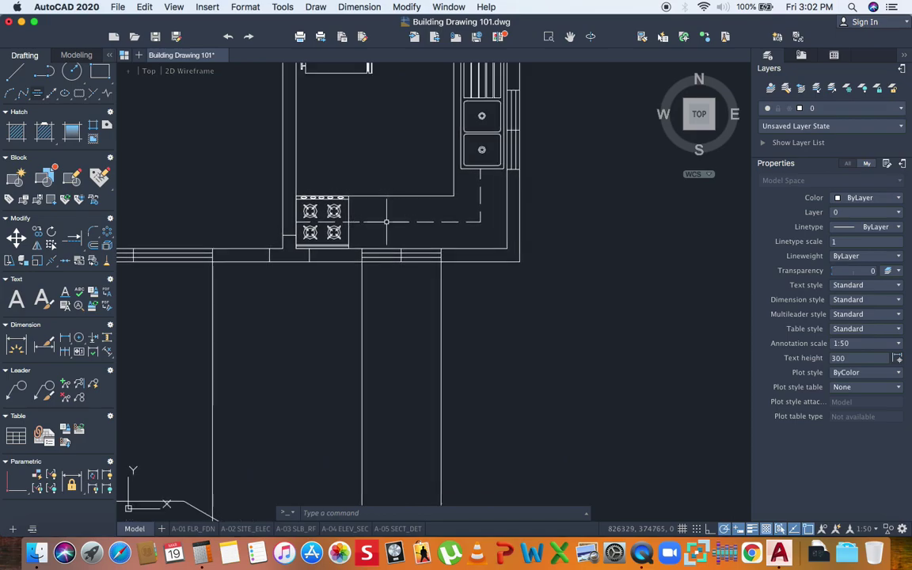
pyautogui.scroll(-6, 409, 259)
pyautogui.moveTo(421, 384); pyautogui.dragTo(432, 322, button='middle')
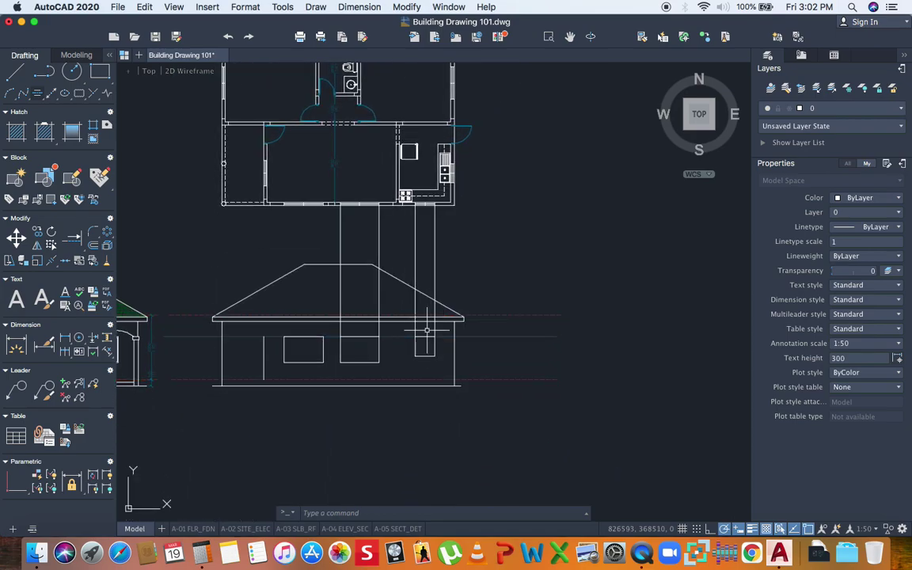
pyautogui.scroll(4, 428, 359)
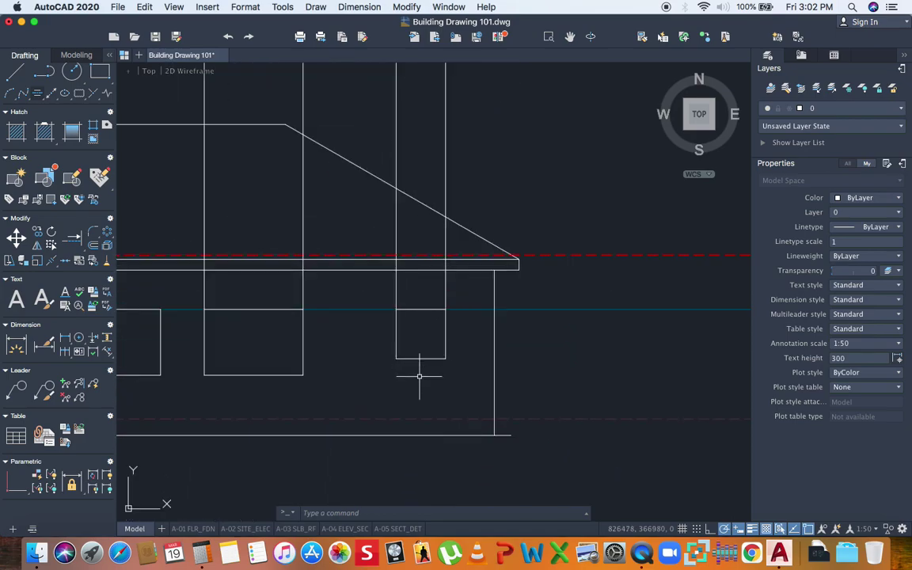
# Delete the remaining projection lines running from the floor plan down to the middle and kitchen windows
pyautogui.scroll(-2, 418, 374)
pyautogui.click(443, 179)
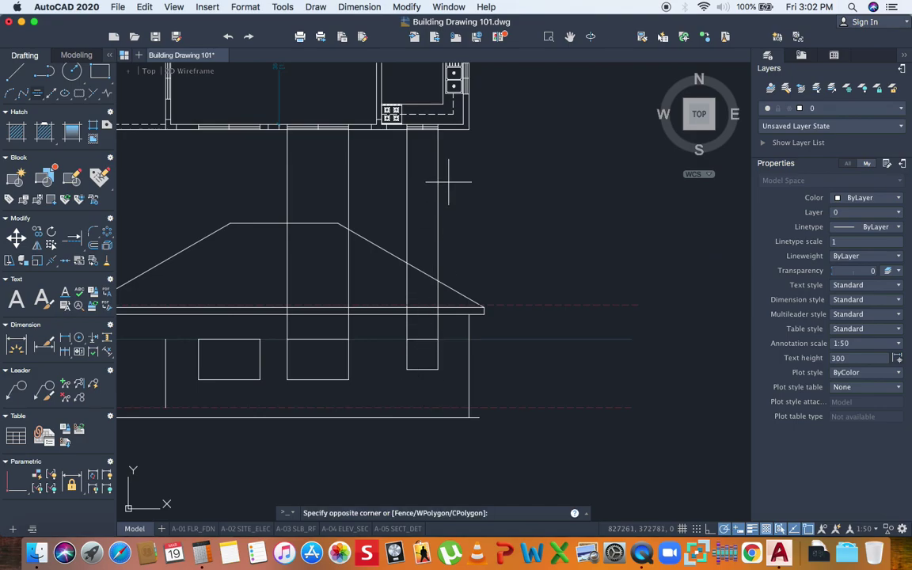
pyautogui.click(276, 190)
pyautogui.press('Delete')
# Hatch the side elevation's roof with a solid fill, including the thin strip between the beam-height line and the fascia
pyautogui.moveTo(271, 342)
pyautogui.mouseDown(button='middle')
pyautogui.moveTo(356, 291)
pyautogui.moveTo(417, 346)
pyautogui.mouseUp(button='middle')
pyautogui.moveTo(312, 309)
pyautogui.mouseDown(button='middle')
pyautogui.moveTo(339, 325)
pyautogui.moveTo(376, 321)
pyautogui.mouseUp(button='middle')
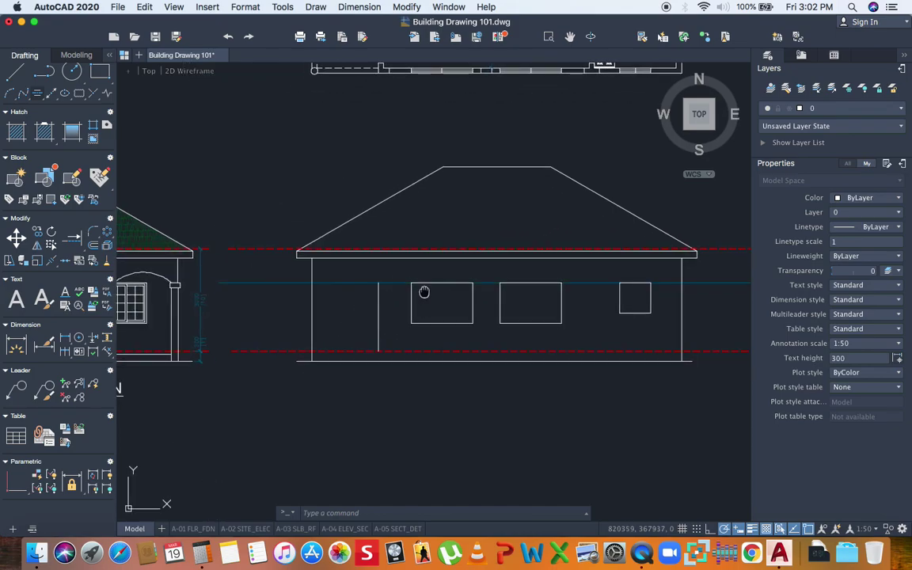
pyautogui.moveTo(423, 292); pyautogui.dragTo(413, 309, button='middle')
pyautogui.write('h')
pyautogui.press('Return')
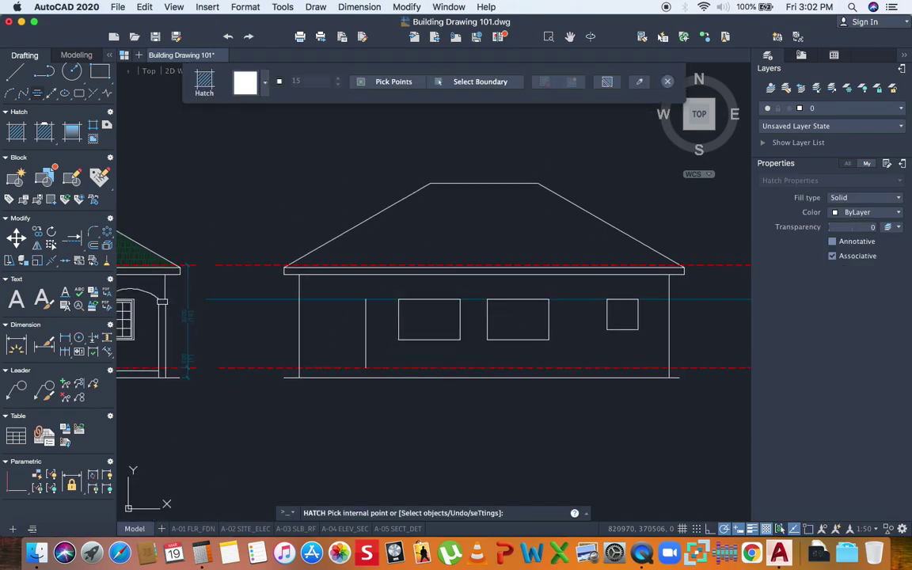
pyautogui.press('Escape')
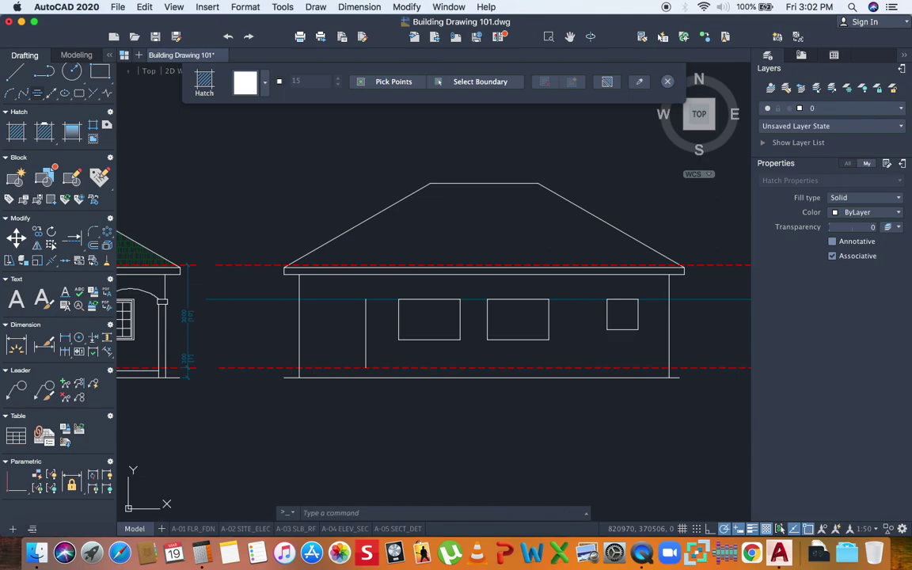
pyautogui.moveTo(353, 242); pyautogui.dragTo(327, 252, button='middle')
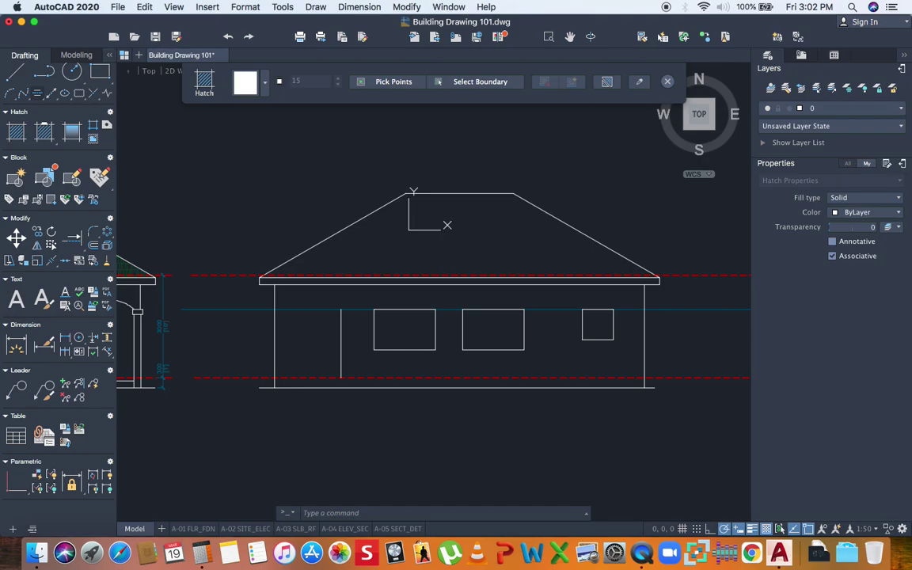
pyautogui.click(419, 237)
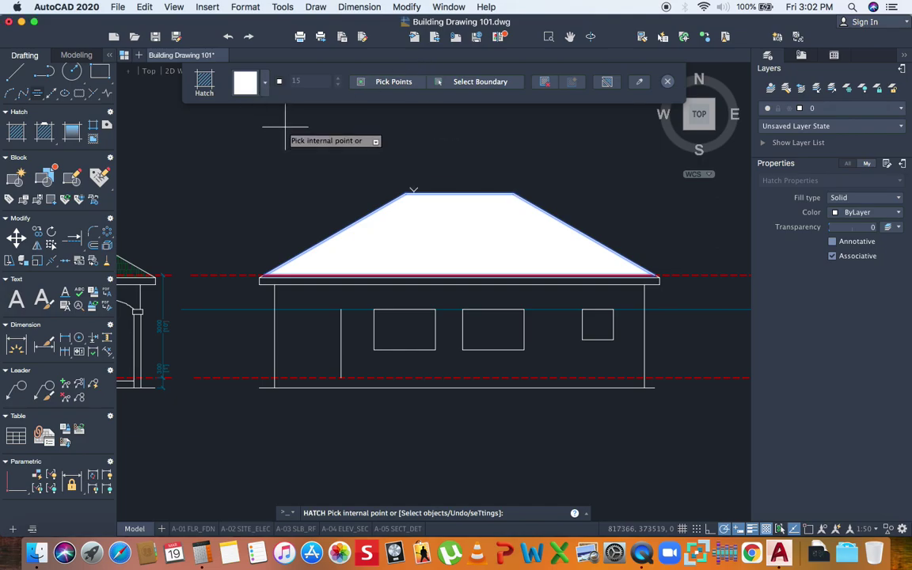
pyautogui.scroll(3, 307, 285)
pyautogui.moveTo(310, 271); pyautogui.dragTo(189, 273, button='middle')
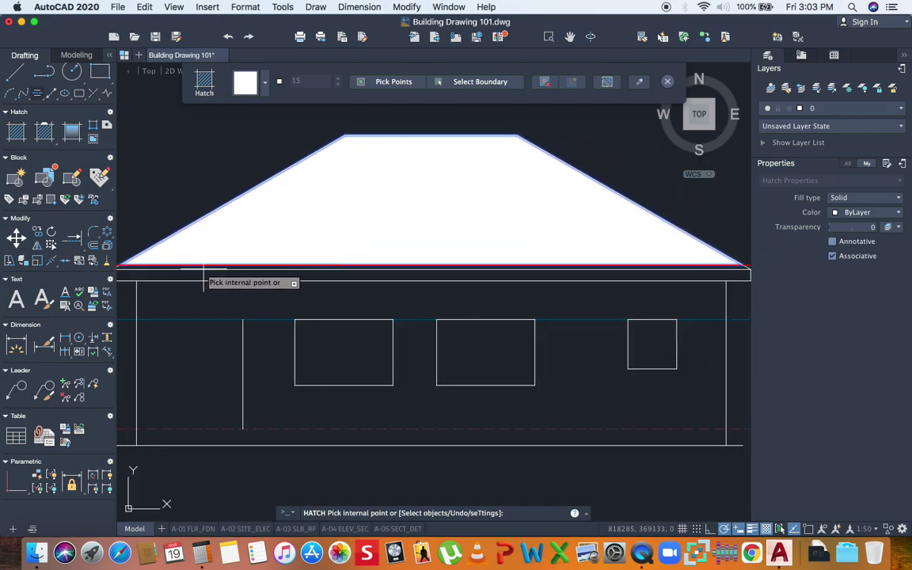
pyautogui.scroll(-2, 327, 279)
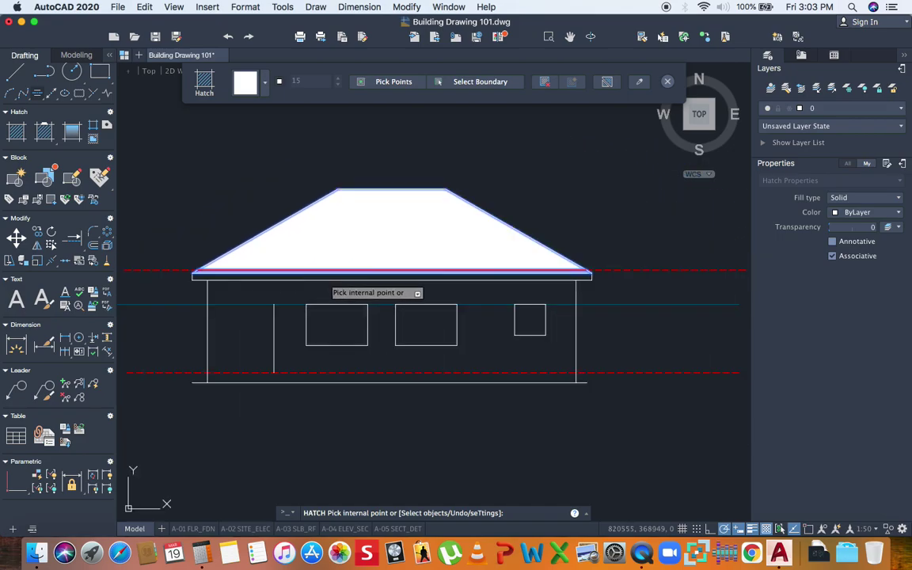
pyautogui.click(327, 279)
pyautogui.press('Return')
# Match the side elevation's roof hatch to the green tile hatch of the front elevation's roof
pyautogui.write('ma')
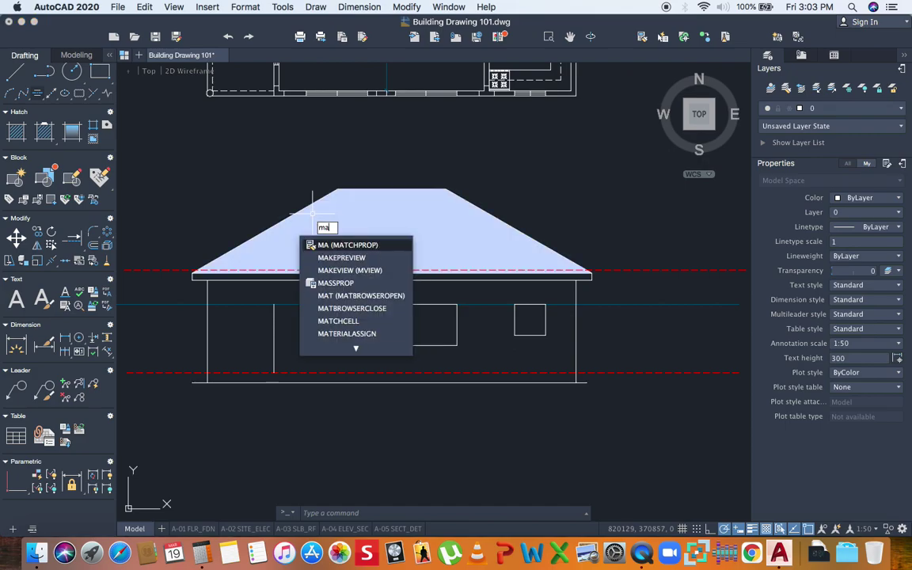
pyautogui.press('Return')
pyautogui.scroll(-3, 307, 186)
pyautogui.moveTo(306, 146); pyautogui.dragTo(397, 169, button='middle')
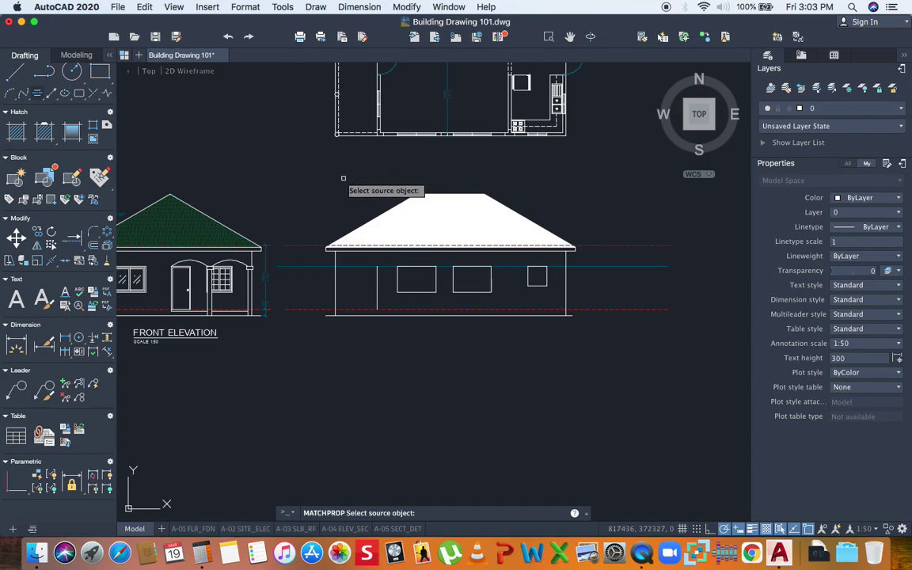
pyautogui.scroll(3, 356, 183)
pyautogui.scroll(-3, 421, 131)
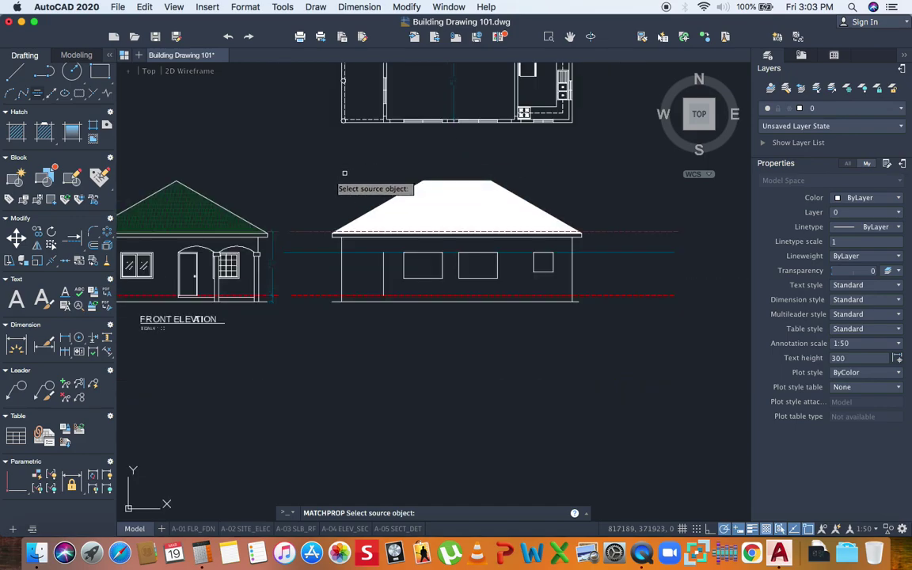
pyautogui.click(201, 207)
pyautogui.click(428, 203)
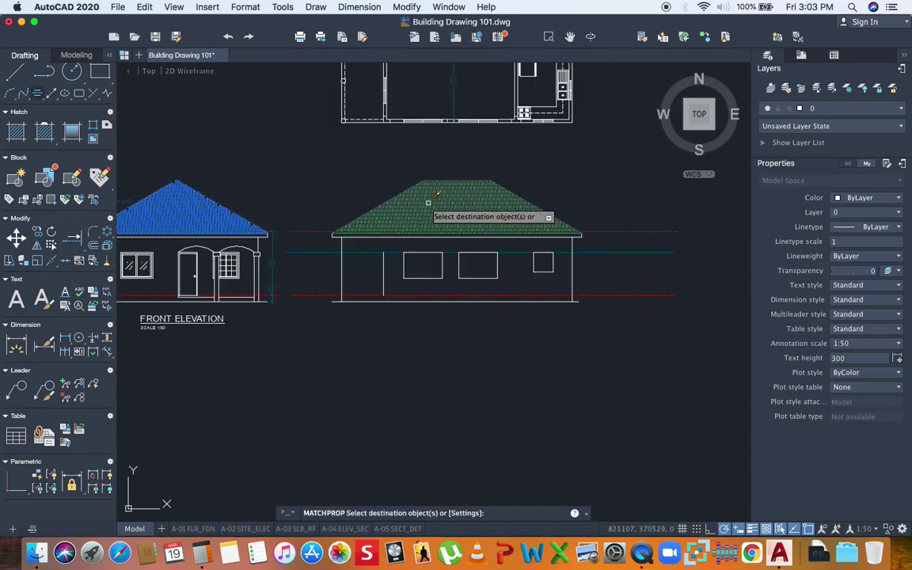
pyautogui.press('Return')
# Compare the side elevation's hatched roof with the front elevation, the floor plans and the original and rotated roof plans
pyautogui.scroll(3, 484, 211)
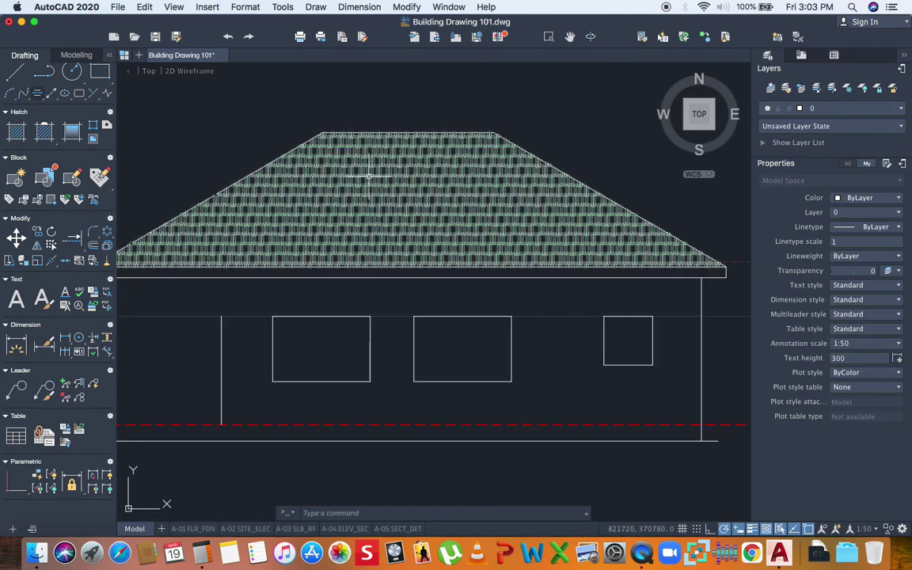
pyautogui.scroll(-2, 512, 352)
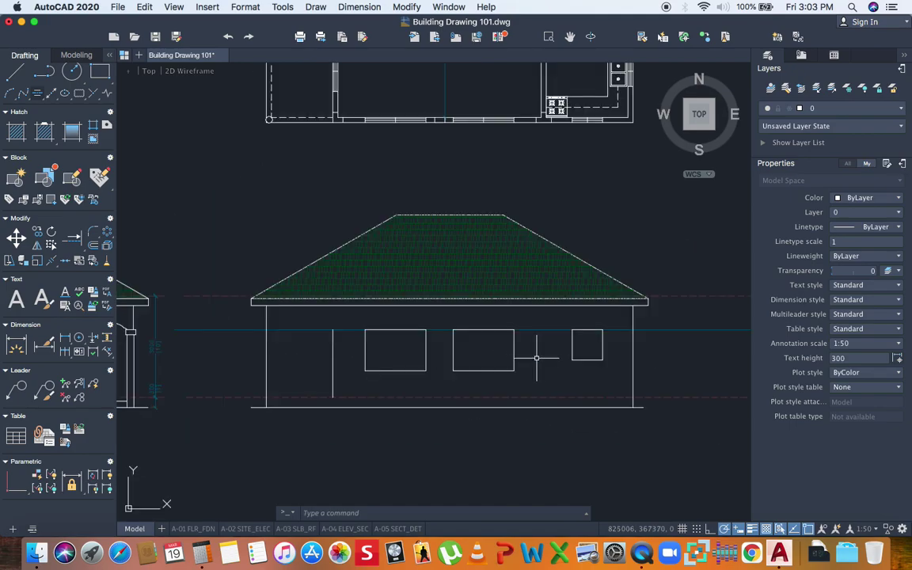
pyautogui.scroll(-2, 395, 347)
pyautogui.scroll(-1, 430, 272)
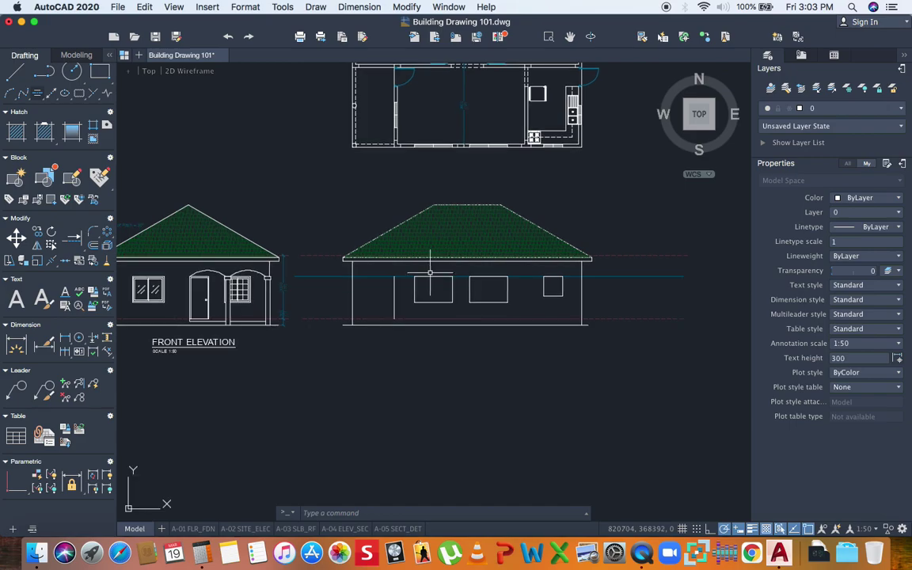
pyautogui.scroll(2, 388, 273)
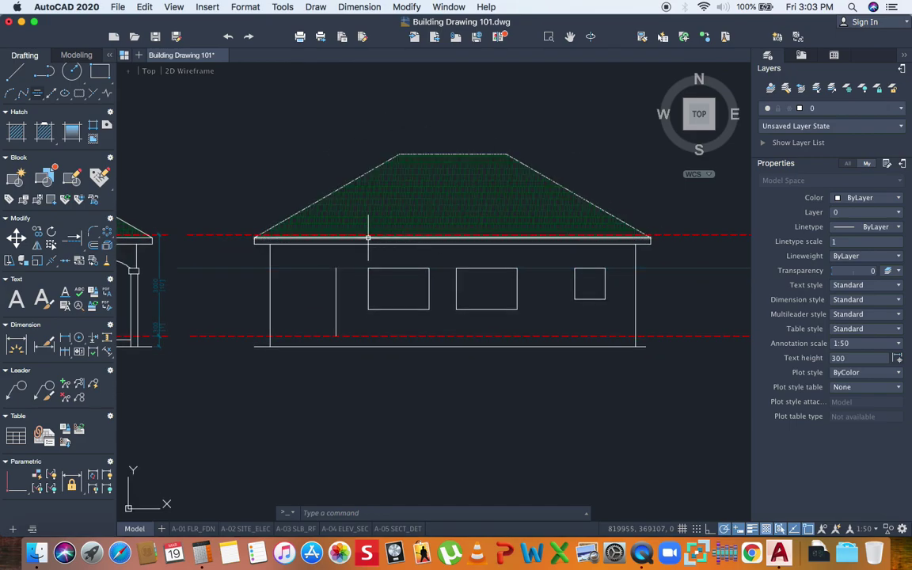
pyautogui.scroll(-2, 436, 223)
pyautogui.moveTo(453, 205)
pyautogui.mouseDown(button='middle')
pyautogui.moveTo(425, 271)
pyautogui.moveTo(429, 301)
pyautogui.mouseUp(button='middle')
pyautogui.scroll(-2, 435, 217)
pyautogui.scroll(1, 413, 189)
pyautogui.moveTo(367, 194); pyautogui.dragTo(286, 253, button='middle')
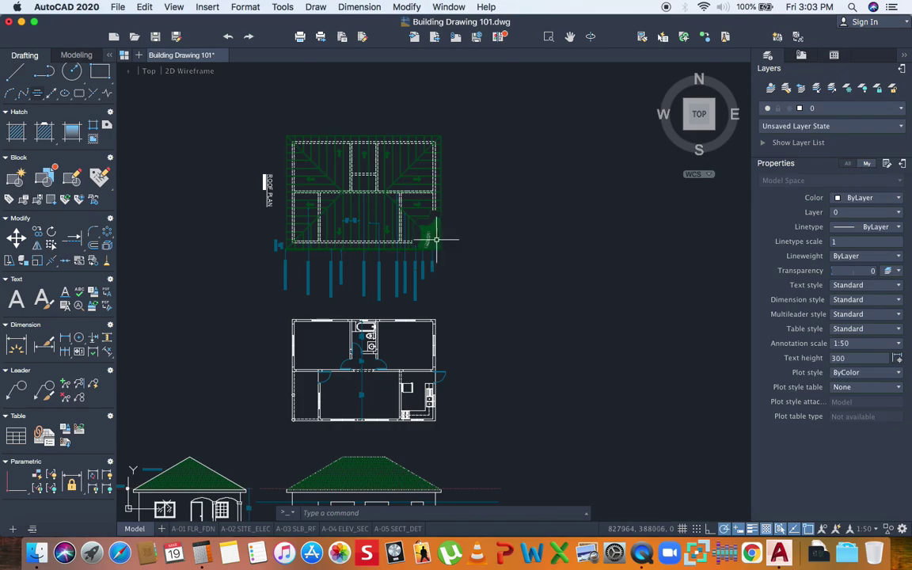
pyautogui.scroll(-5, 438, 238)
pyautogui.scroll(6, 360, 254)
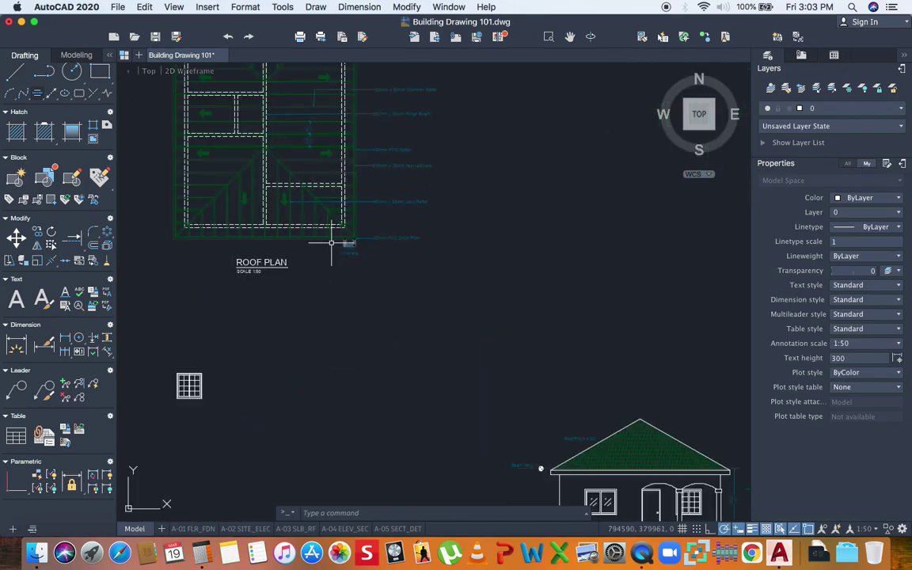
pyautogui.scroll(-3, 341, 243)
pyautogui.scroll(4, 518, 147)
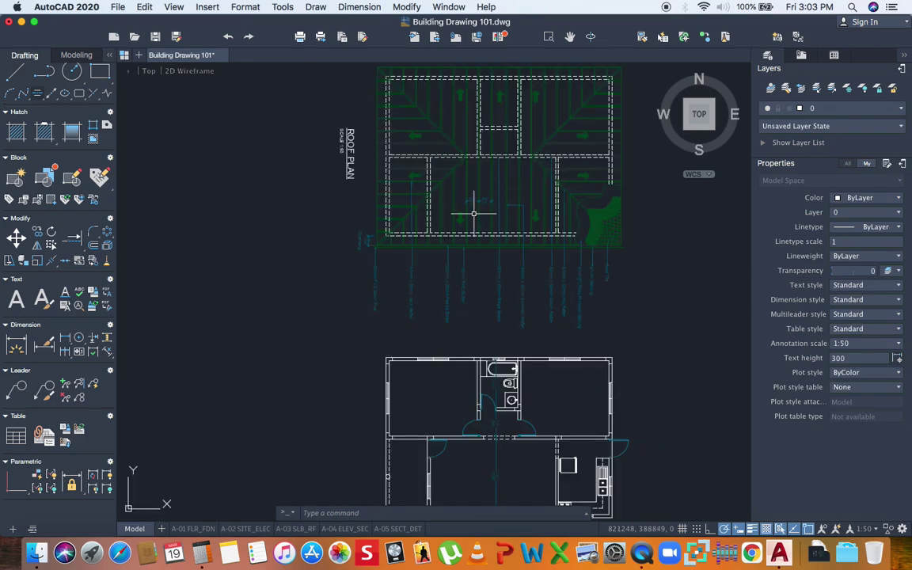
pyautogui.moveTo(491, 220); pyautogui.dragTo(420, 207, button='middle')
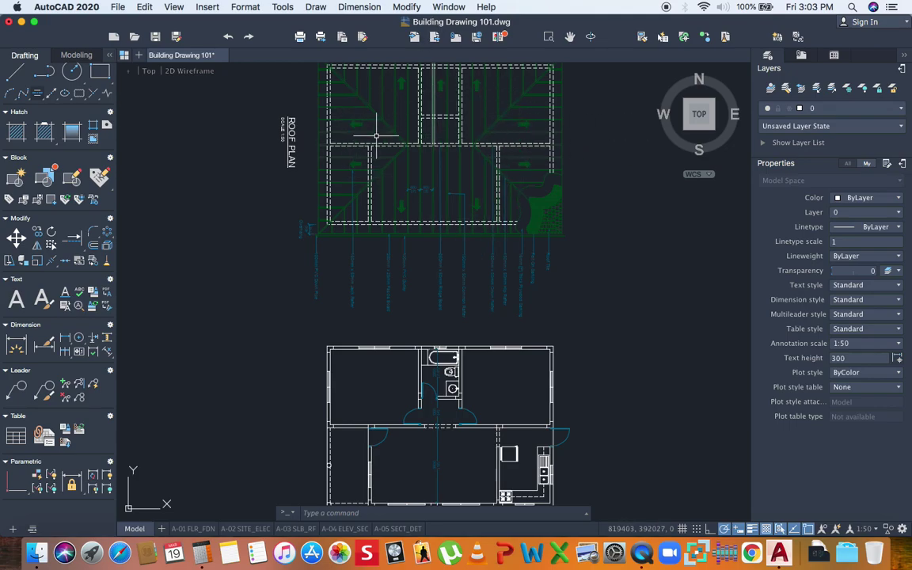
pyautogui.scroll(-4, 316, 141)
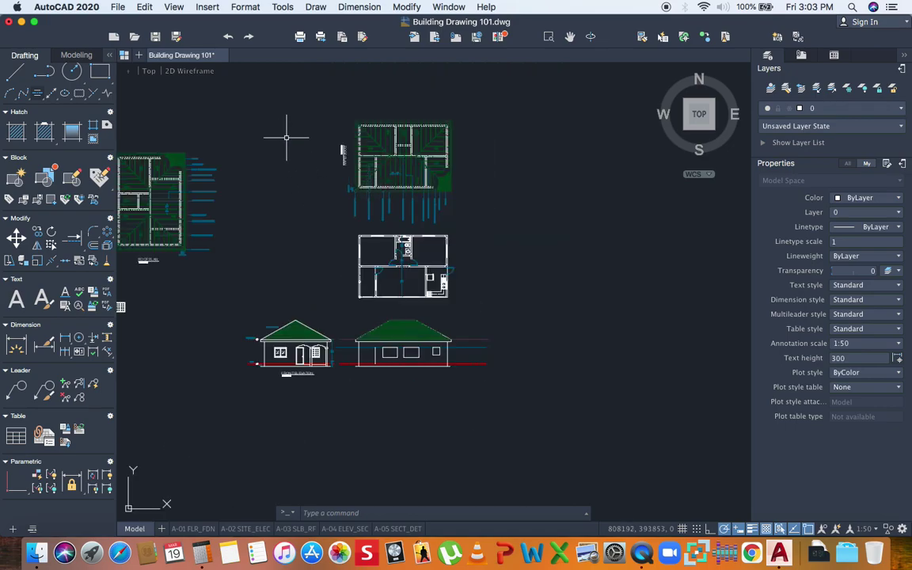
pyautogui.moveTo(290, 118); pyautogui.dragTo(372, 118, button='middle')
pyautogui.scroll(3, 510, 368)
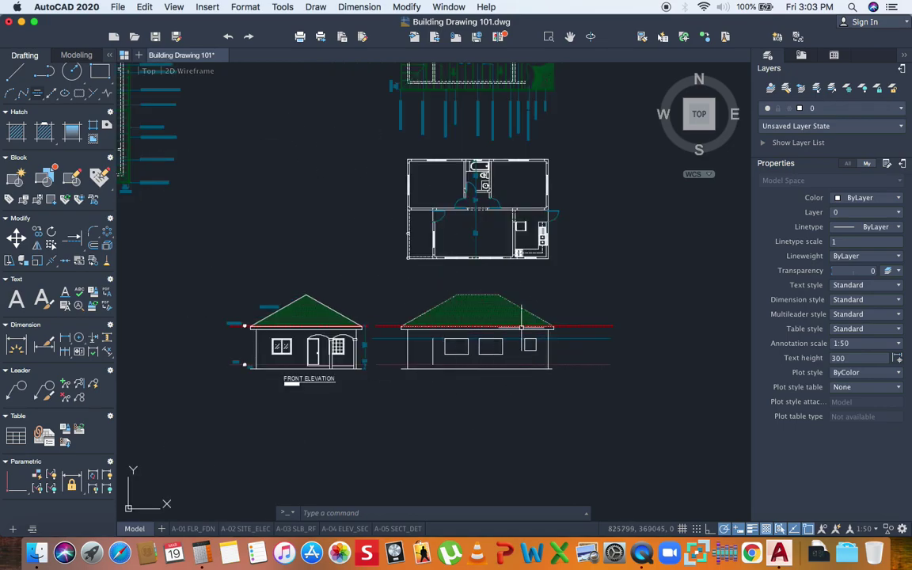
pyautogui.moveTo(444, 64); pyautogui.dragTo(419, 163, button='middle')
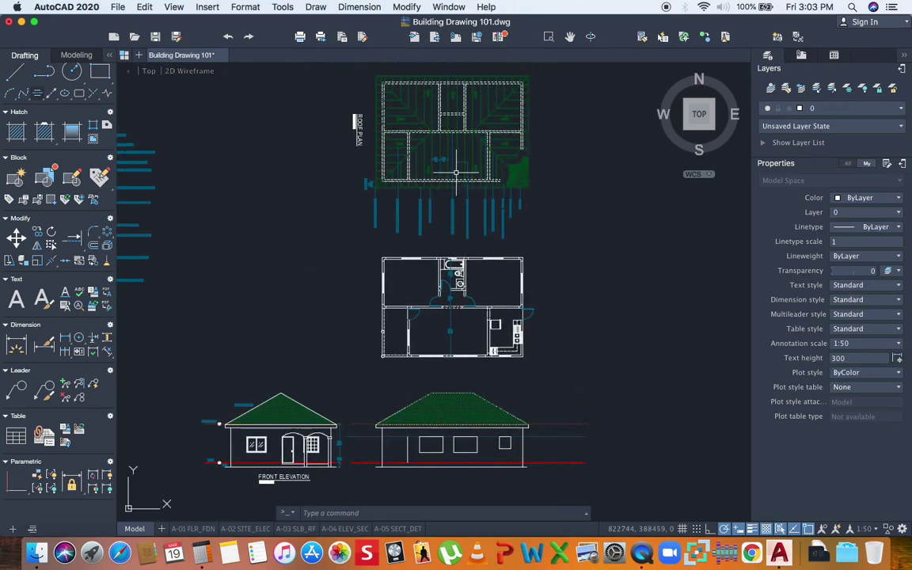
pyautogui.scroll(-3, 475, 215)
pyautogui.scroll(5, 230, 210)
pyautogui.scroll(-2, 254, 237)
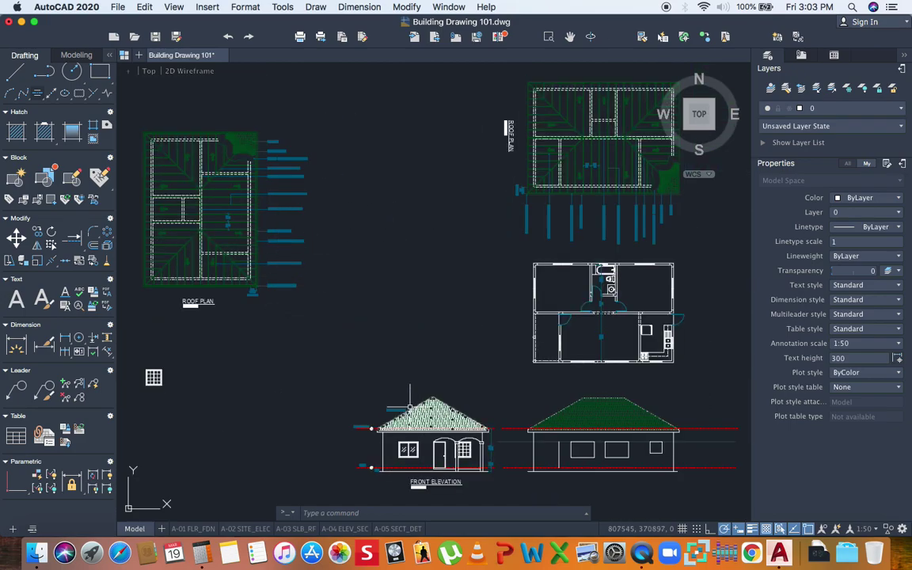
pyautogui.scroll(2, 176, 231)
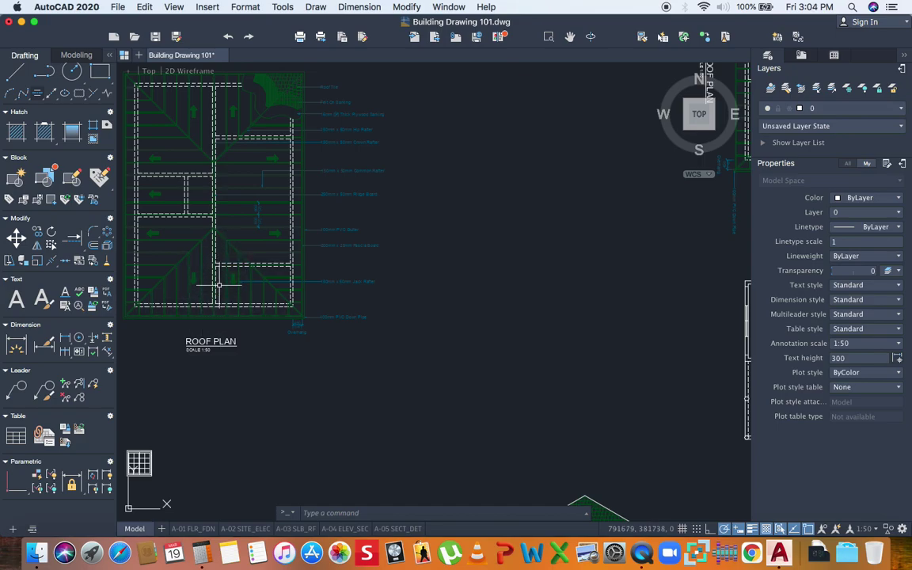
pyautogui.scroll(-5, 234, 142)
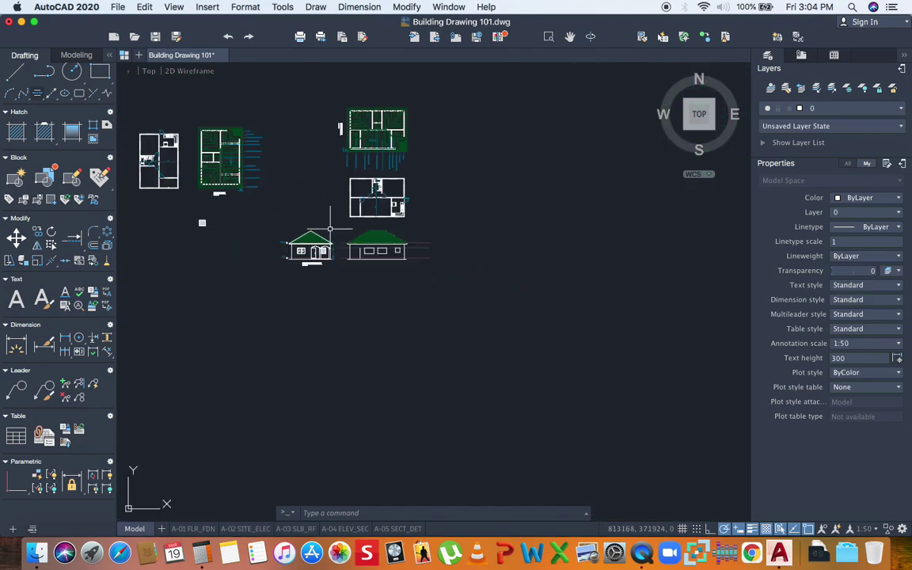
pyautogui.scroll(3, 325, 226)
pyautogui.scroll(4, 362, 228)
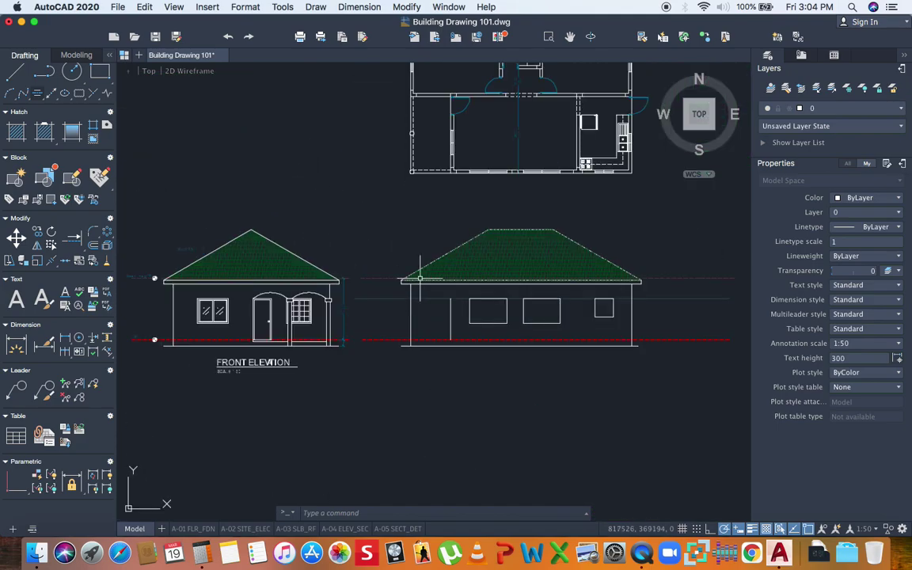
# Copy the loose gridded window below the original roof plan and paste it beneath the side elevation
pyautogui.scroll(-2, 467, 305)
pyautogui.scroll(-5, 467, 305)
pyautogui.moveTo(319, 243)
pyautogui.mouseDown(button='middle')
pyautogui.moveTo(407, 303)
pyautogui.moveTo(416, 333)
pyautogui.mouseUp(button='middle')
pyautogui.scroll(-3, 415, 333)
pyautogui.scroll(5, 348, 344)
pyautogui.click(320, 304)
pyautogui.click(365, 366)
pyautogui.press('super+c')
pyautogui.press('super+v')
pyautogui.moveTo(413, 353); pyautogui.dragTo(131, 237, button='middle')
pyautogui.scroll(5, 376, 286)
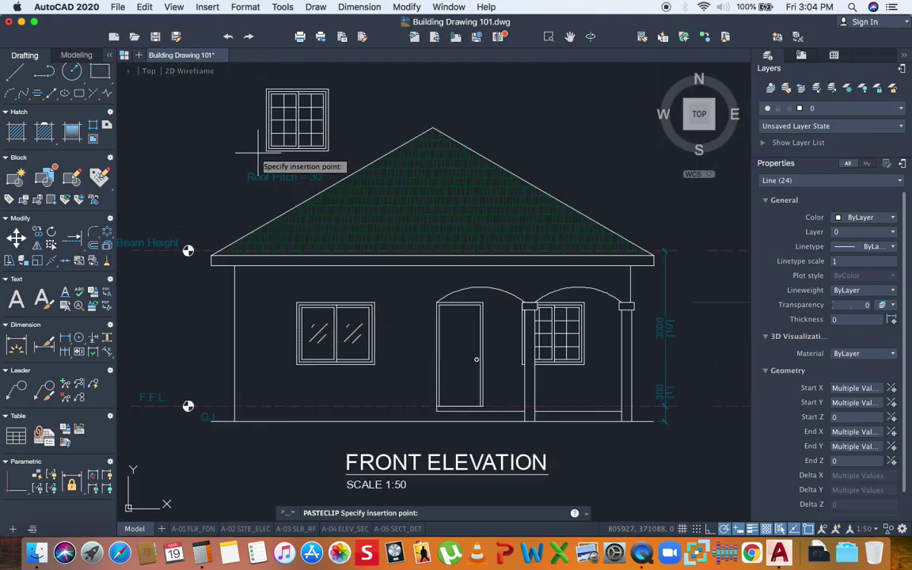
pyautogui.scroll(-2, 260, 209)
pyautogui.moveTo(475, 313); pyautogui.dragTo(168, 271, button='middle')
pyautogui.scroll(5, 516, 348)
pyautogui.click(420, 377)
pyautogui.click(419, 378)
# Move the three vertical frame lines on the pasted window's right side 300 to the right
pyautogui.scroll(-2, 424, 337)
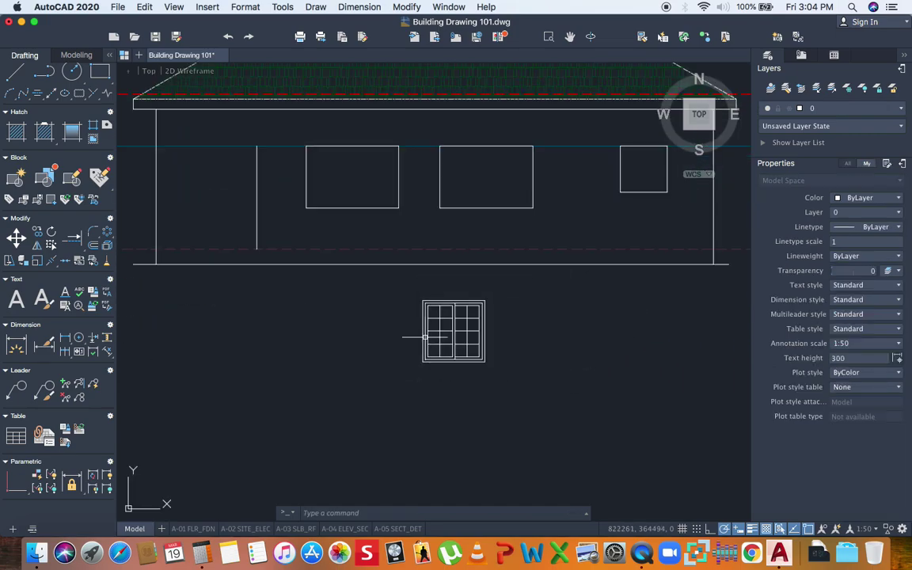
pyautogui.scroll(2, 475, 333)
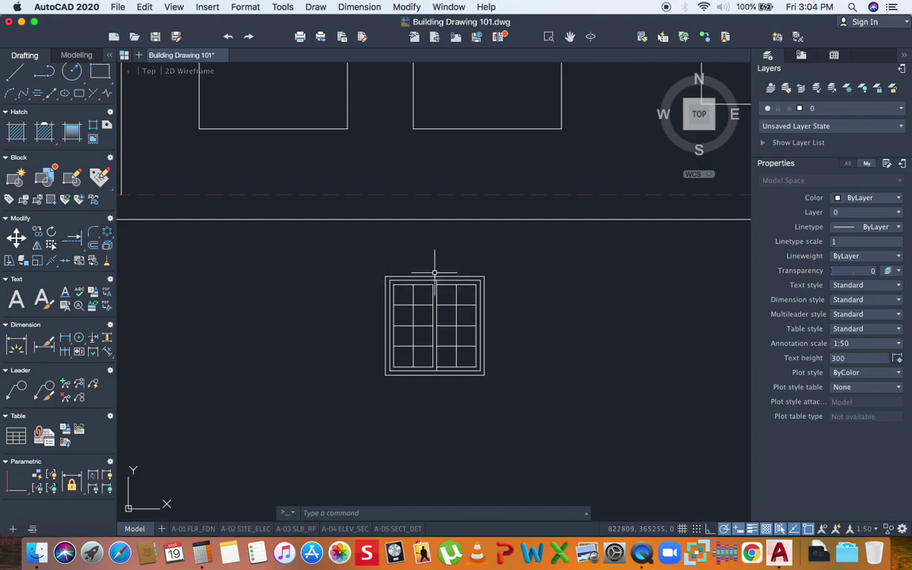
pyautogui.click(463, 266)
pyautogui.click(534, 401)
pyautogui.write('m')
pyautogui.press('Return')
pyautogui.click(530, 405)
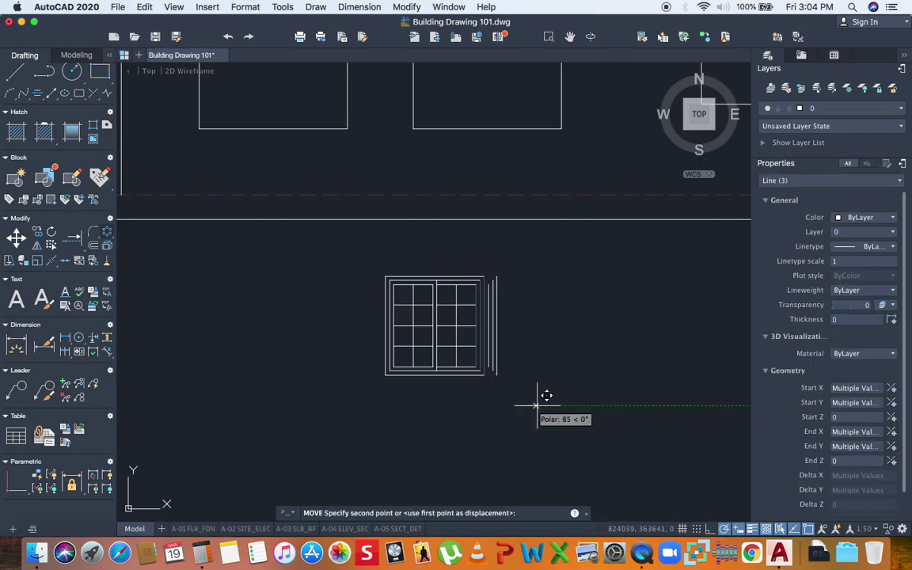
pyautogui.write('300')
pyautogui.press('Return')
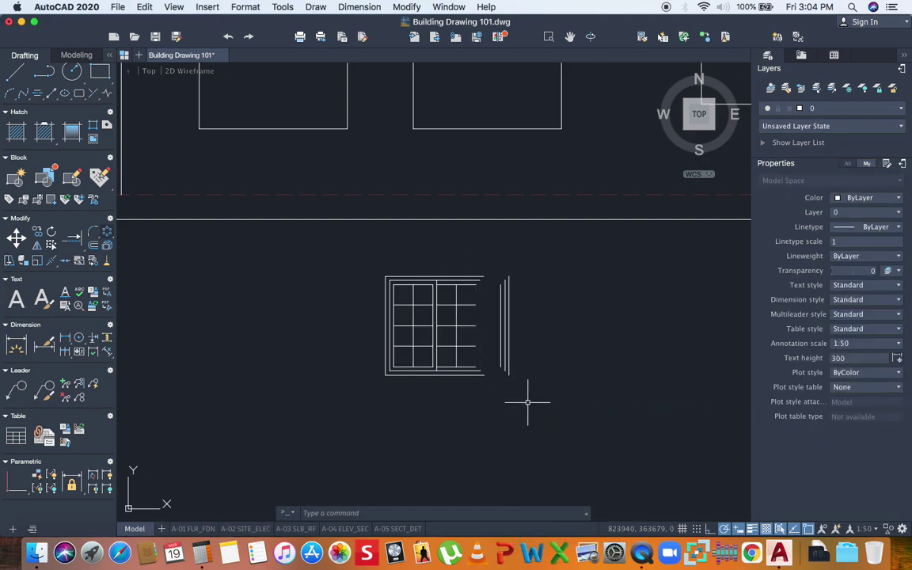
# Move the three vertical frame lines on the pasted window's left side 300 to the left
pyautogui.click(374, 264)
pyautogui.click(407, 388)
pyautogui.write('m')
pyautogui.press('Return')
pyautogui.click(407, 390)
pyautogui.write('300')
pyautogui.press('Return')
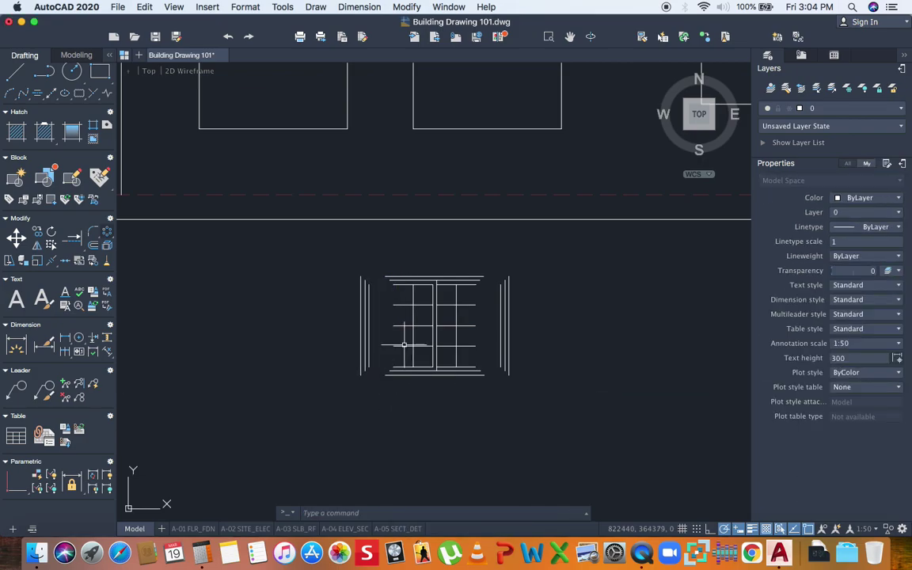
# Extend the pasted window's horizontal frame lines at top and bottom outward to meet the moved side frames
pyautogui.click(71, 241)
pyautogui.click(389, 275)
pyautogui.click(397, 317)
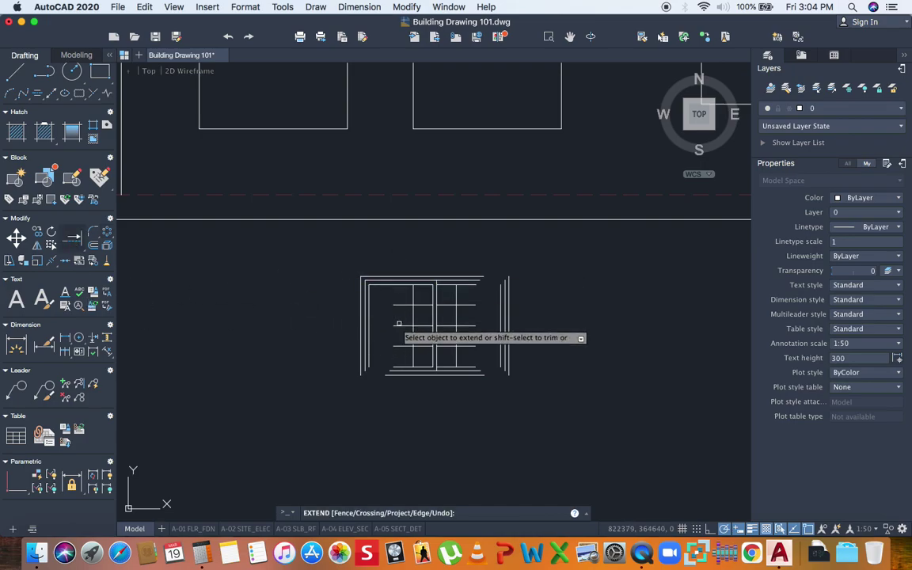
pyautogui.click(390, 364)
pyautogui.click(488, 378)
pyautogui.click(486, 364)
pyautogui.click(472, 392)
pyautogui.click(489, 269)
pyautogui.click(477, 295)
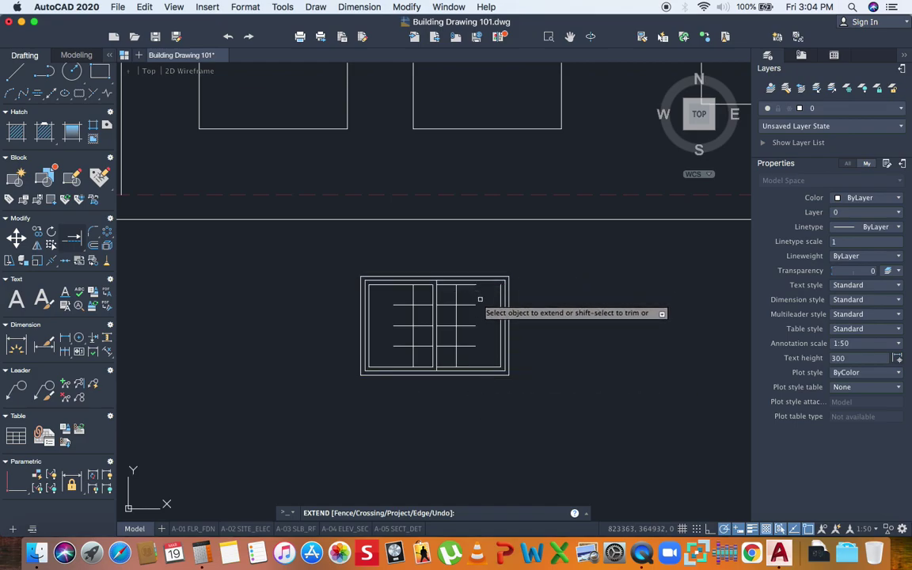
# Extend the horizontal glazing bars in both panes to the outer side lines of the pasted window
pyautogui.click(400, 298)
pyautogui.click(379, 335)
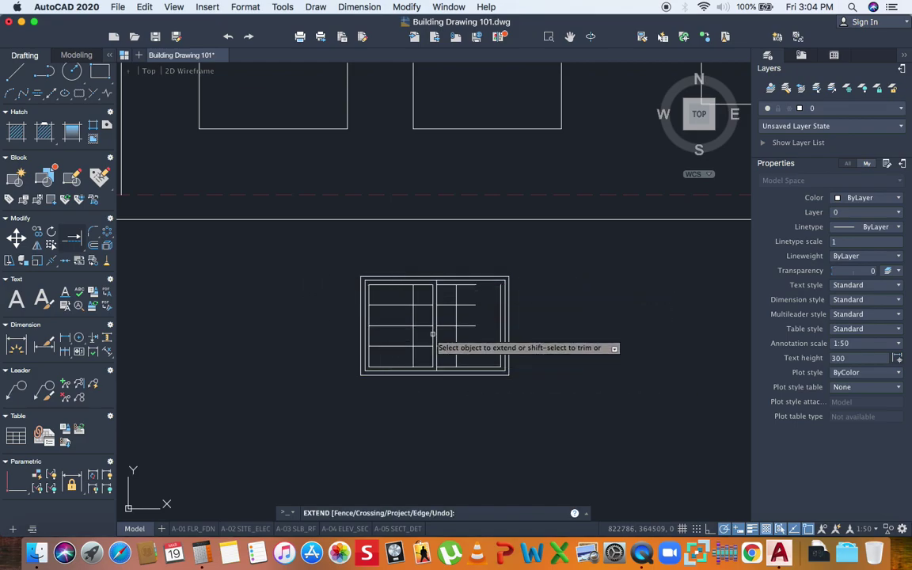
pyautogui.click(482, 300)
pyautogui.click(473, 342)
# Delete the vertical glazing bar in the pasted window's left pane
pyautogui.scroll(2, 421, 340)
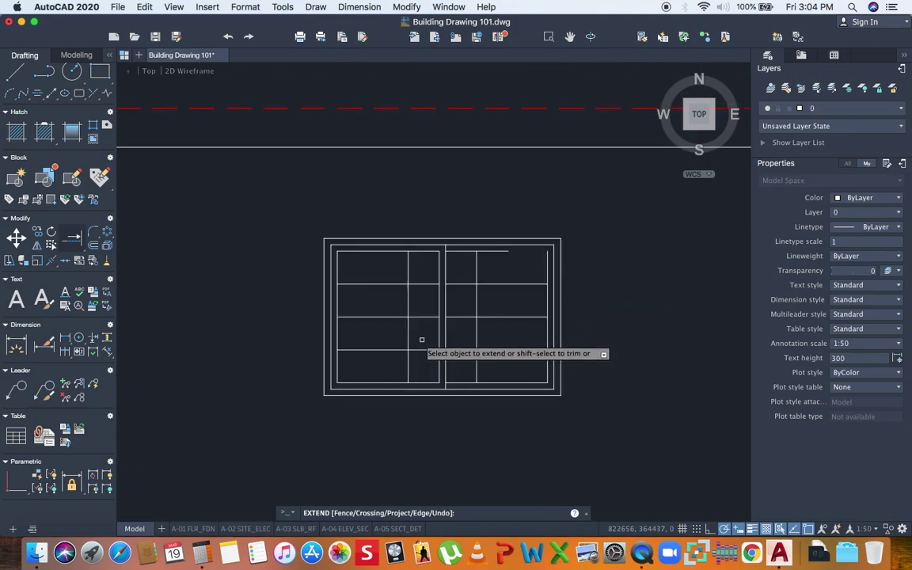
pyautogui.scroll(2, 407, 295)
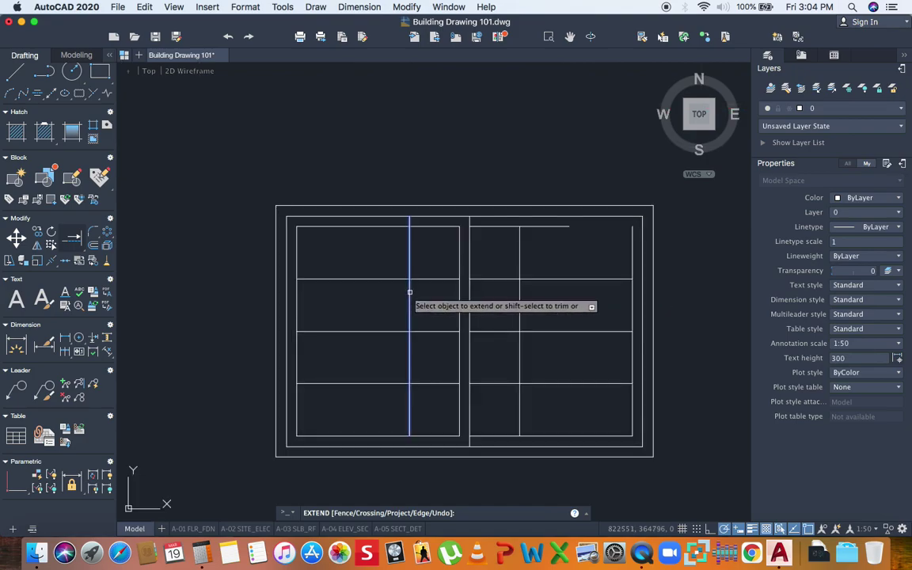
pyautogui.press('Escape')
pyautogui.click(410, 292)
pyautogui.press('Delete')
# Divide the left pane into three columns by offsetting its left side line twice to the right by 775/3
pyautogui.click(418, 267)
pyautogui.click(427, 280)
pyautogui.click(460, 278)
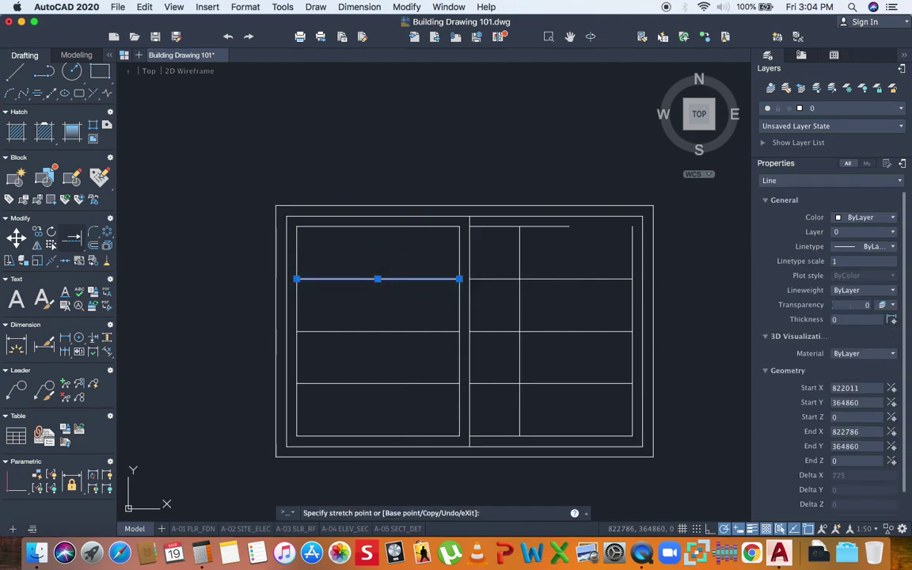
pyautogui.press('Escape')
pyautogui.press('Escape')
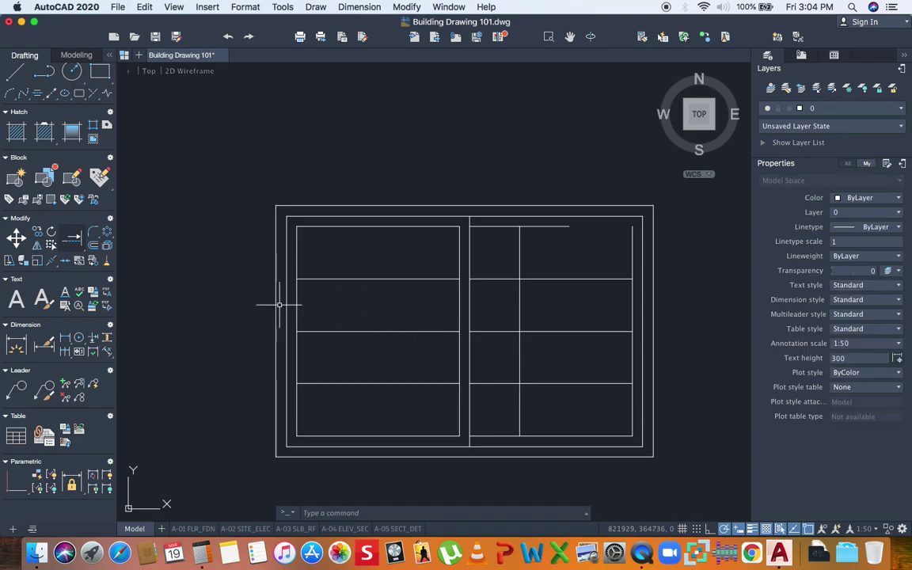
pyautogui.click(94, 247)
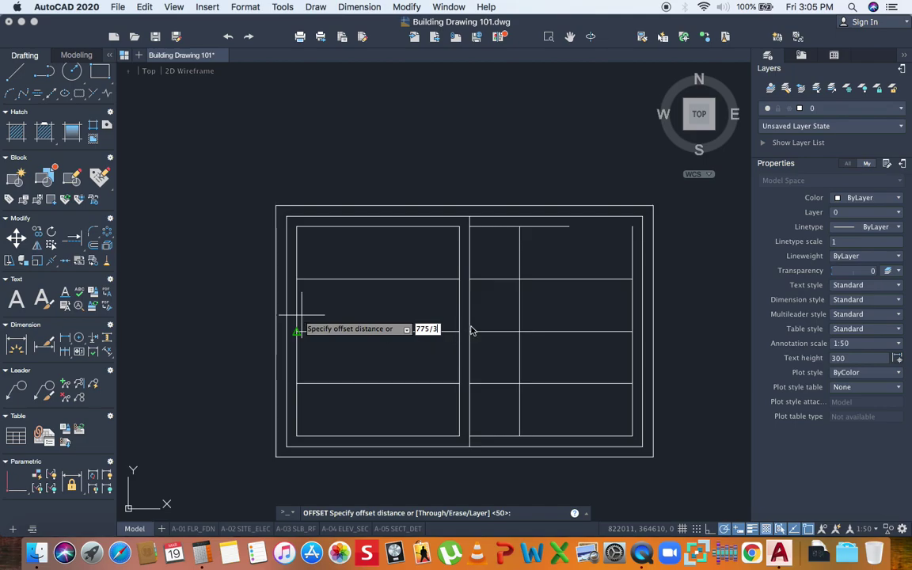
pyautogui.press('Return')
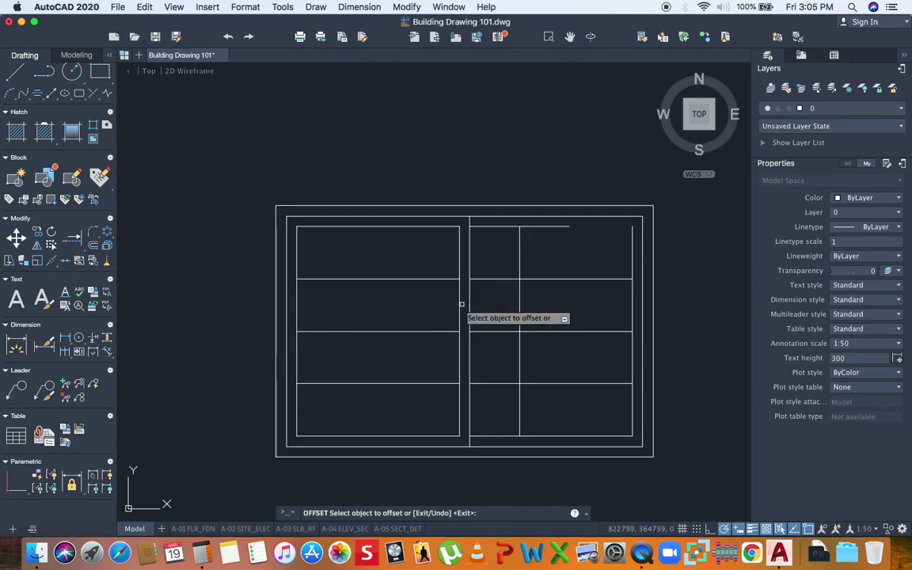
pyautogui.click(297, 307)
pyautogui.click(336, 312)
pyautogui.click(350, 314)
pyautogui.click(416, 317)
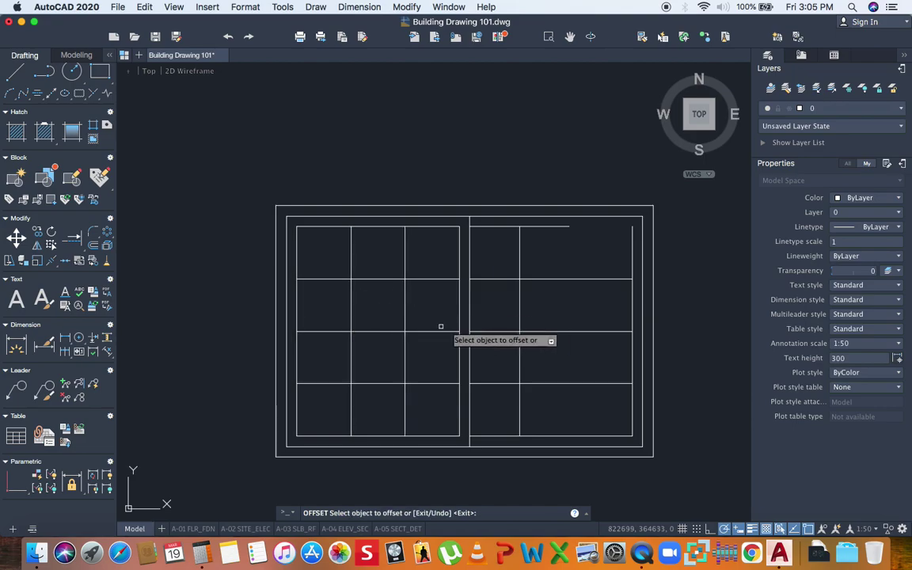
# Offset the right pane's outer side line twice inward at the 775/3 spacing and delete the pane's old vertical bar
pyautogui.click(631, 319)
pyautogui.click(573, 316)
pyautogui.press('Escape')
pyautogui.click(519, 315)
pyautogui.press('Escape')
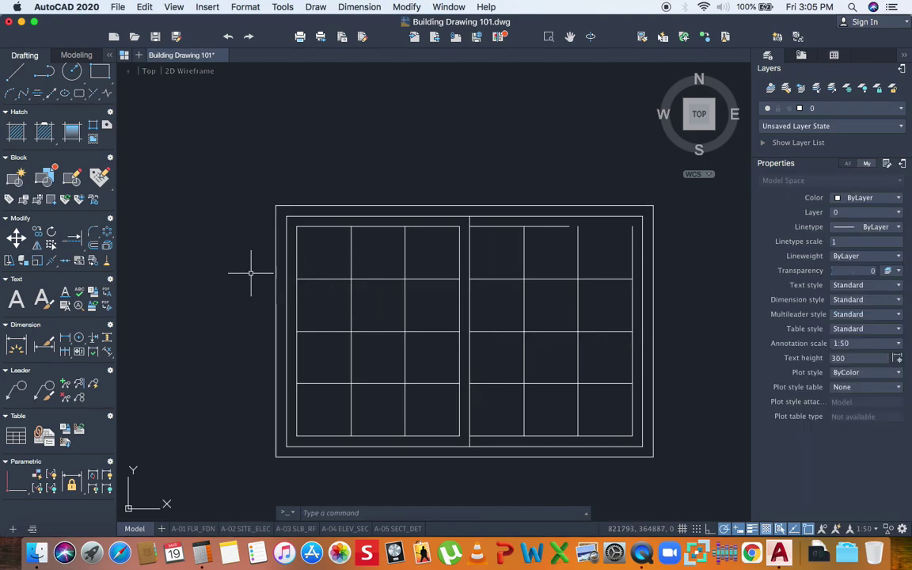
# Extend the right pane's top line to its outer side line to close the corner
pyautogui.click(73, 237)
pyautogui.press('Return')
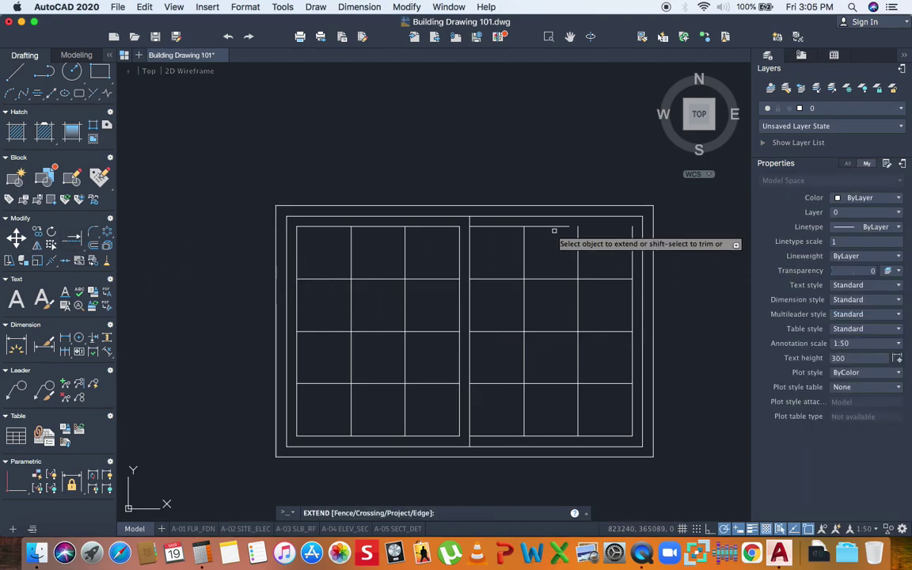
pyautogui.click(558, 228)
pyautogui.scroll(-5, 514, 285)
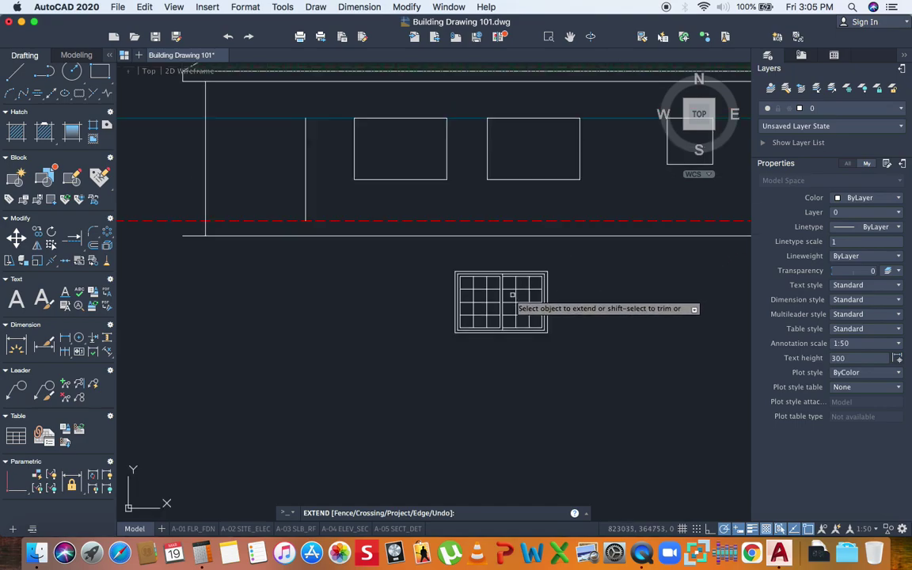
# Copy the completed gridded window from its top-right corner into both wide openings of the side elevation
pyautogui.scroll(5, 539, 278)
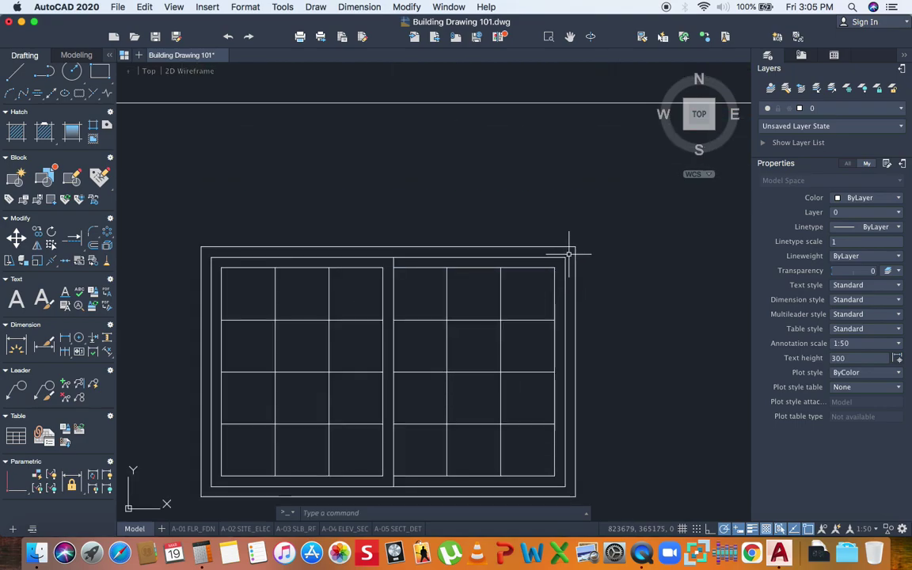
pyautogui.click(568, 254)
pyautogui.scroll(-4, 570, 258)
pyautogui.scroll(2, 485, 325)
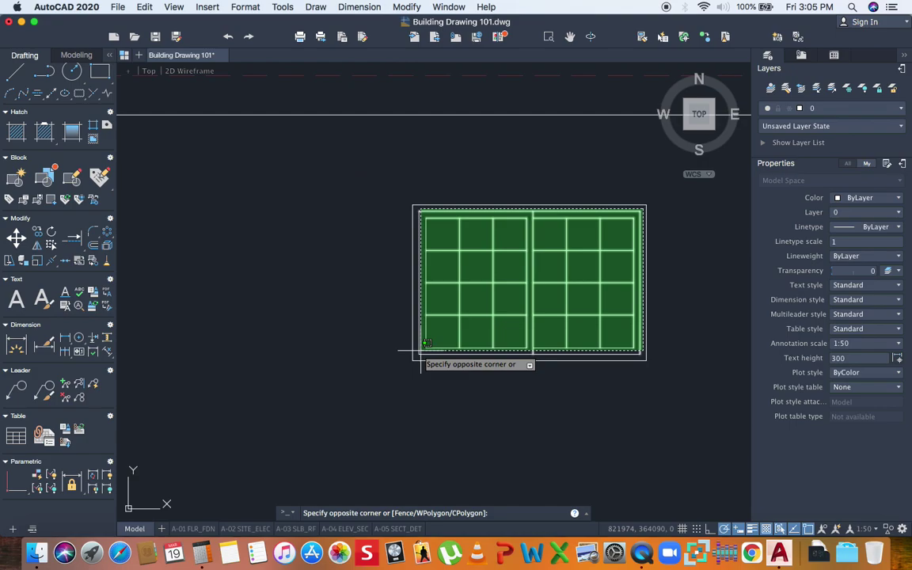
pyautogui.click(427, 342)
pyautogui.scroll(-3, 443, 332)
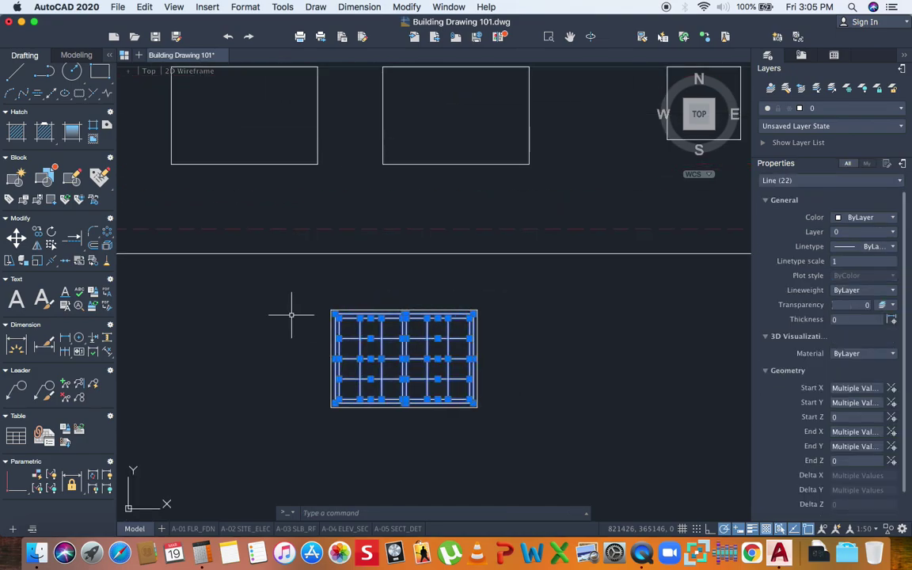
pyautogui.click(37, 233)
pyautogui.scroll(4, 499, 313)
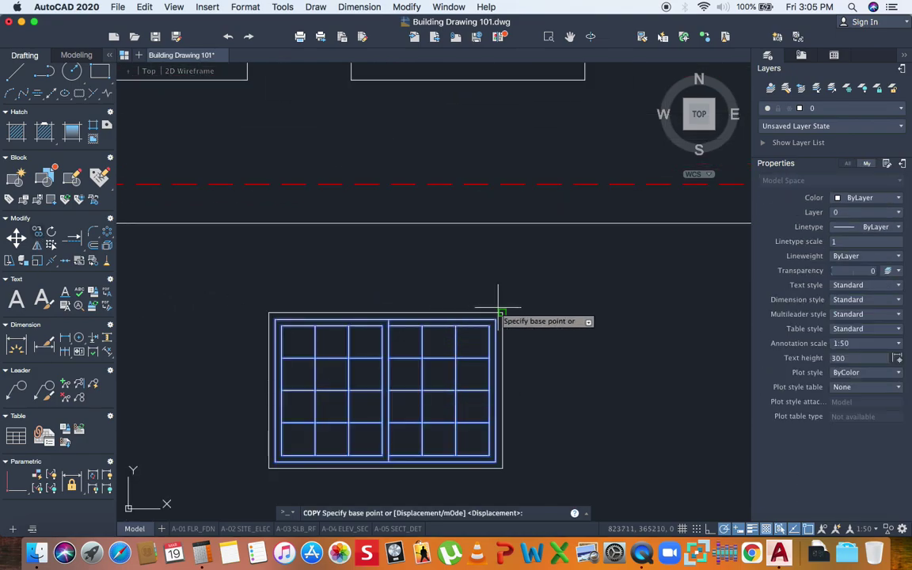
pyautogui.click(505, 317)
pyautogui.scroll(-3, 505, 317)
pyautogui.scroll(-2, 498, 324)
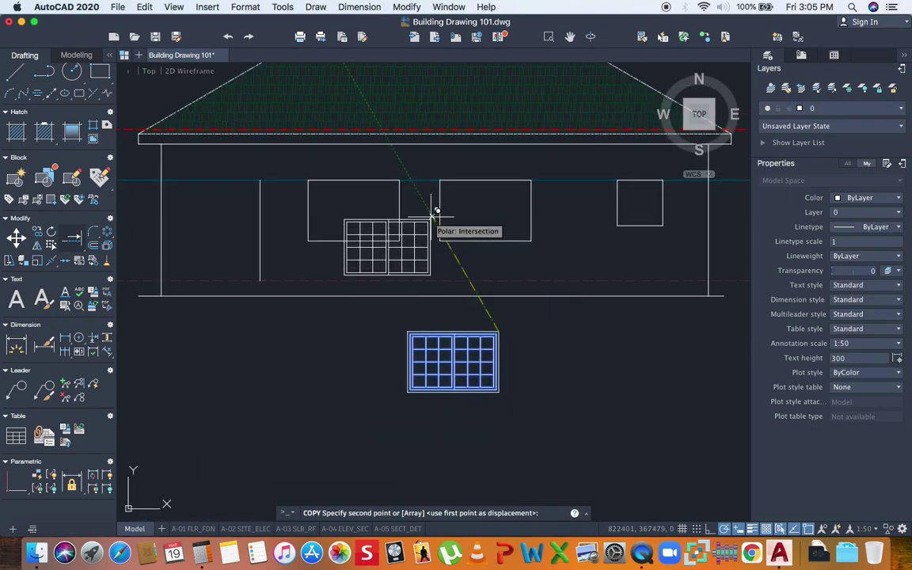
pyautogui.click(400, 182)
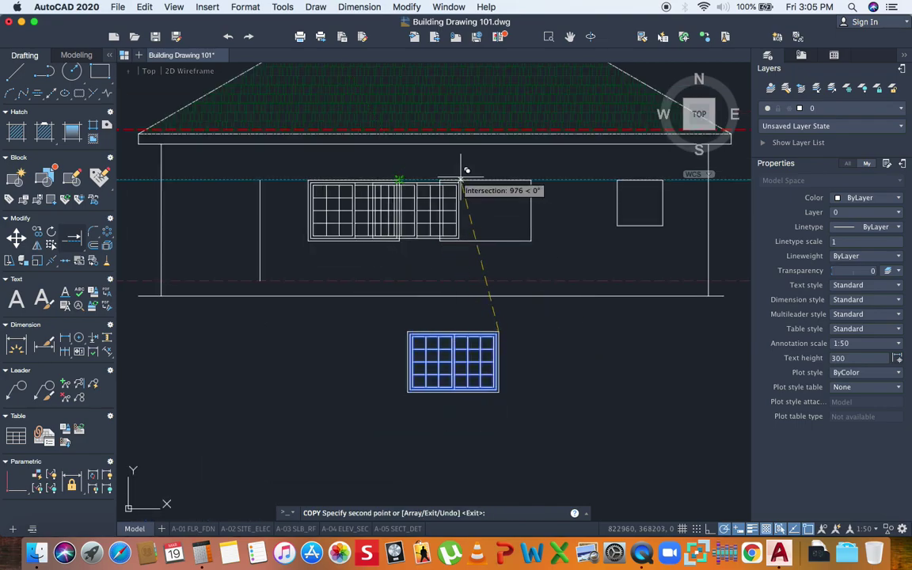
pyautogui.click(530, 182)
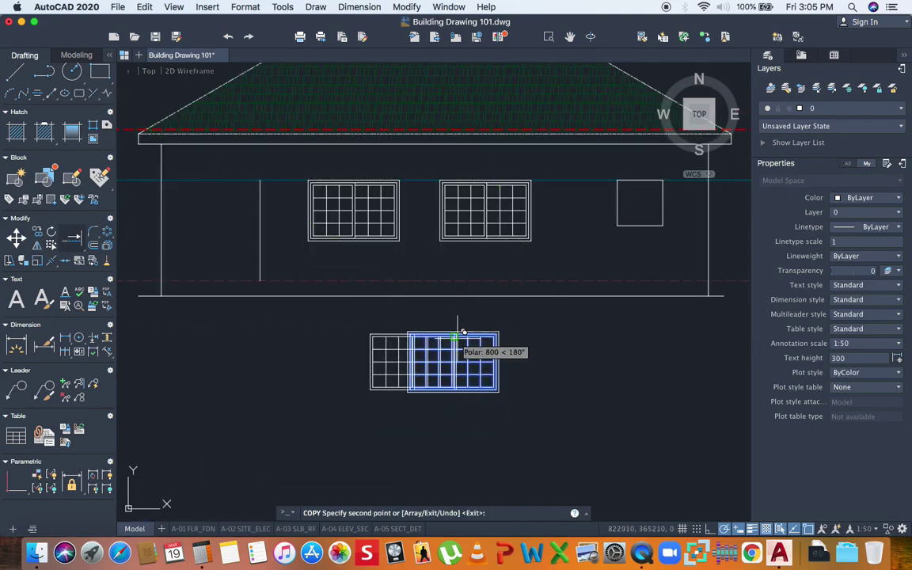
pyautogui.press('Return')
# Compare the loose gridded window's frame and bars with the small square opening on the side elevation
pyautogui.click(392, 315)
pyautogui.click(497, 282)
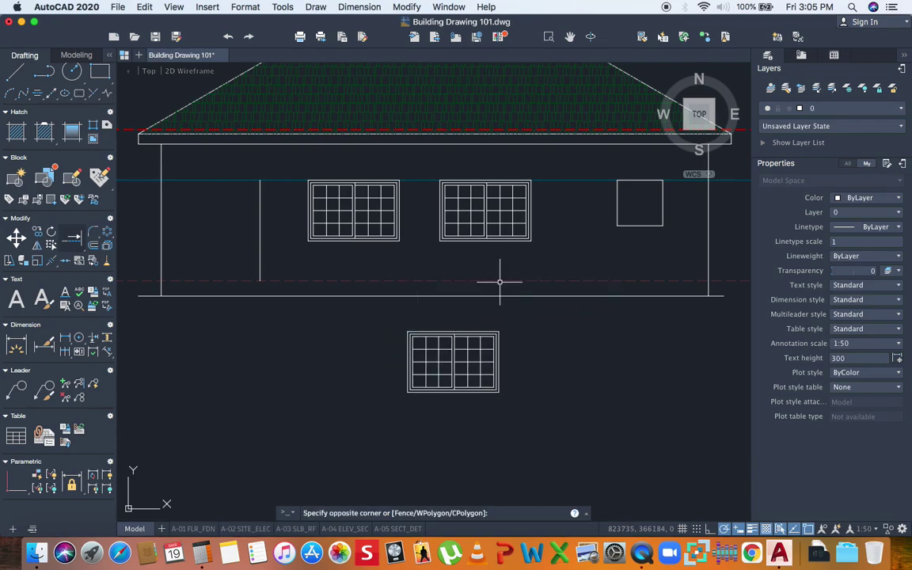
pyautogui.scroll(4, 631, 221)
pyautogui.moveTo(627, 222); pyautogui.dragTo(484, 262, button='middle')
pyautogui.scroll(-2, 478, 264)
pyautogui.moveTo(403, 367)
pyautogui.mouseDown(button='middle')
pyautogui.moveTo(428, 297)
pyautogui.moveTo(479, 291)
pyautogui.moveTo(424, 297)
pyautogui.mouseUp(button='middle')
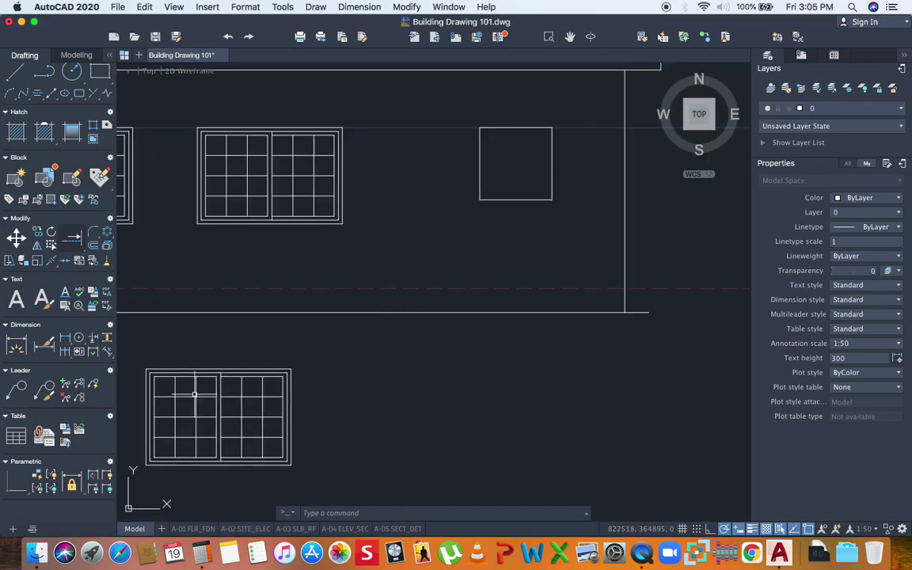
pyautogui.moveTo(245, 400); pyautogui.dragTo(328, 308, button='middle')
pyautogui.scroll(2, 328, 308)
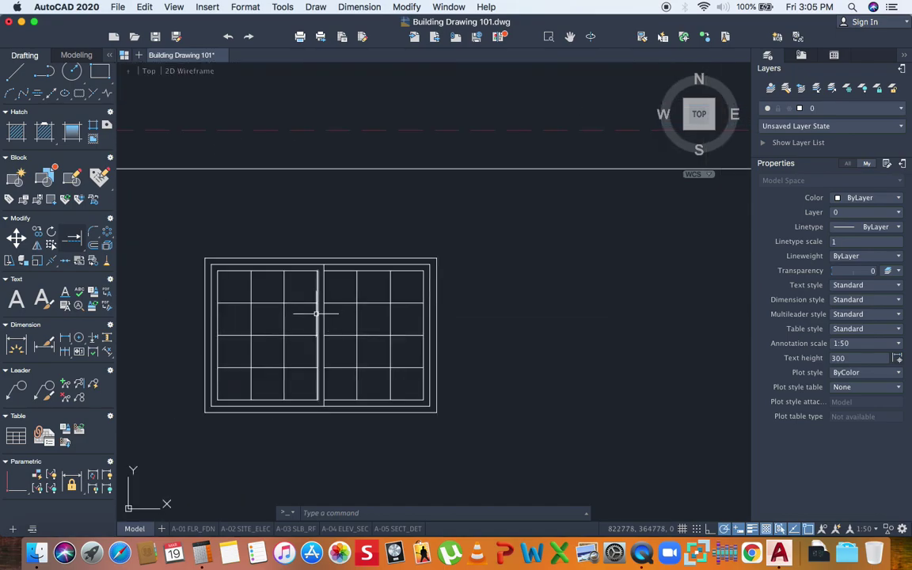
pyautogui.scroll(-5, 401, 247)
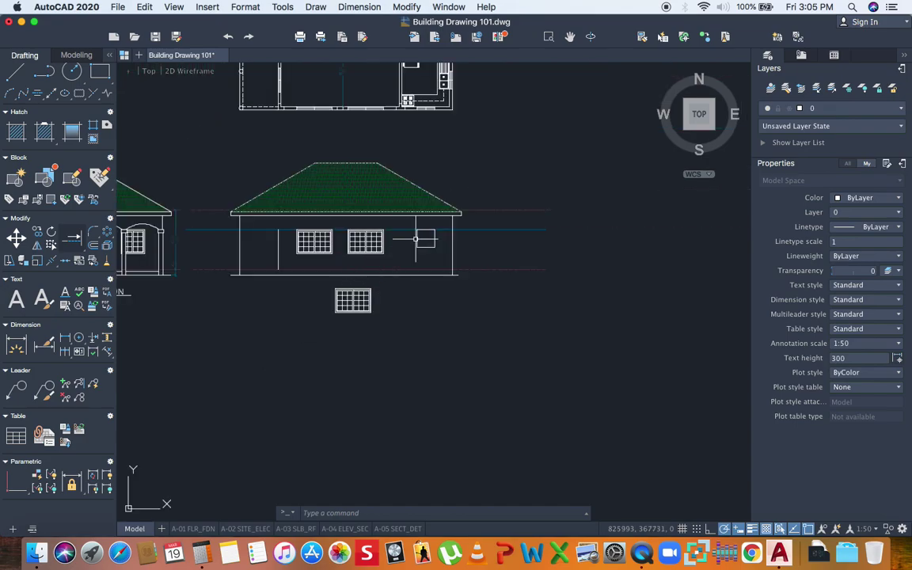
# Offset the four sides of the small square opening inward to form its outer frame
pyautogui.scroll(4, 426, 238)
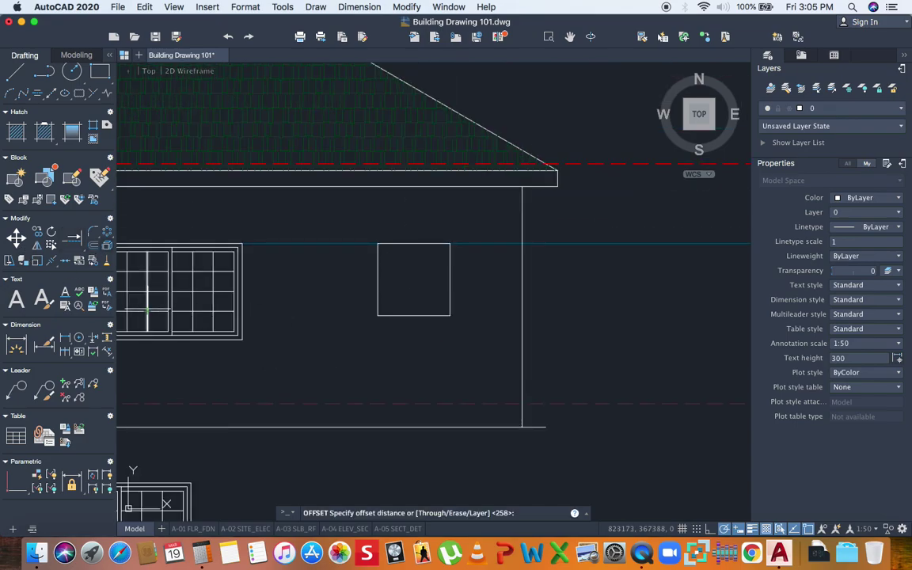
pyautogui.press('Return')
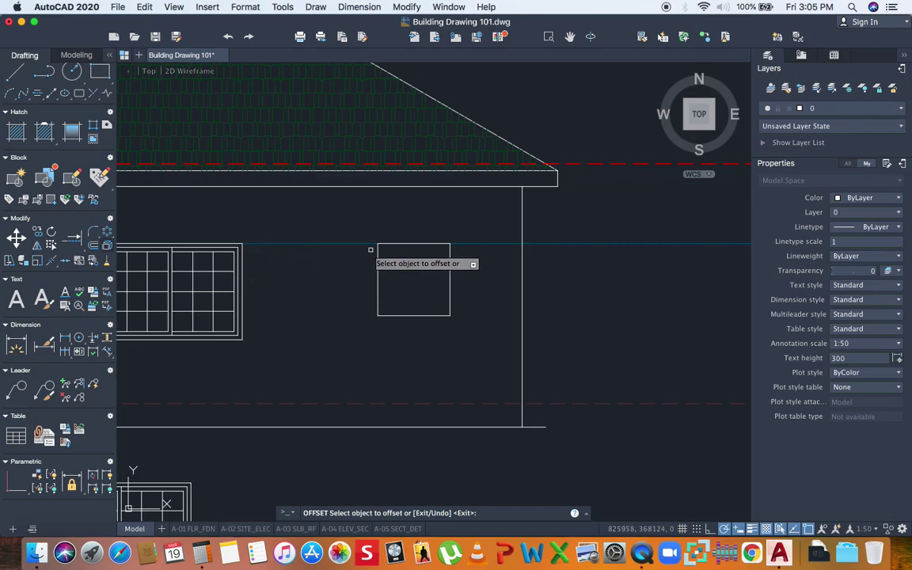
pyautogui.click(411, 314)
pyautogui.click(412, 309)
pyautogui.click(450, 281)
pyautogui.click(421, 283)
# Offset the four inner frame lines of the small window inward again at the same distance
pyautogui.scroll(4, 407, 306)
pyautogui.scroll(-2, 411, 308)
pyautogui.scroll(-3, 410, 305)
pyautogui.scroll(5, 397, 285)
pyautogui.click(403, 215)
pyautogui.click(397, 278)
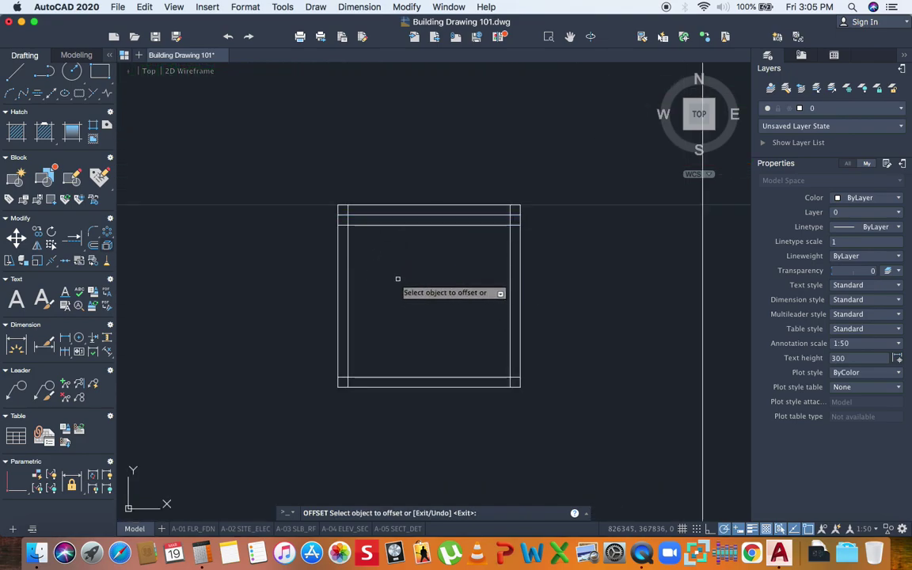
pyautogui.click(349, 274)
pyautogui.click(425, 360)
pyautogui.click(425, 377)
pyautogui.click(494, 353)
pyautogui.click(510, 348)
pyautogui.click(428, 346)
pyautogui.press('Return')
# Draw a vertical centre line between the midpoints of the small window's innermost bottom and top frame lines
pyautogui.write('l')
pyautogui.press('Return')
pyautogui.click(429, 367)
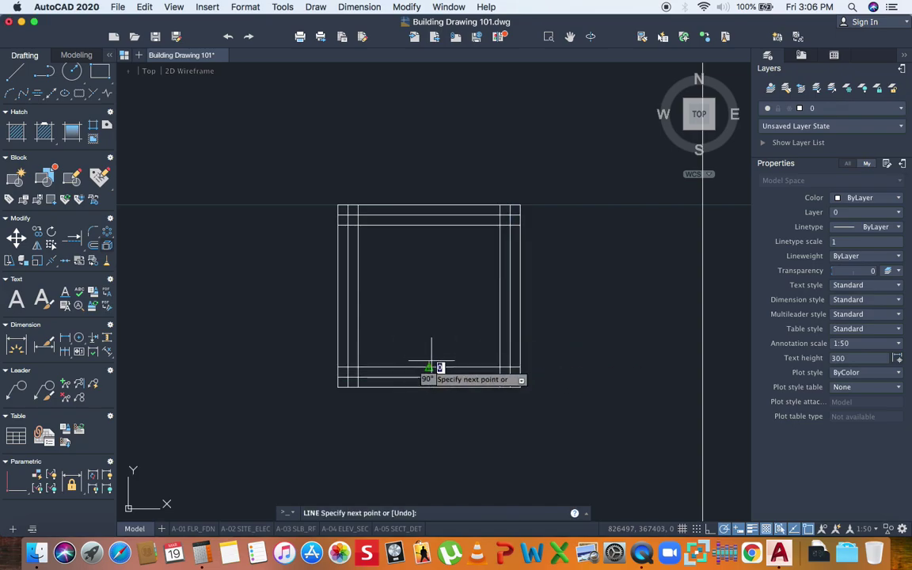
pyautogui.click(428, 227)
pyautogui.press('Return')
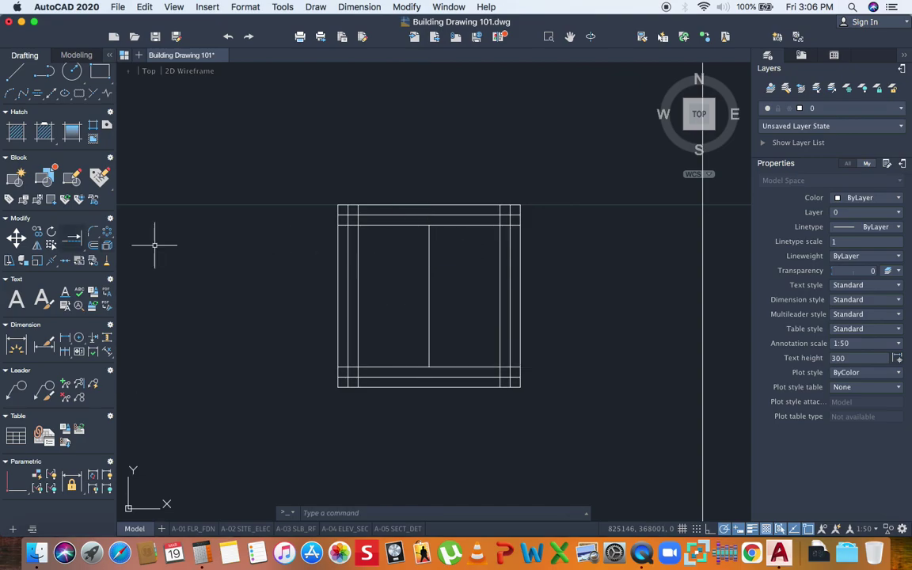
# Offset the small window's vertical centre line 25 to each side
pyautogui.write('25')
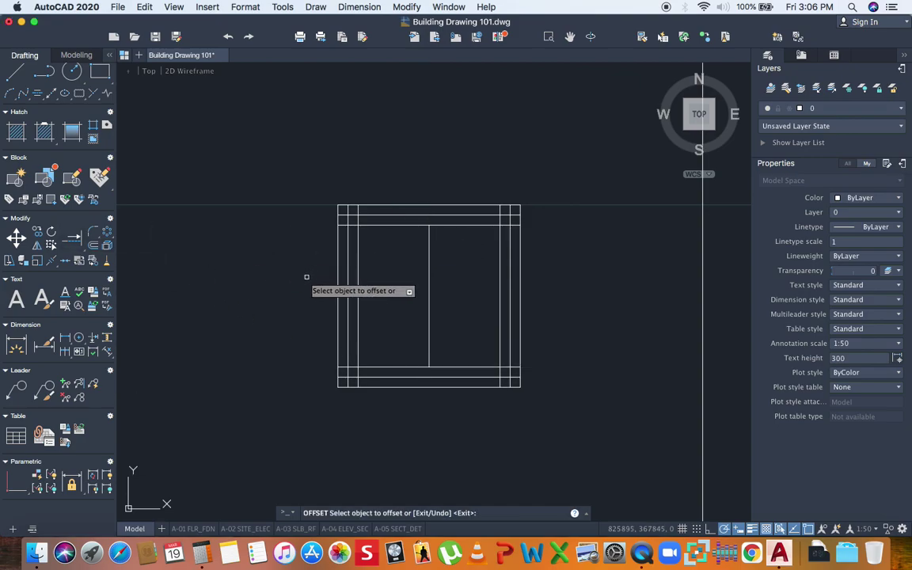
pyautogui.click(429, 297)
pyautogui.click(449, 296)
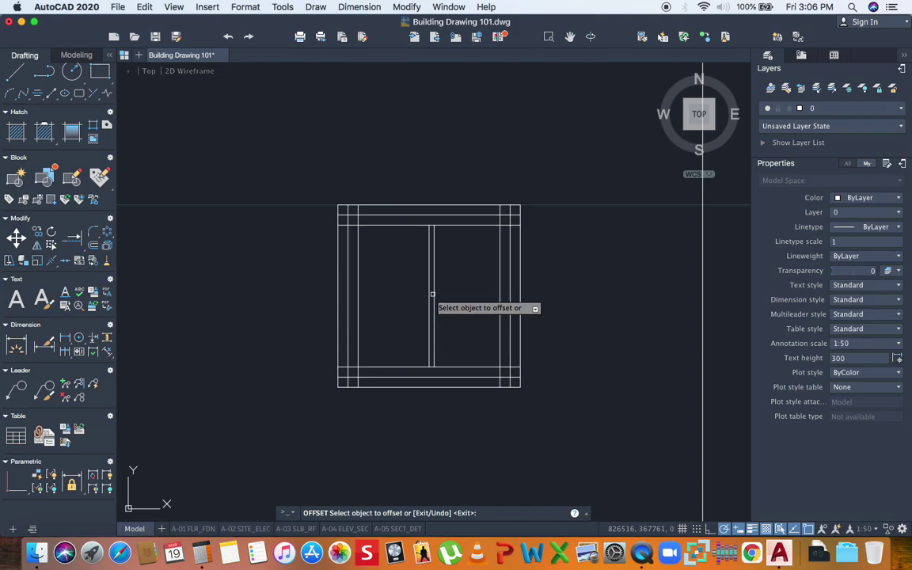
pyautogui.click(406, 297)
pyautogui.press('Escape')
# Fillet the two top corners of the small window's left pane into clean right angles
pyautogui.scroll(-8, 378, 301)
pyautogui.scroll(6, 253, 310)
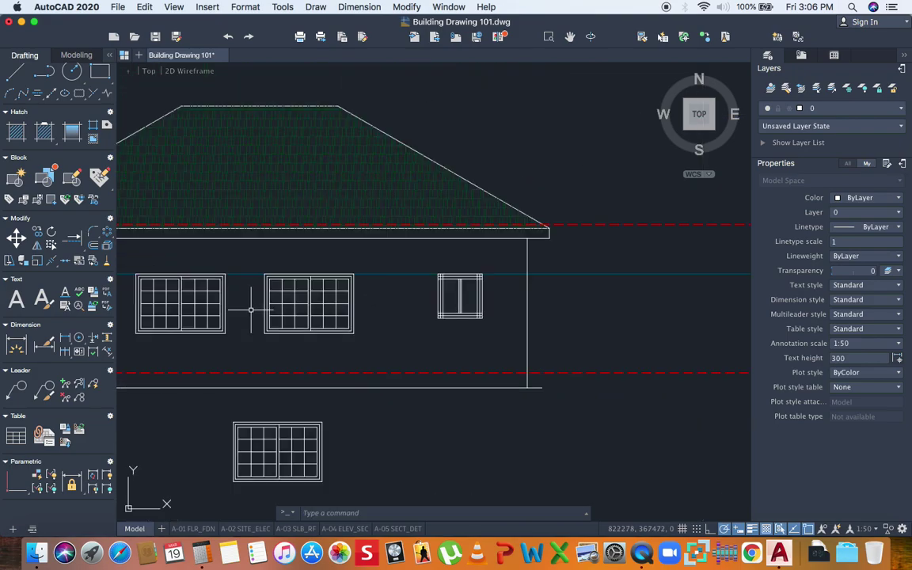
pyautogui.scroll(-4, 363, 357)
pyautogui.scroll(4, 485, 309)
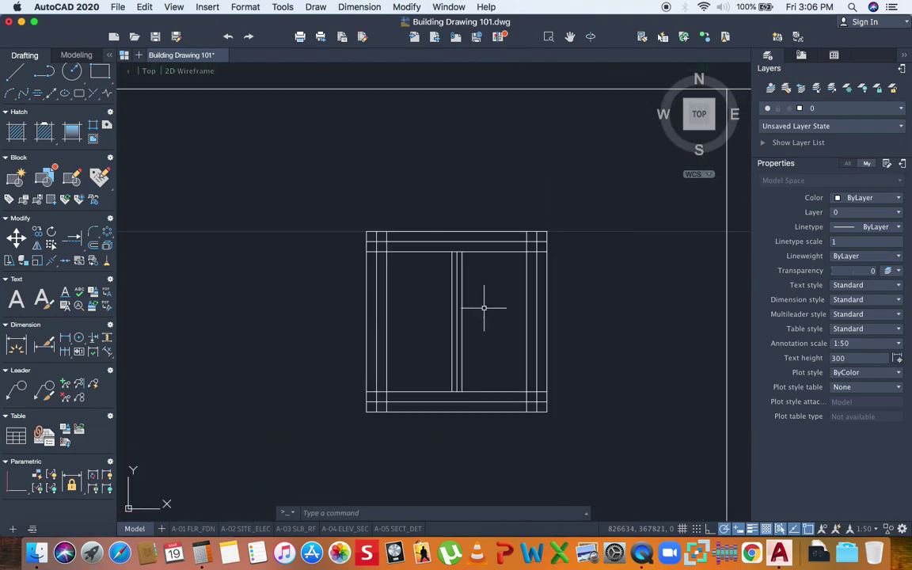
pyautogui.click(386, 260)
pyautogui.click(420, 252)
pyautogui.press('Return')
pyautogui.click(448, 253)
pyautogui.click(452, 258)
pyautogui.press('Return')
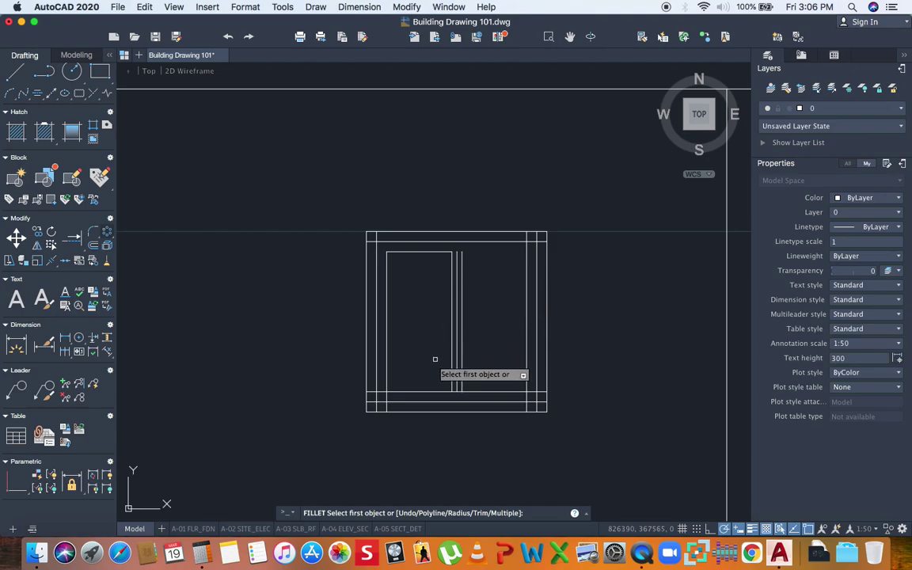
# Fillet the four corners of the small window's middle frame rectangle into clean right angles
pyautogui.click(376, 251)
pyautogui.click(390, 242)
pyautogui.press('Return')
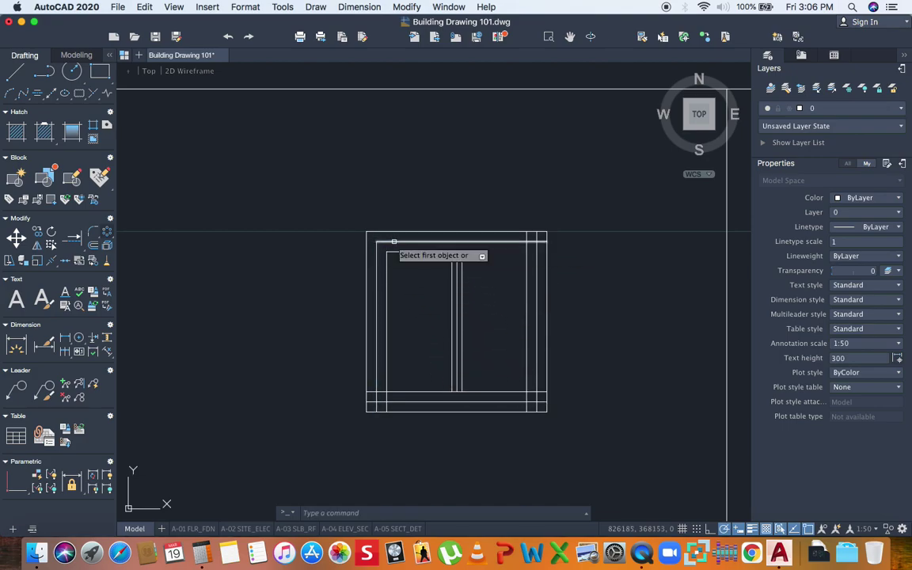
pyautogui.click(405, 242)
pyautogui.click(536, 258)
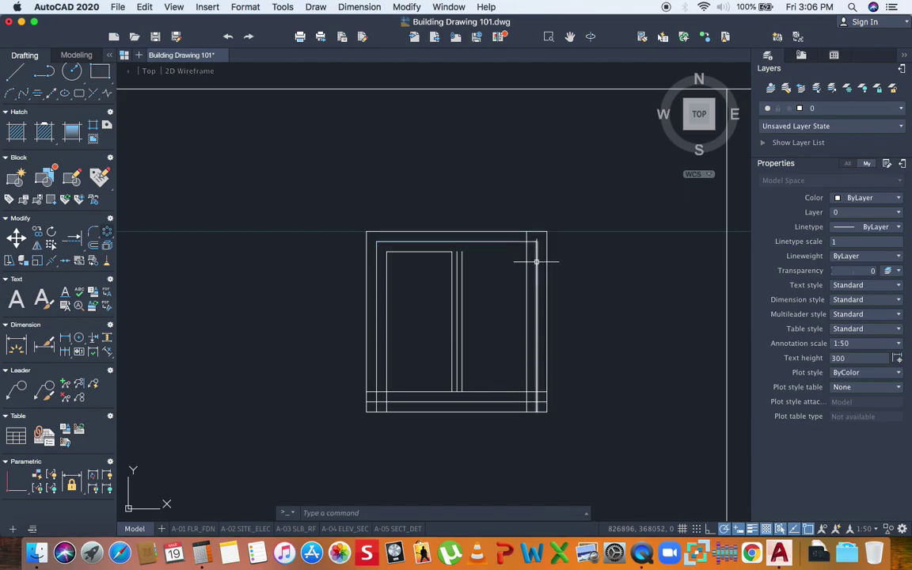
pyautogui.press('Return')
pyautogui.click(536, 405)
pyautogui.click(487, 402)
pyautogui.press('Return')
pyautogui.click(390, 403)
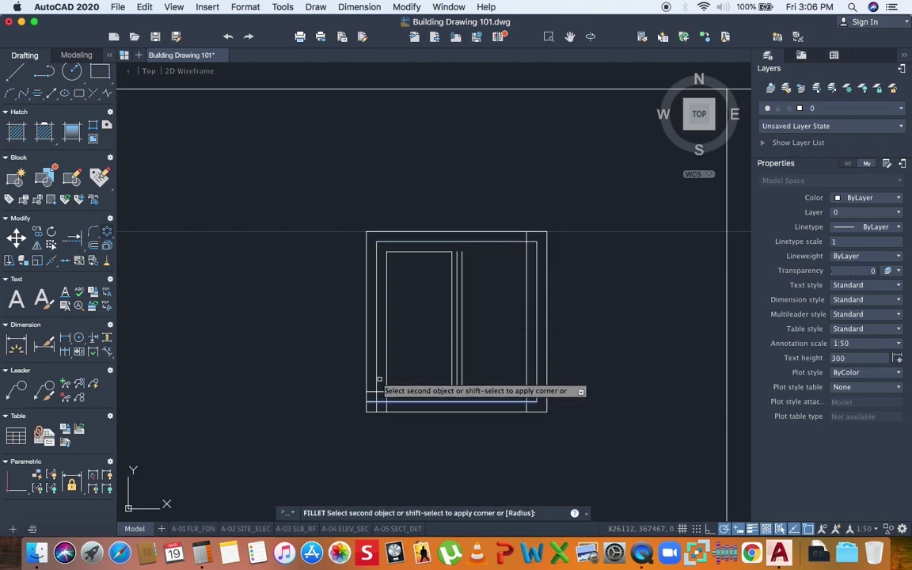
pyautogui.click(376, 373)
# Fillet the lower-left corner of the small window's left pane and close the right pane along its top edge
pyautogui.press('Return')
pyautogui.click(386, 381)
pyautogui.click(467, 392)
pyautogui.scroll(2, 472, 404)
pyautogui.press('Return')
pyautogui.click(455, 163)
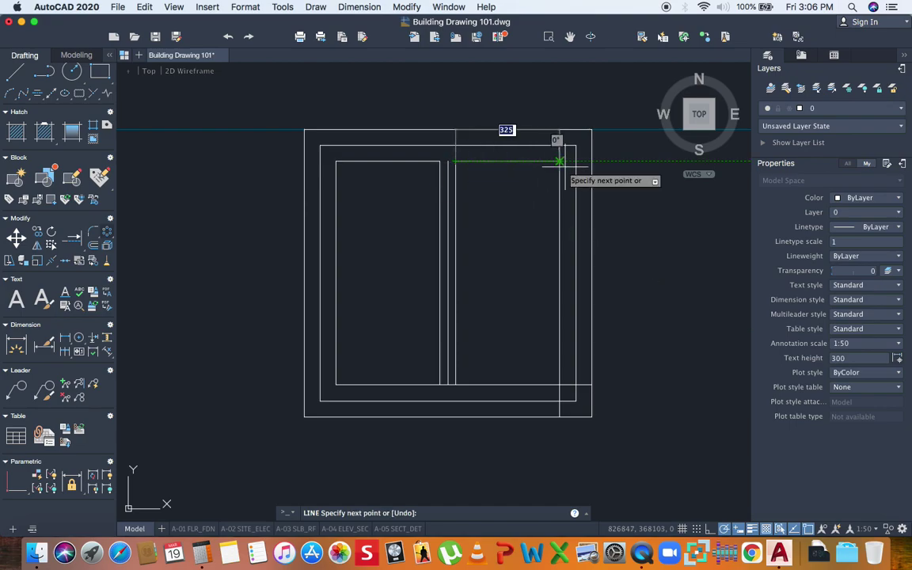
# Stretch the small window's right mullion line to the middle frame's bottom and top lines, and delete the original centre line
pyautogui.click(456, 384)
pyautogui.click(456, 401)
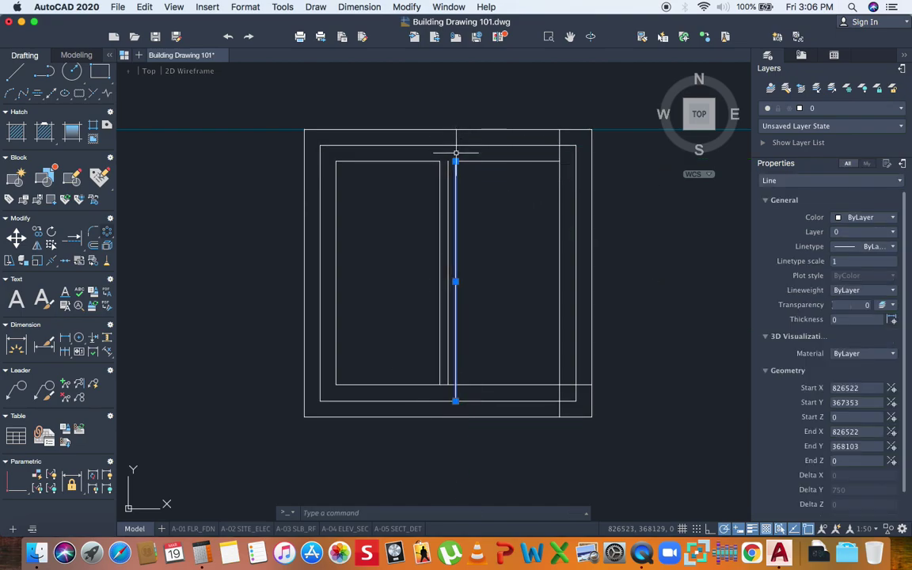
pyautogui.click(455, 161)
pyautogui.click(456, 146)
pyautogui.press('Escape')
pyautogui.click(447, 217)
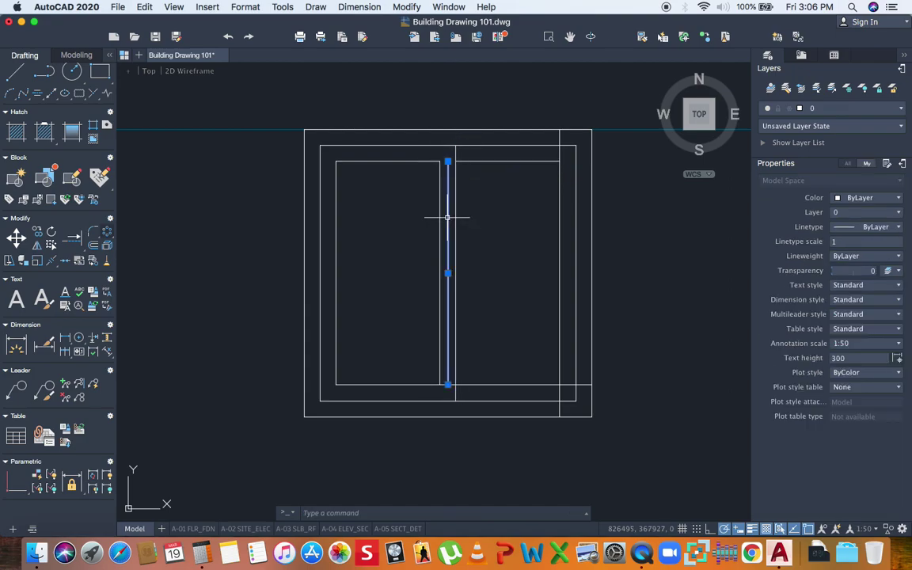
pyautogui.press('Delete')
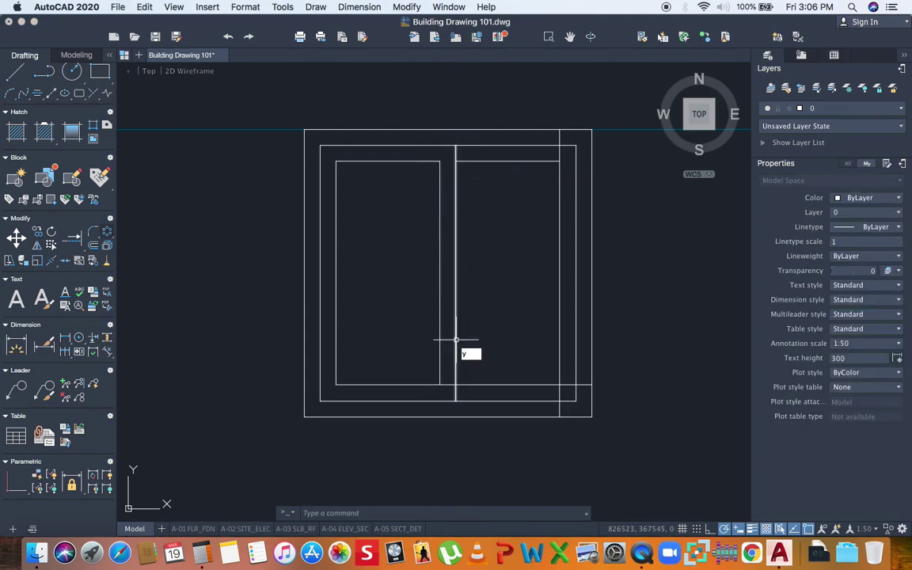
# Trim the excess line ends around the small window's right pane and between the two panes
pyautogui.click(480, 320)
pyautogui.press('Return')
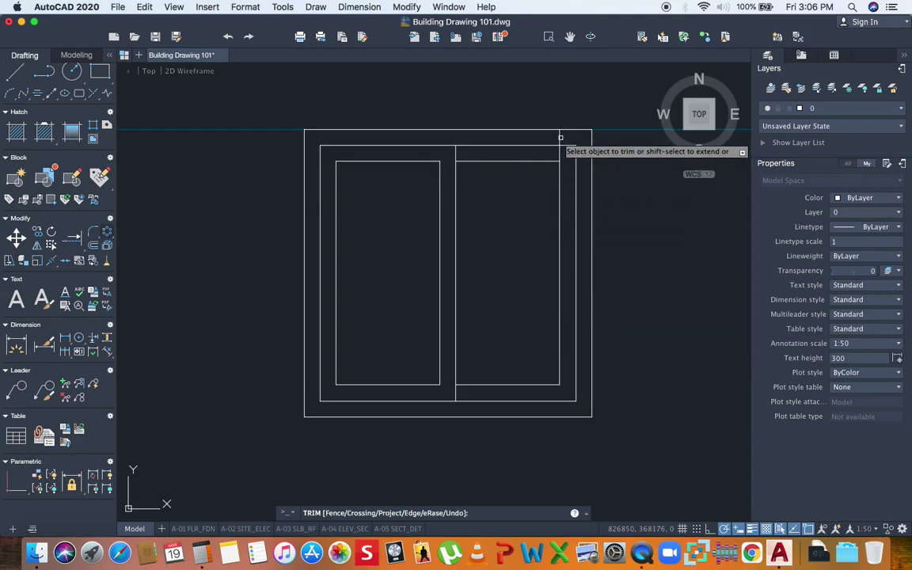
pyautogui.press('Escape')
# Draw a vertical glazing line through the middle of each of the small window's two panes
pyautogui.write('l')
pyautogui.press('Return')
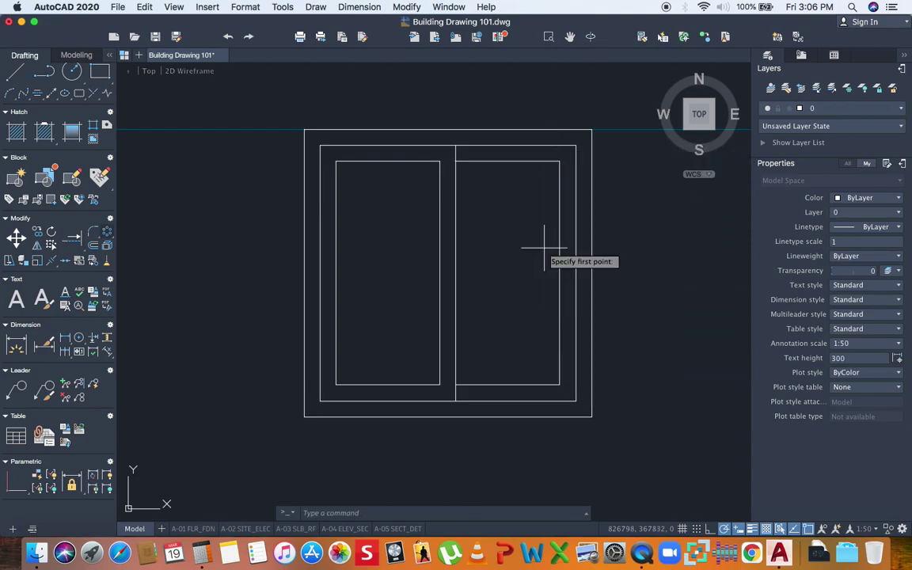
pyautogui.click(507, 162)
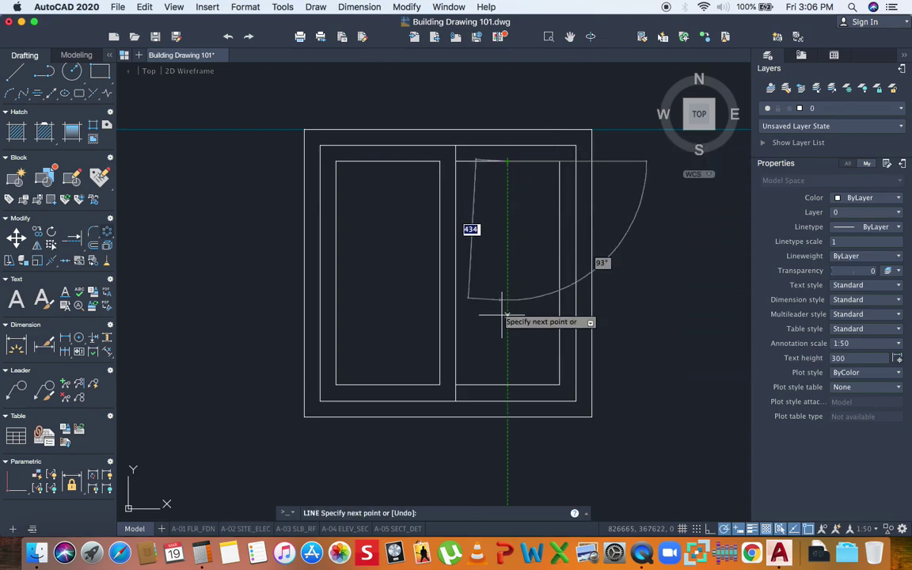
pyautogui.click(508, 386)
pyautogui.press('Return')
pyautogui.click(387, 384)
pyautogui.click(388, 162)
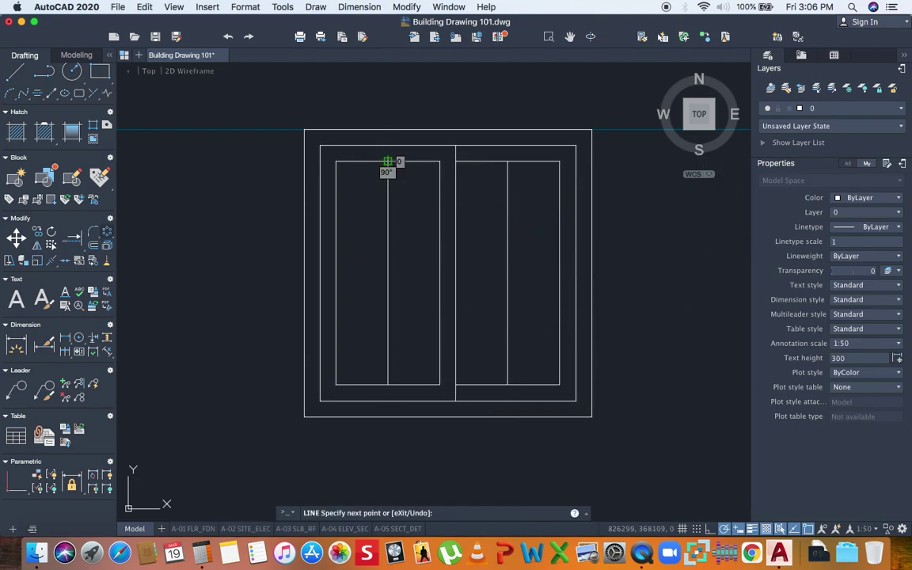
# Offset the left pane's top edge downward three times at a quarter of the pane's height to form four equal rows
pyautogui.click(439, 161)
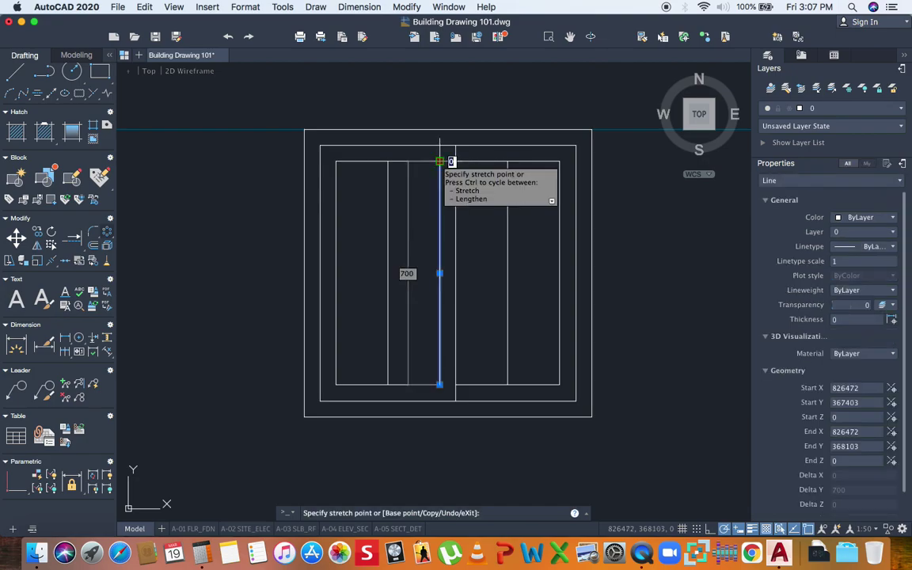
pyautogui.press('Escape')
pyautogui.press('Escape')
pyautogui.press('Escape')
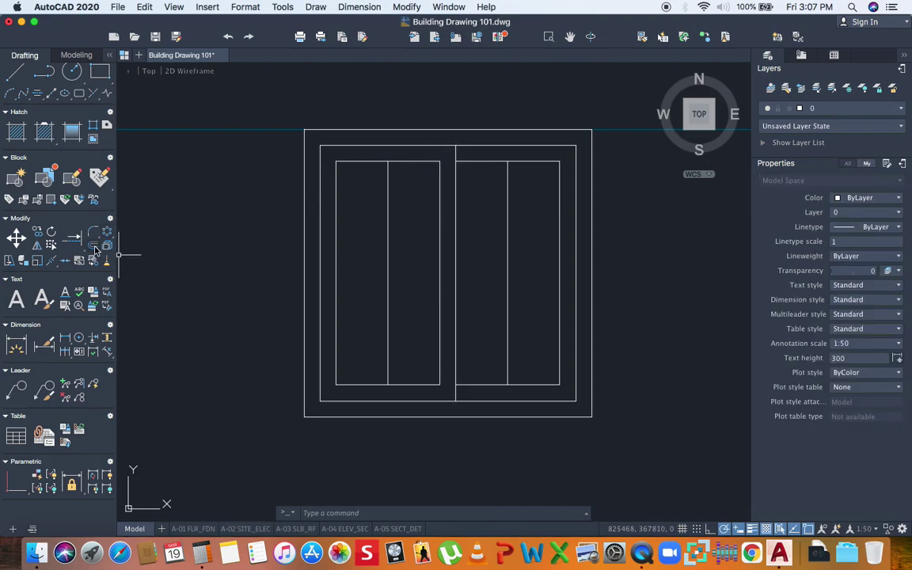
pyautogui.click(94, 246)
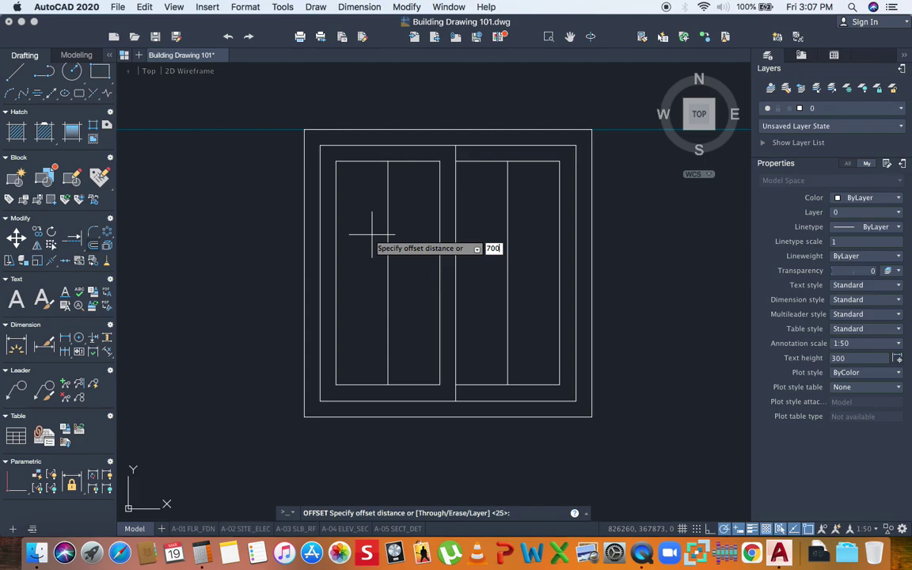
pyautogui.press('Return')
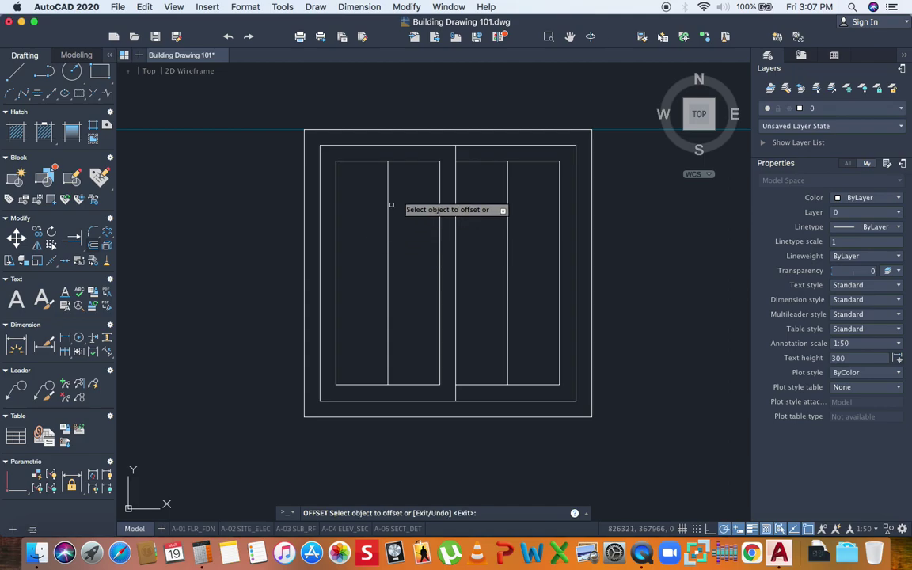
pyautogui.click(414, 161)
pyautogui.click(411, 204)
pyautogui.click(413, 216)
pyautogui.click(416, 265)
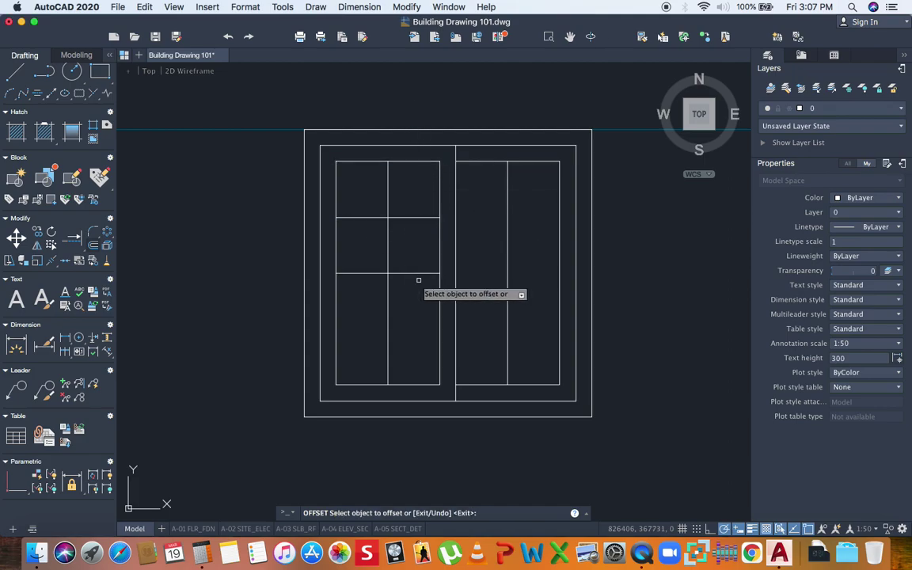
pyautogui.click(419, 273)
pyautogui.click(418, 307)
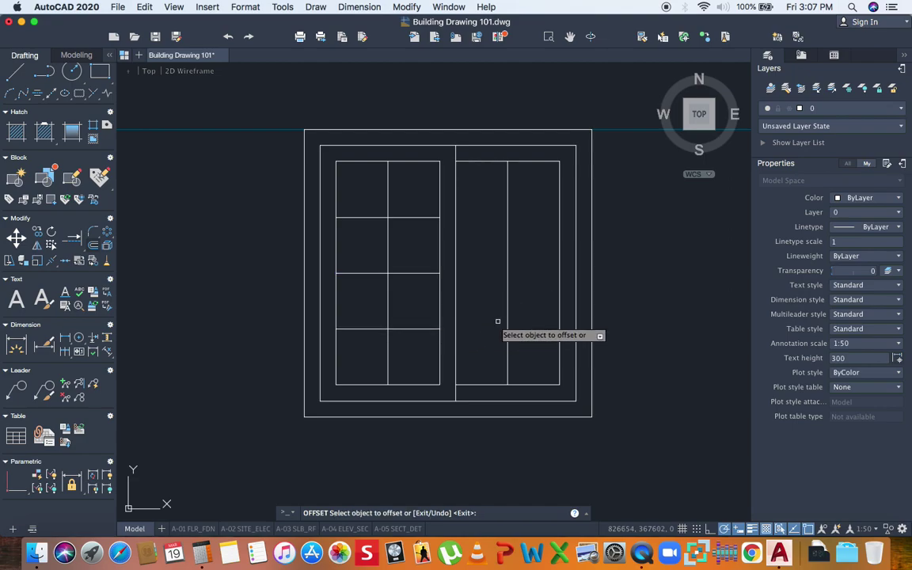
# Offset the right pane's top edge downward three times at the same distance to form matching rows
pyautogui.click(490, 161)
pyautogui.click(486, 209)
pyautogui.click(482, 218)
pyautogui.click(482, 281)
pyautogui.click(480, 273)
pyautogui.click(478, 322)
# Delete the spare wide window lying below the side elevation
pyautogui.scroll(-5, 478, 322)
pyautogui.scroll(-4, 482, 325)
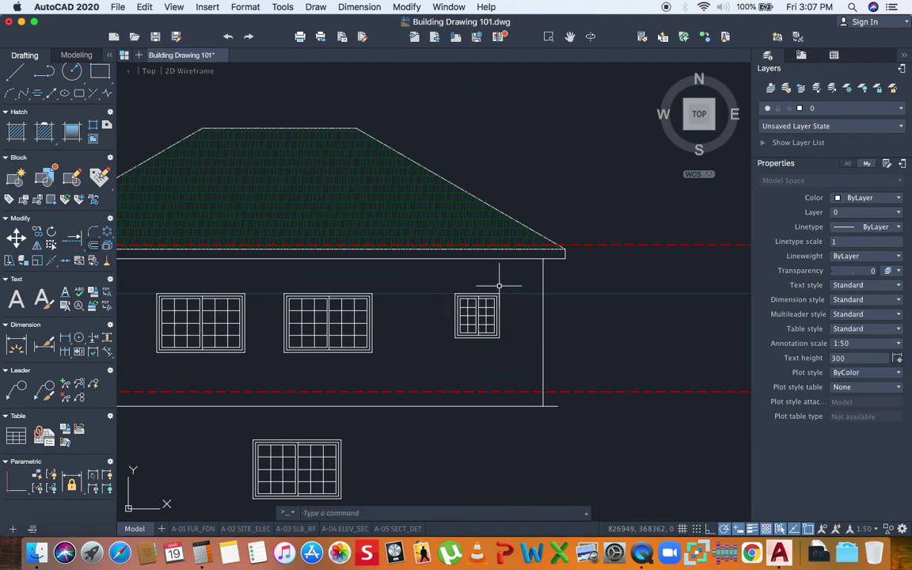
pyautogui.scroll(-3, 497, 350)
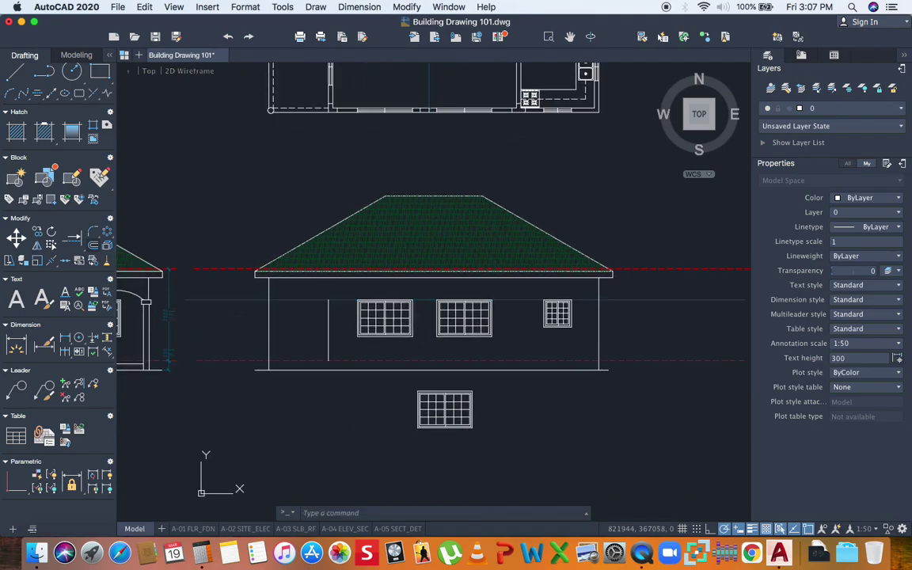
pyautogui.scroll(-3, 336, 319)
pyautogui.scroll(4, 348, 316)
pyautogui.scroll(-3, 404, 363)
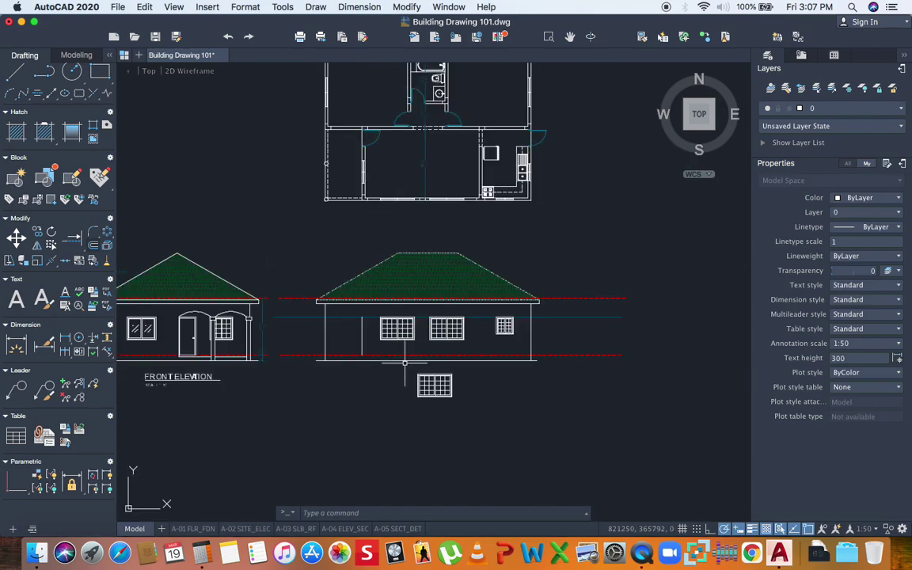
pyautogui.click(433, 385)
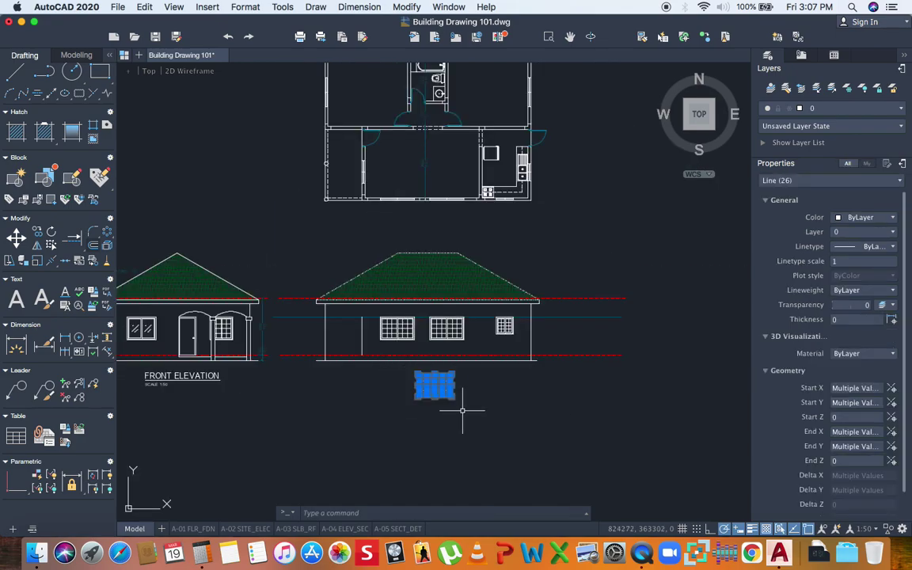
pyautogui.press('Delete')
# Copy the FRONT ELEVATION title horizontally, about 13,200 across, to beneath the side elevation
pyautogui.write('o')
pyautogui.press('Return')
pyautogui.click(196, 396)
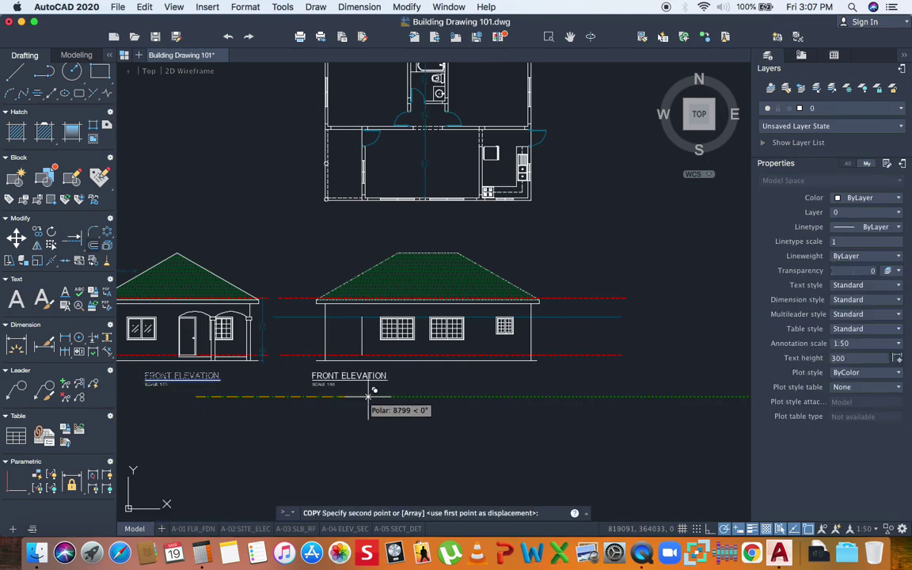
pyautogui.click(447, 400)
pyautogui.press('Escape')
# Change the copied title's text to RIGHT ELEVATION
pyautogui.scroll(5, 401, 382)
pyautogui.doubleClick(372, 362)
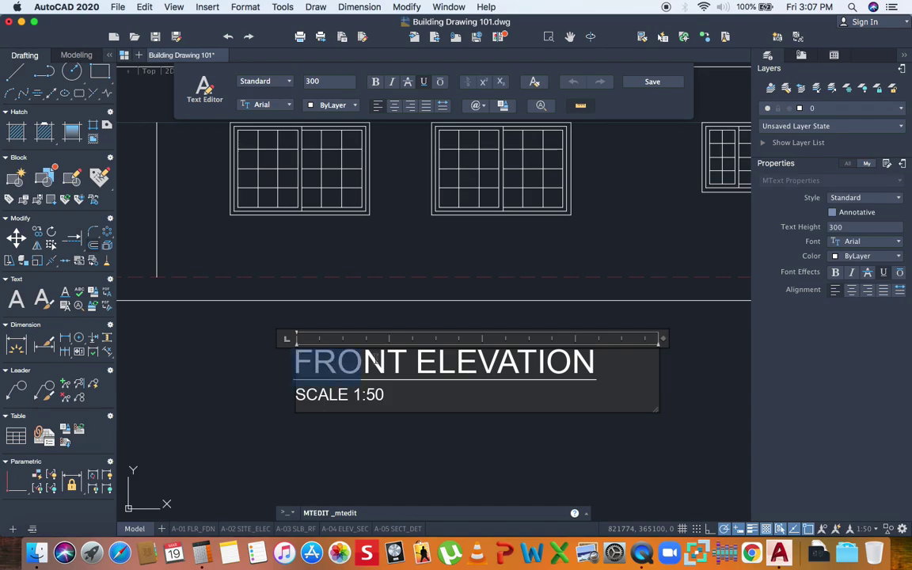
pyautogui.write('RIGHT')
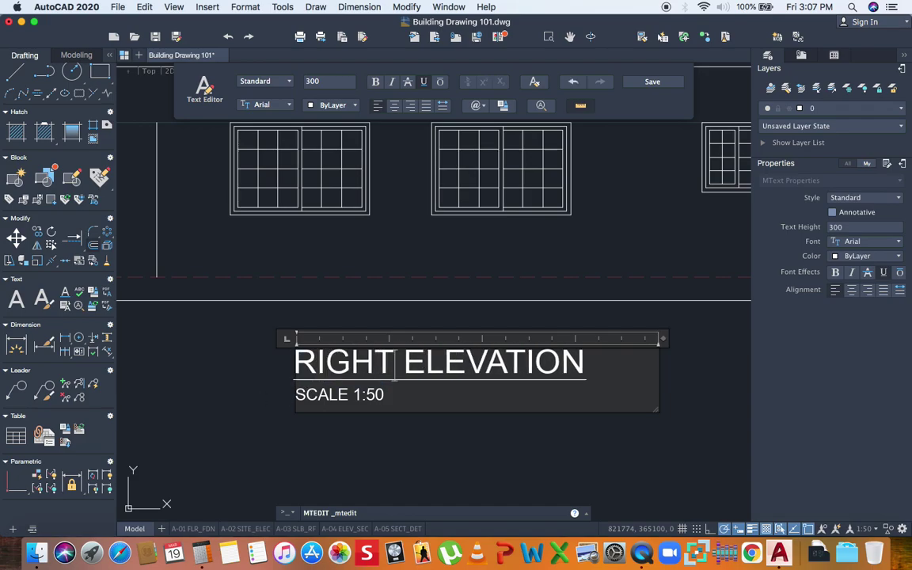
pyautogui.click(407, 325)
# Look over the floor plans, roof plans and both elevations across the drawing
pyautogui.scroll(-6, 372, 301)
pyautogui.scroll(-2, 350, 283)
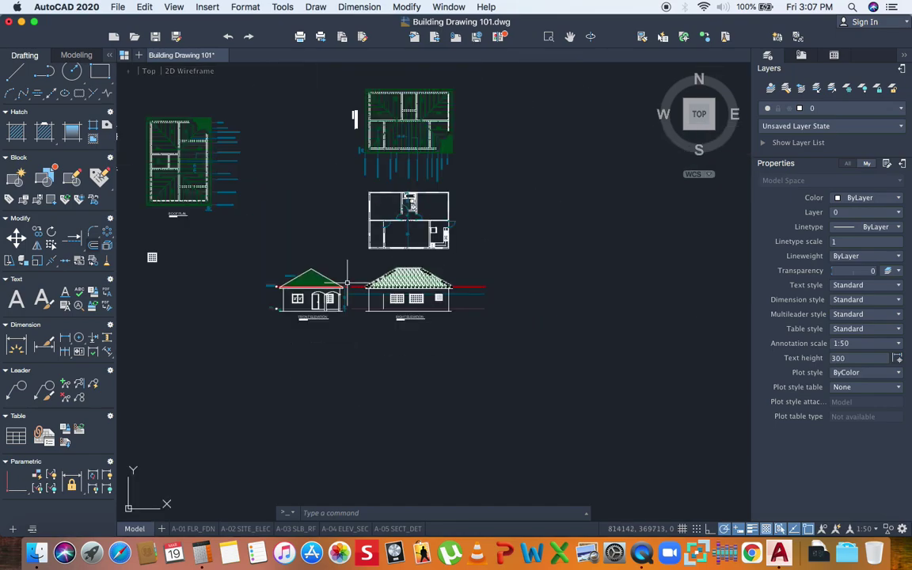
pyautogui.scroll(5, 387, 296)
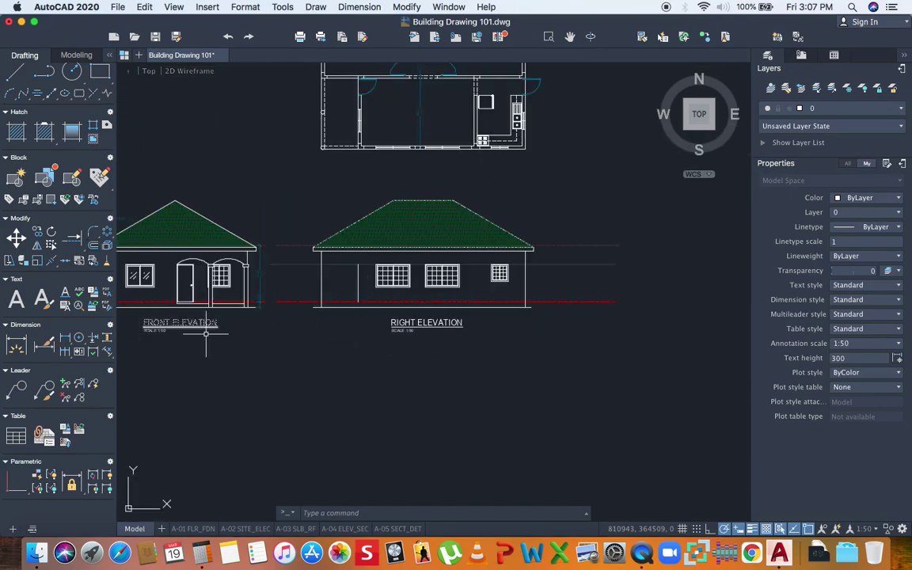
pyautogui.scroll(-6, 237, 317)
pyautogui.moveTo(252, 256); pyautogui.dragTo(429, 259, button='middle')
pyautogui.scroll(-4, 365, 258)
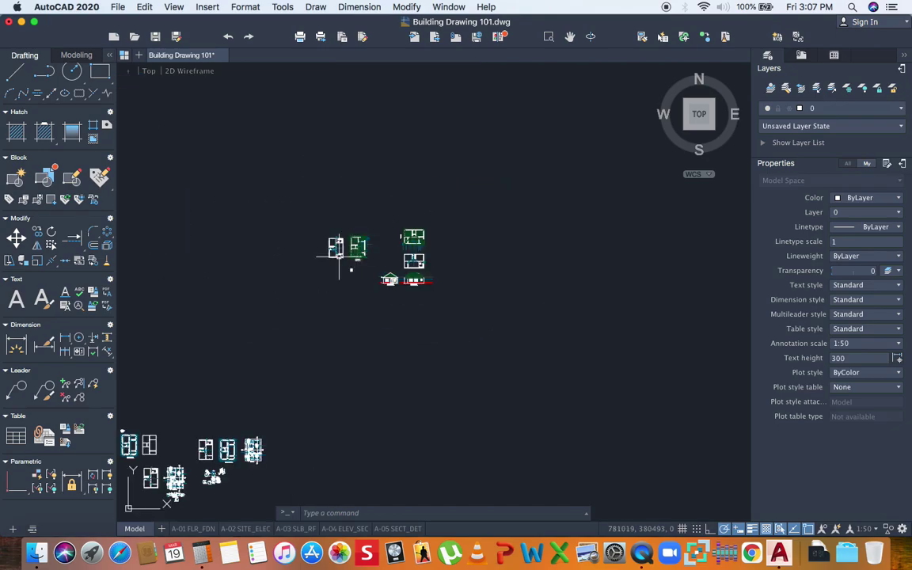
pyautogui.moveTo(294, 310); pyautogui.dragTo(400, 249, button='middle')
pyautogui.scroll(6, 444, 237)
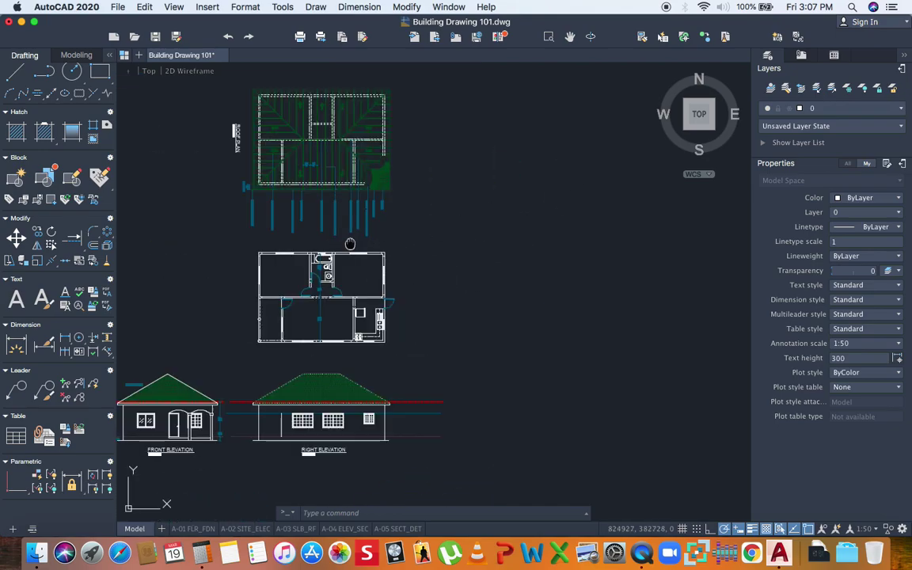
pyautogui.moveTo(338, 220); pyautogui.dragTo(561, 218, button='middle')
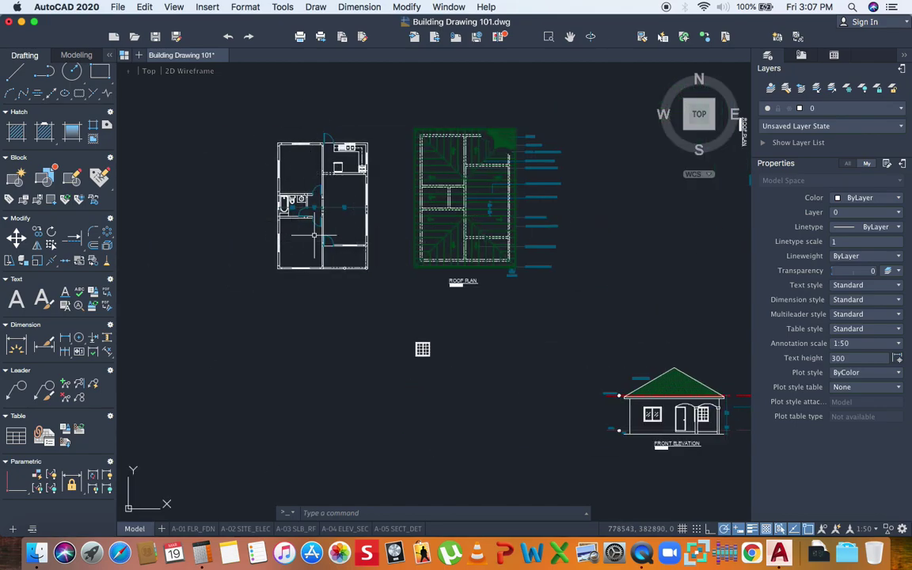
pyautogui.scroll(-3, 520, 316)
pyautogui.scroll(8, 496, 325)
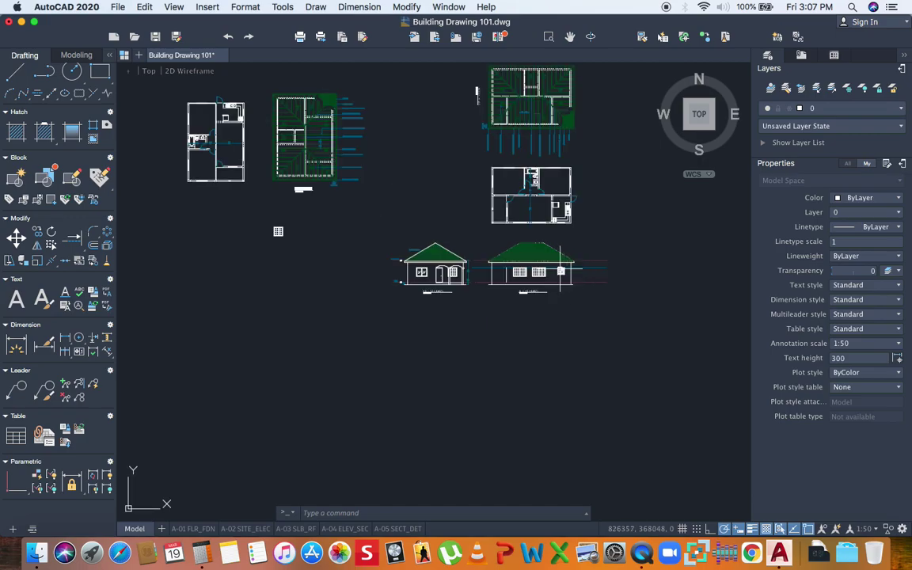
# Stretch the lower end of the right elevation's vertical porch wall line downward by 100
pyautogui.scroll(5, 497, 324)
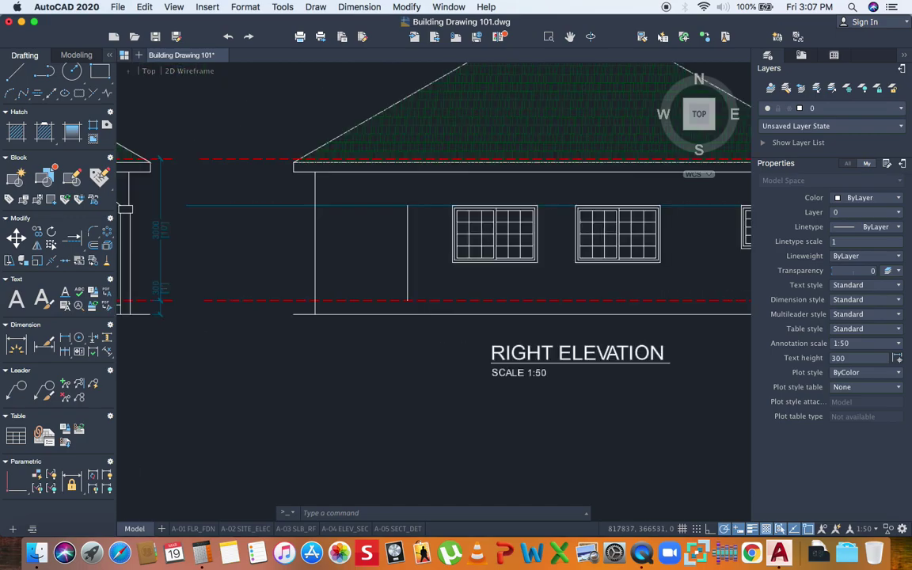
pyautogui.click(496, 301)
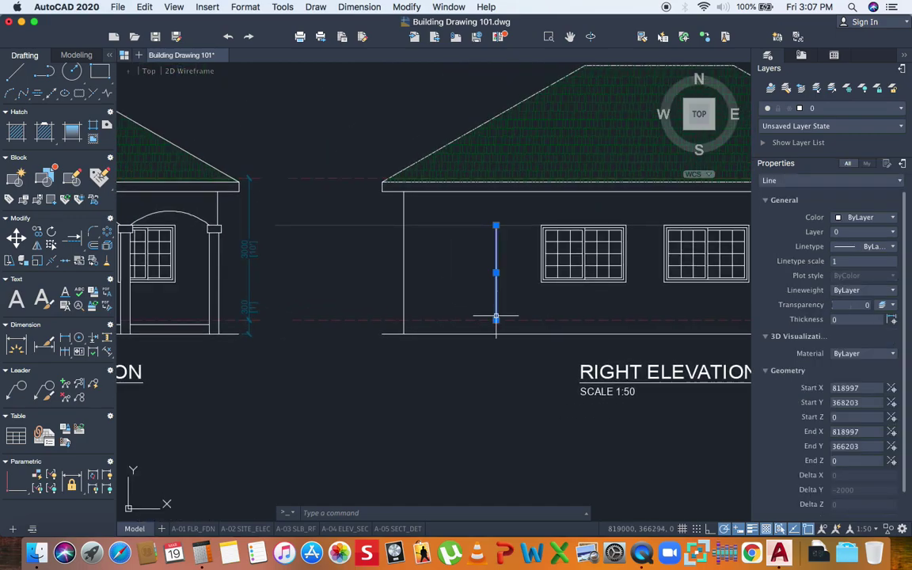
pyautogui.scroll(4, 495, 316)
pyautogui.click(496, 311)
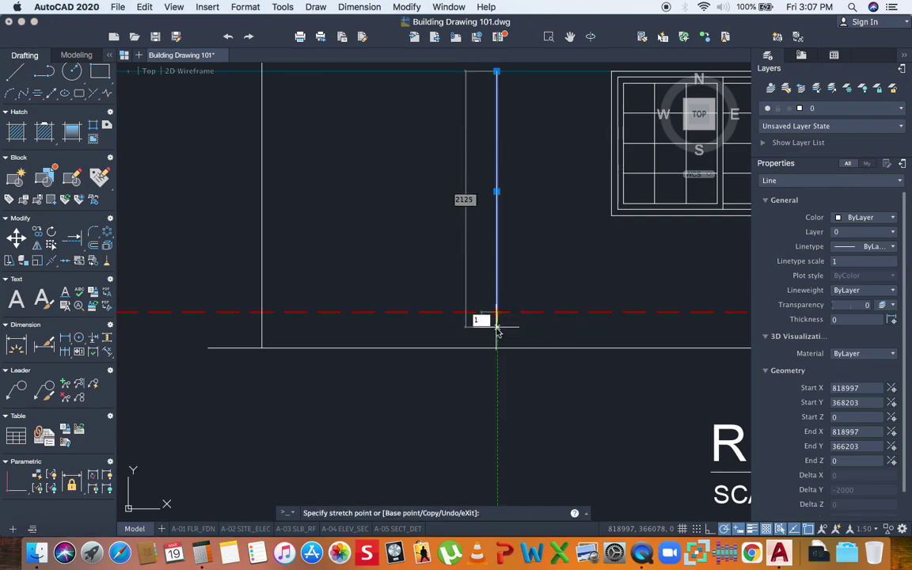
pyautogui.press('Return')
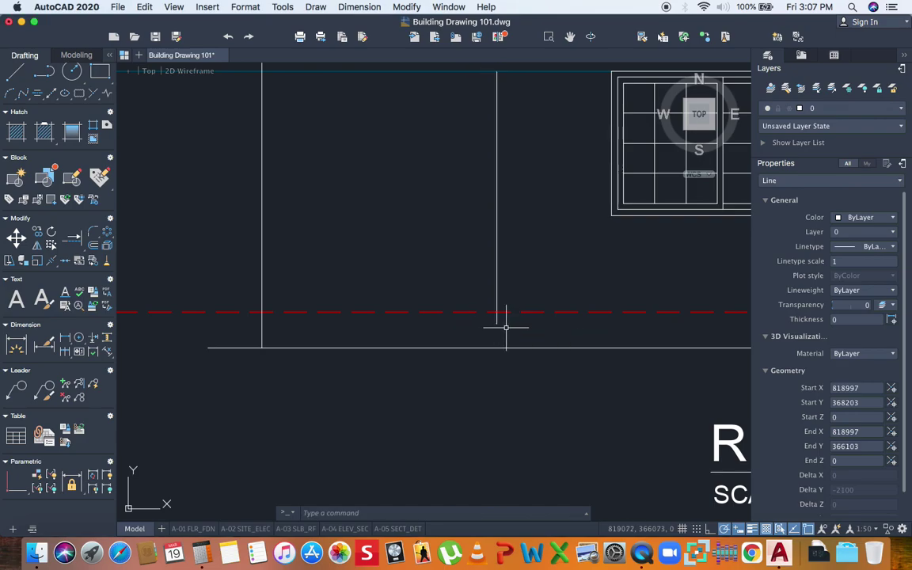
pyautogui.press('Escape')
# Draw the horizontal porch floor line from the outer wall line to the lower end of the porch wall line on the right elevation
pyautogui.write('l')
pyautogui.press('Return')
pyautogui.scroll(-3, 506, 327)
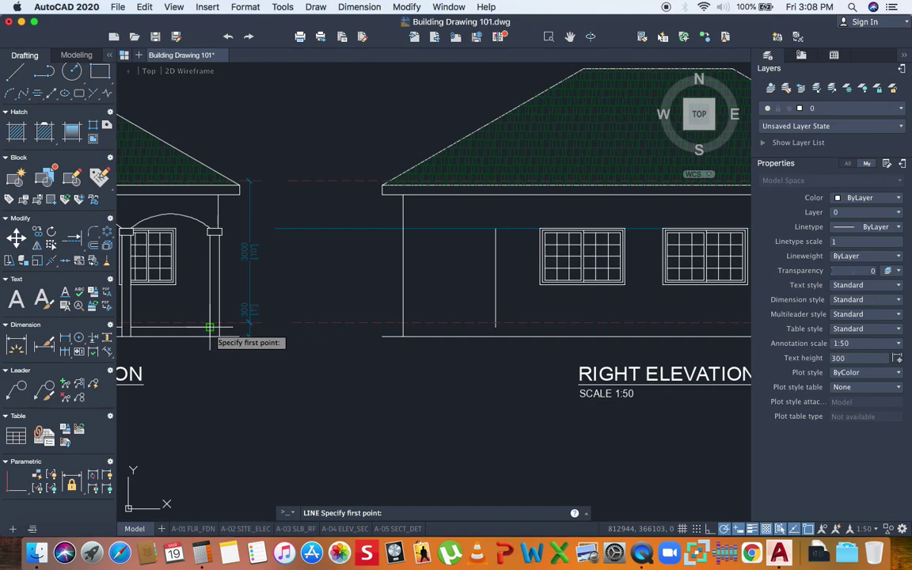
pyautogui.click(403, 326)
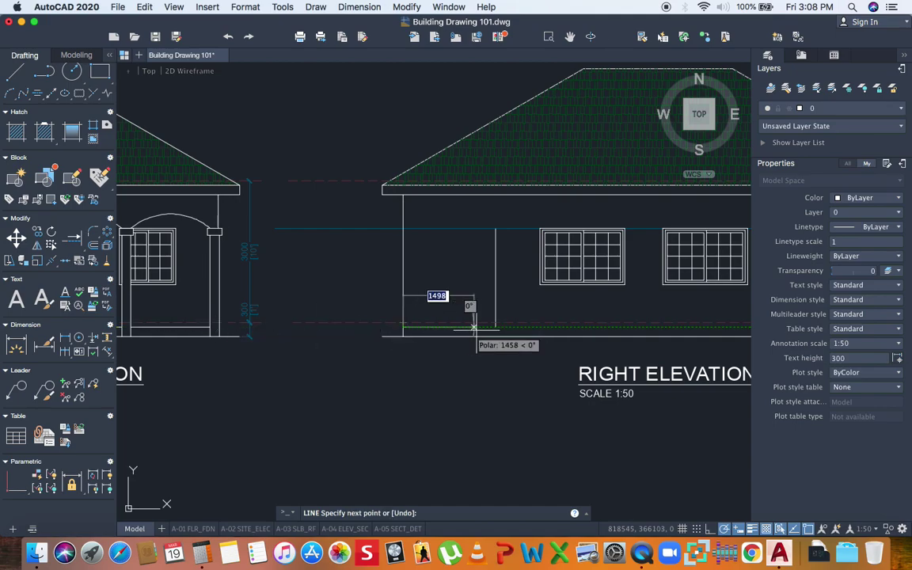
pyautogui.click(496, 327)
pyautogui.press('Escape')
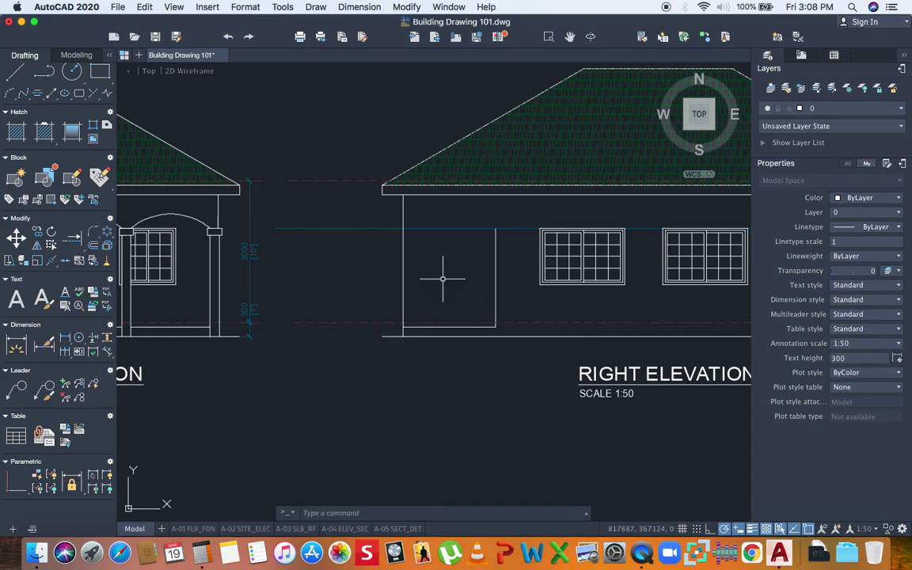
# Trim away the outer wall line between the lintel-height guide line and the porch floor line
pyautogui.moveTo(442, 279); pyautogui.dragTo(442, 282, button='middle')
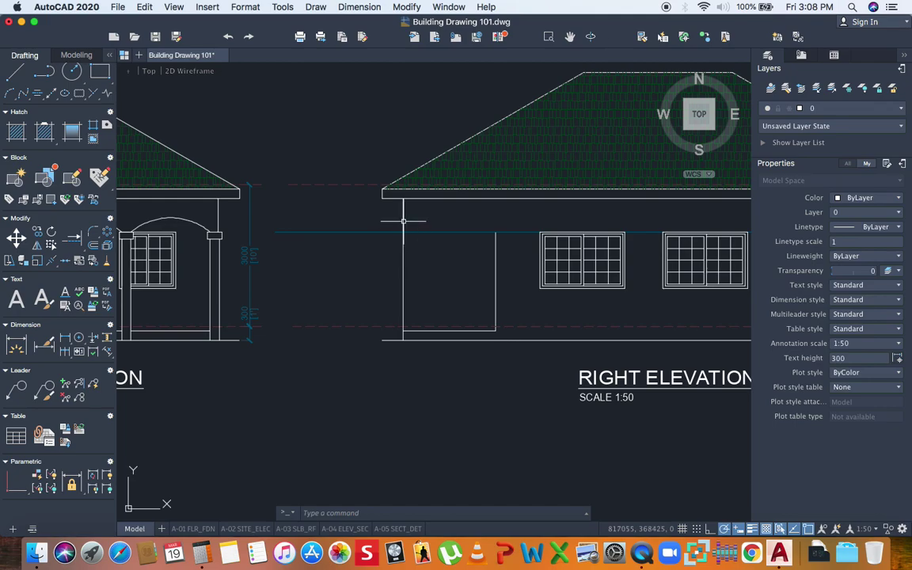
pyautogui.scroll(2, 403, 222)
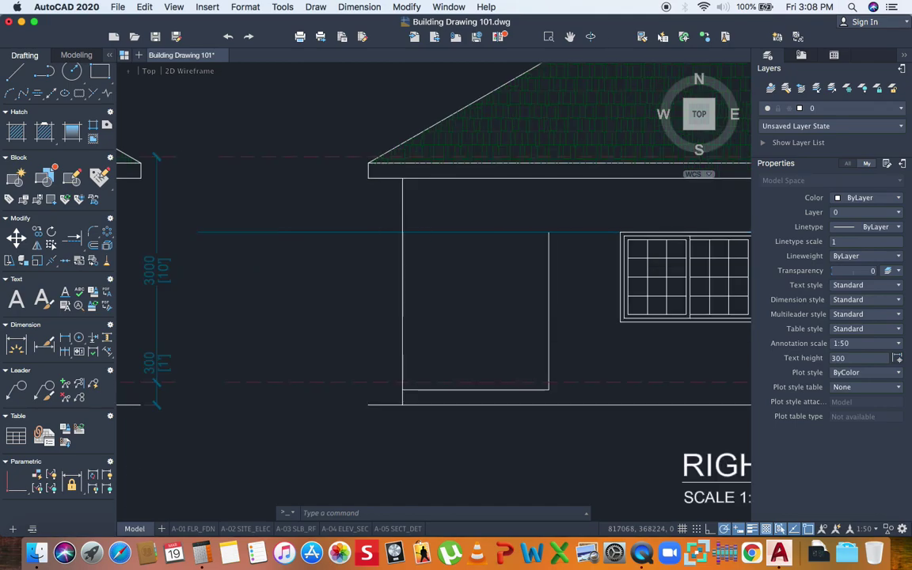
pyautogui.write('tr')
pyautogui.press('Return')
pyautogui.click(418, 283)
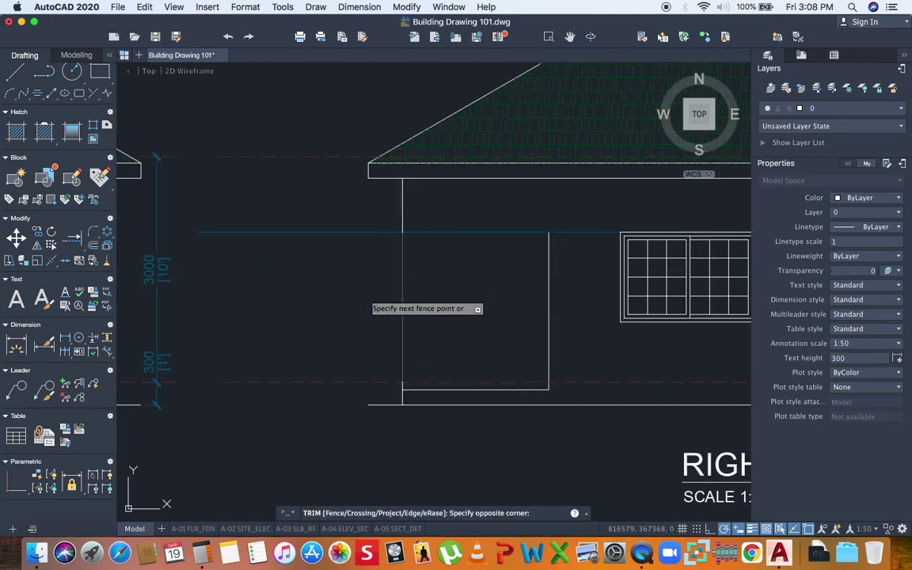
pyautogui.click(366, 294)
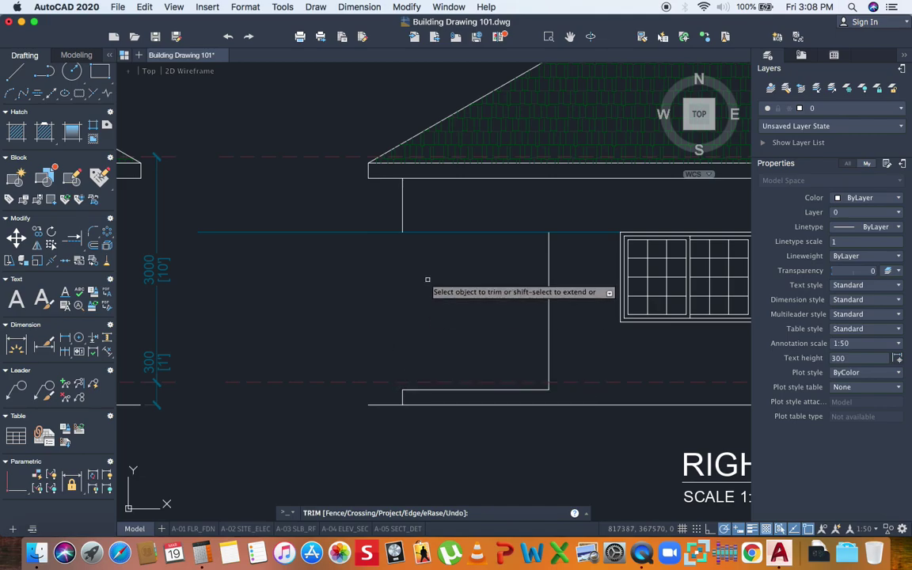
pyautogui.press('Escape')
# Project a vertical line from the centre of the floor plan's corner porch column down to the right elevation's lintel-height guide line
pyautogui.moveTo(431, 268); pyautogui.dragTo(423, 281, button='middle')
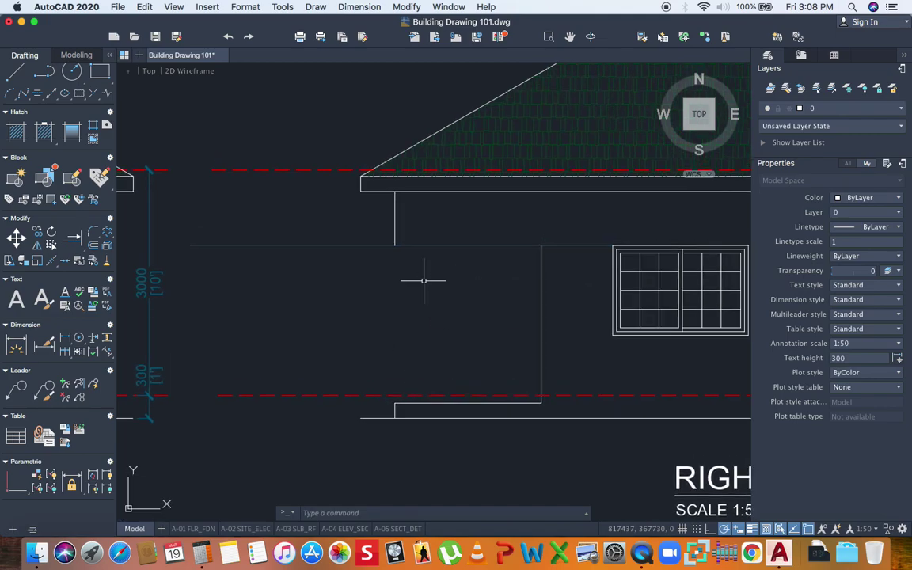
pyautogui.scroll(-5, 346, 281)
pyautogui.scroll(5, 301, 277)
pyautogui.scroll(-2, 300, 276)
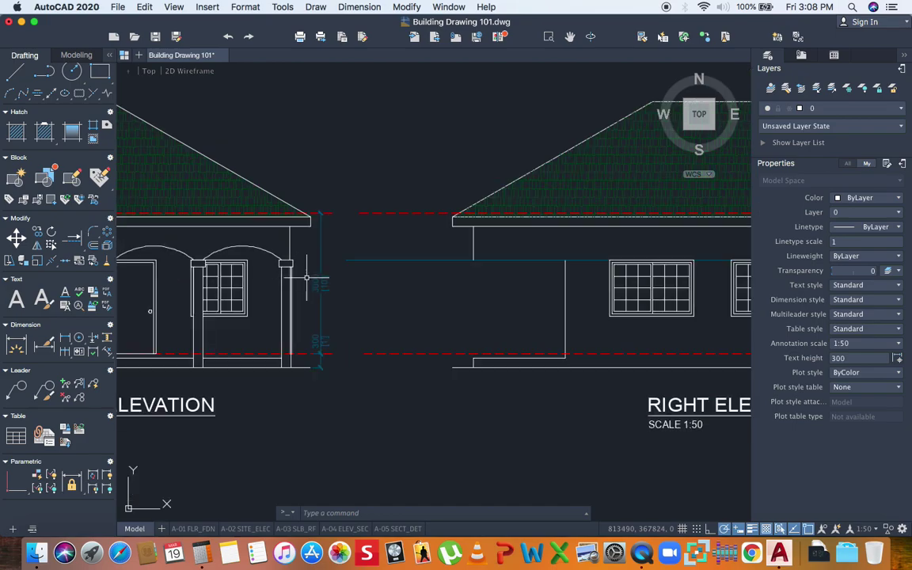
pyautogui.scroll(-3, 480, 280)
pyautogui.scroll(3, 487, 210)
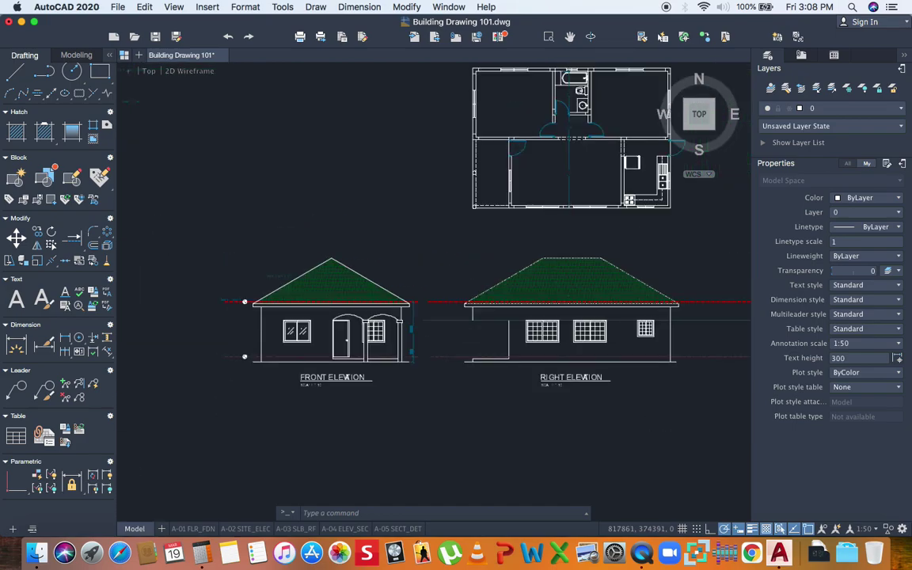
pyautogui.scroll(3, 467, 208)
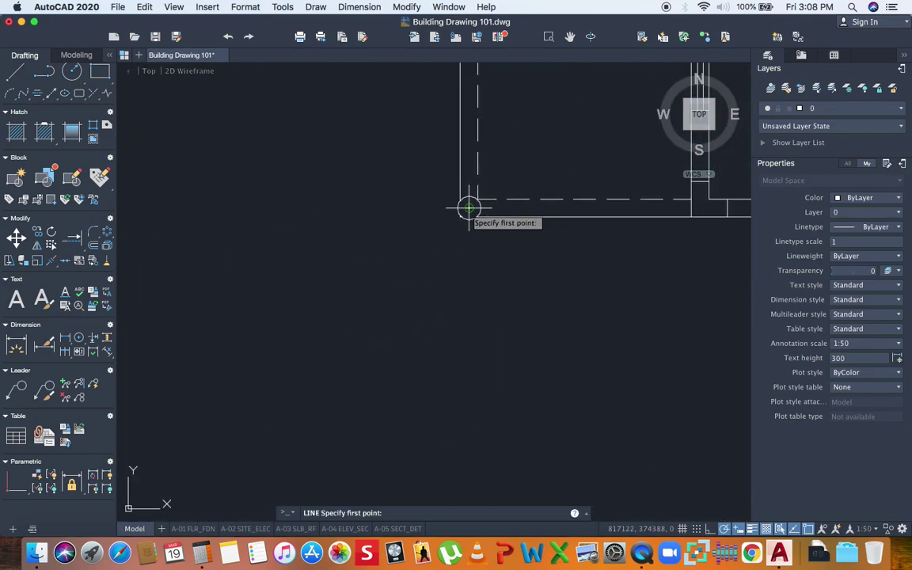
pyautogui.click(468, 207)
pyautogui.scroll(-5, 468, 209)
pyautogui.moveTo(474, 462); pyautogui.dragTo(468, 312, button='middle')
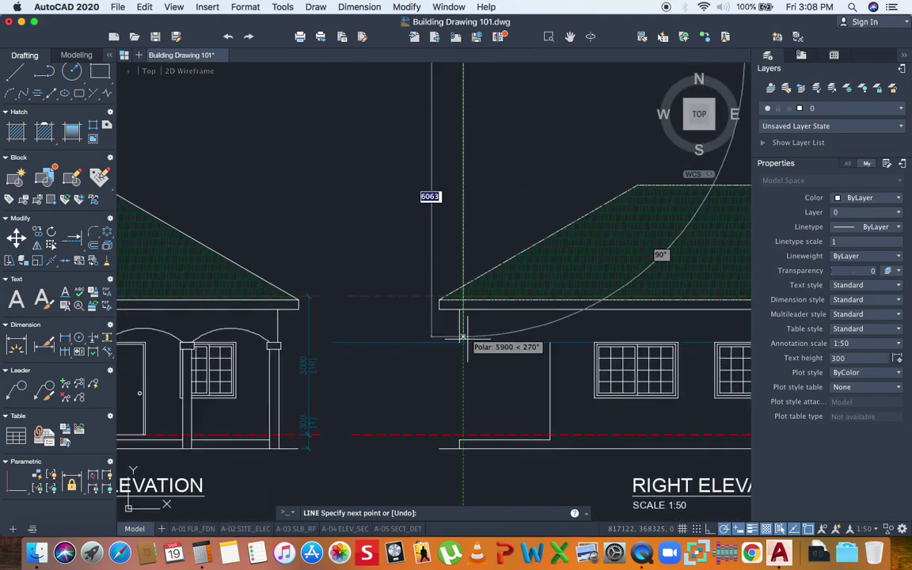
pyautogui.click(463, 340)
pyautogui.press('Escape')
# Copy the front elevation's outer porch column and capital to the right elevation, centring the capital's top on the projected column line
pyautogui.scroll(2, 249, 354)
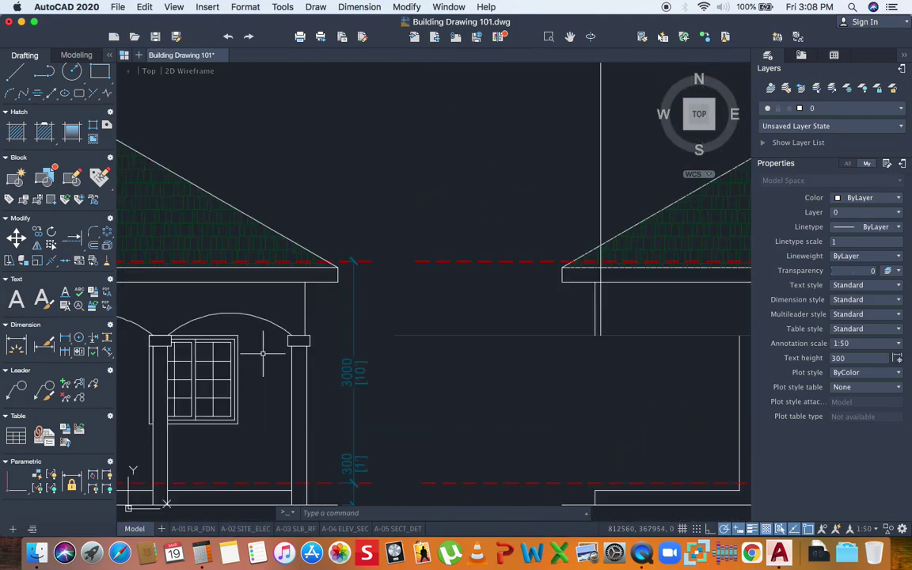
pyautogui.scroll(2, 249, 354)
pyautogui.click(299, 321)
pyautogui.click(352, 372)
pyautogui.moveTo(352, 377); pyautogui.dragTo(356, 247, button='middle')
pyautogui.click(356, 248)
pyautogui.click(46, 238)
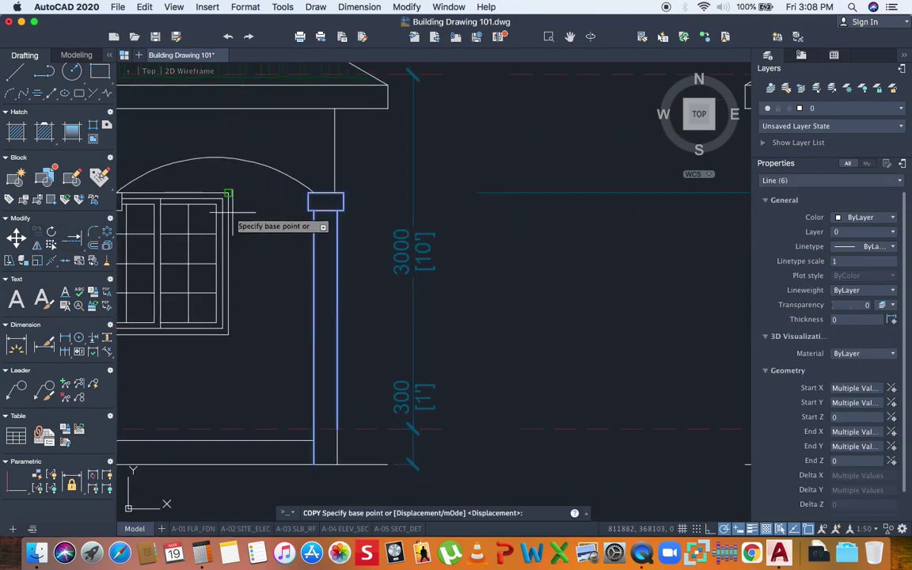
pyautogui.click(321, 191)
pyautogui.scroll(-2, 356, 202)
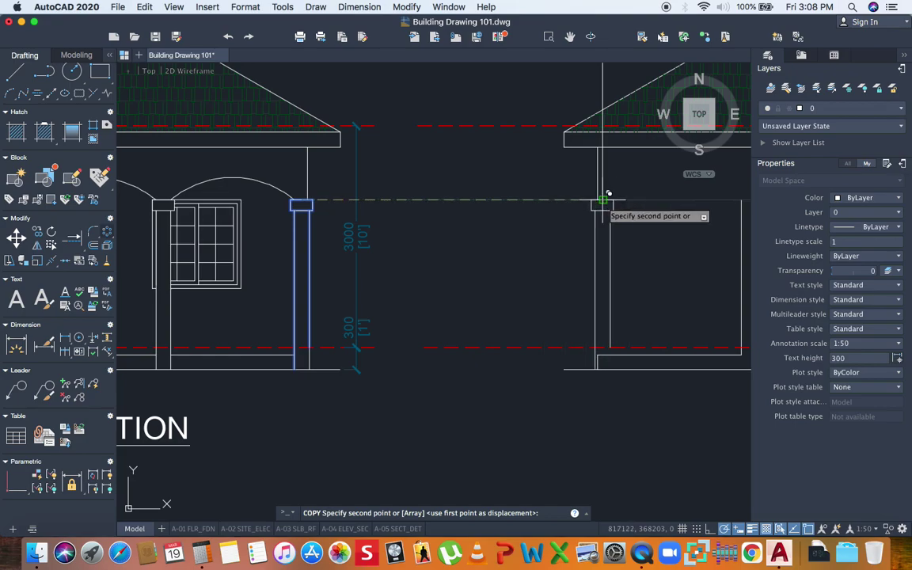
pyautogui.click(605, 199)
# Stretch the copied column's inner edge line down to the ground line
pyautogui.moveTo(580, 224); pyautogui.dragTo(443, 196, button='middle')
pyautogui.scroll(4, 465, 333)
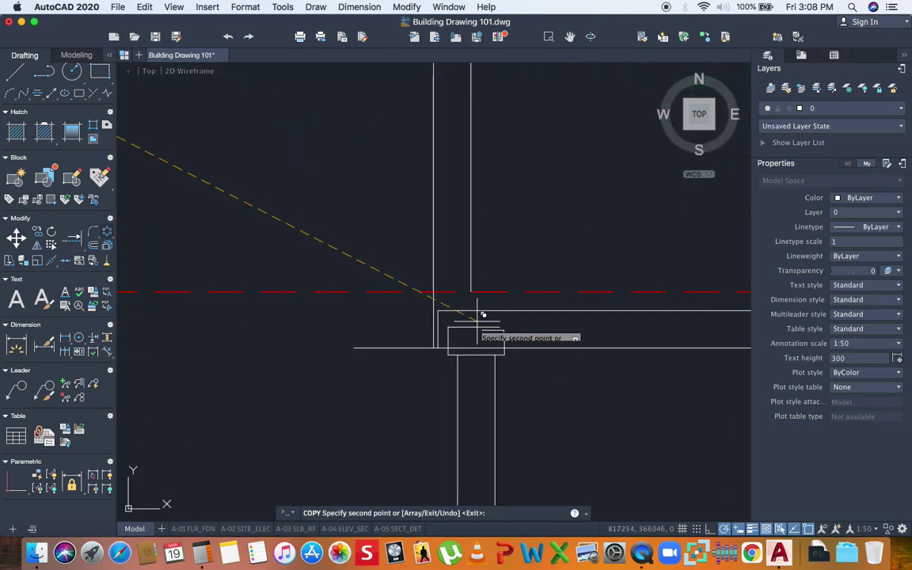
pyautogui.click(471, 284)
pyautogui.click(470, 292)
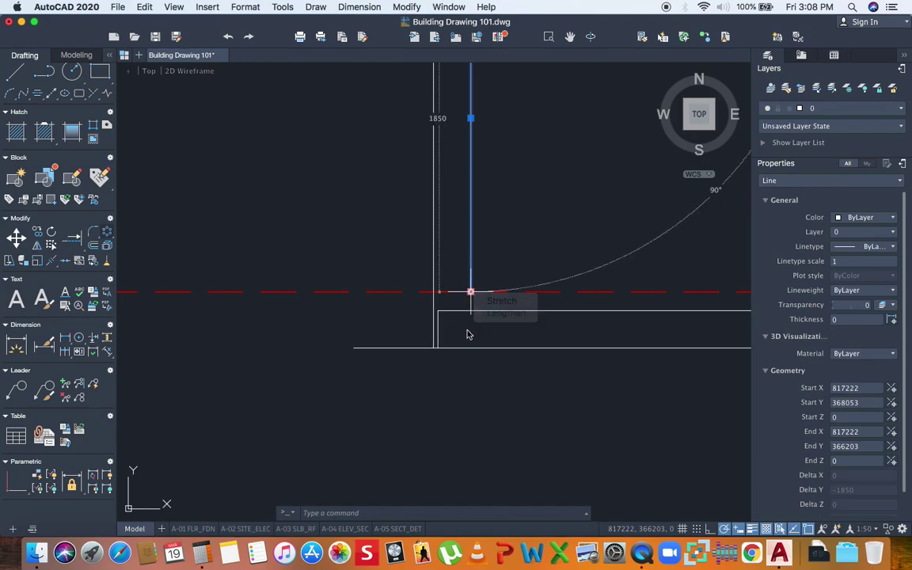
pyautogui.click(471, 347)
pyautogui.press('Escape')
# Trim the porch floor line inside the column base and delete the leftover short wall line there
pyautogui.write('tr')
pyautogui.press('Return')
pyautogui.press('Return')
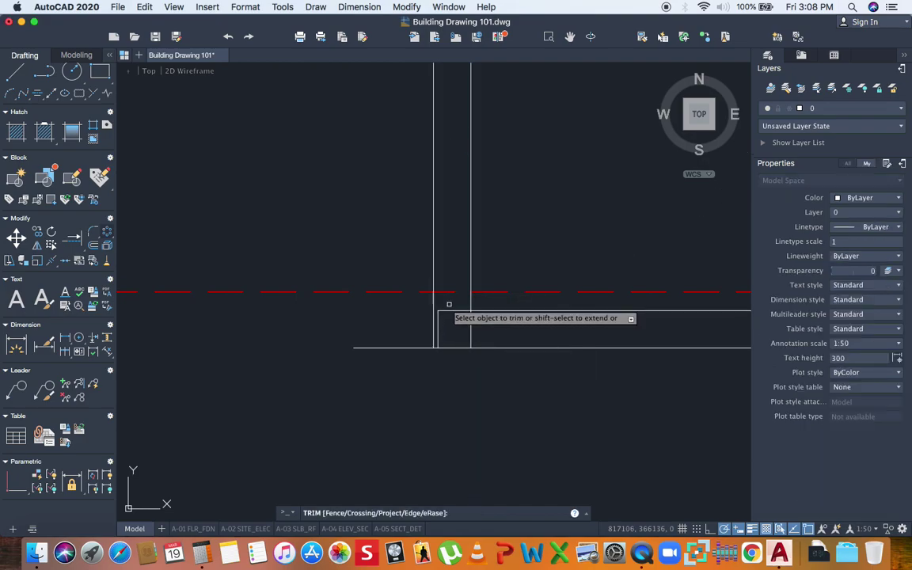
pyautogui.click(451, 304)
pyautogui.click(435, 324)
pyautogui.press('Return')
pyautogui.click(438, 324)
pyautogui.press('Delete')
# Delete the vertical line projected from the floor plan to the column capital
pyautogui.scroll(-4, 444, 363)
pyautogui.moveTo(432, 343); pyautogui.dragTo(500, 349, button='middle')
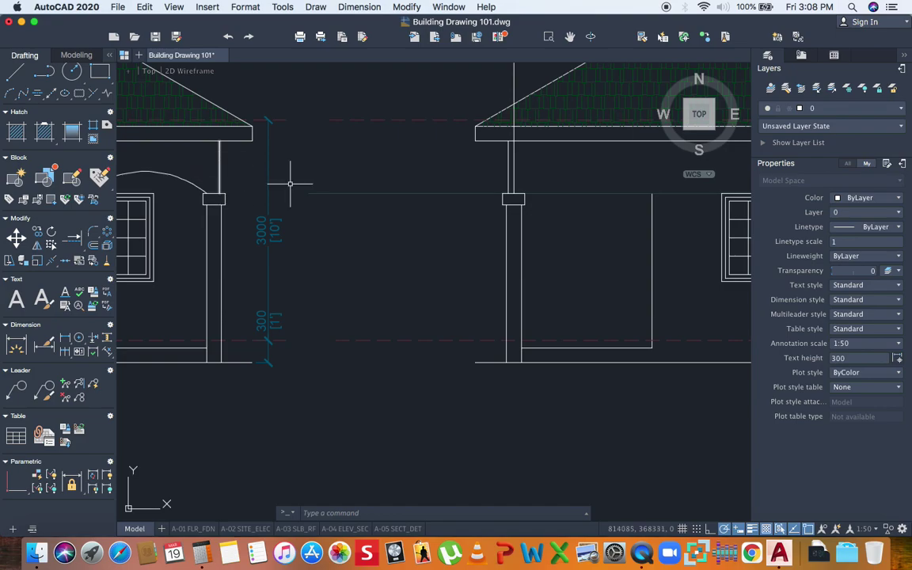
pyautogui.moveTo(370, 218); pyautogui.dragTo(307, 227, button='middle')
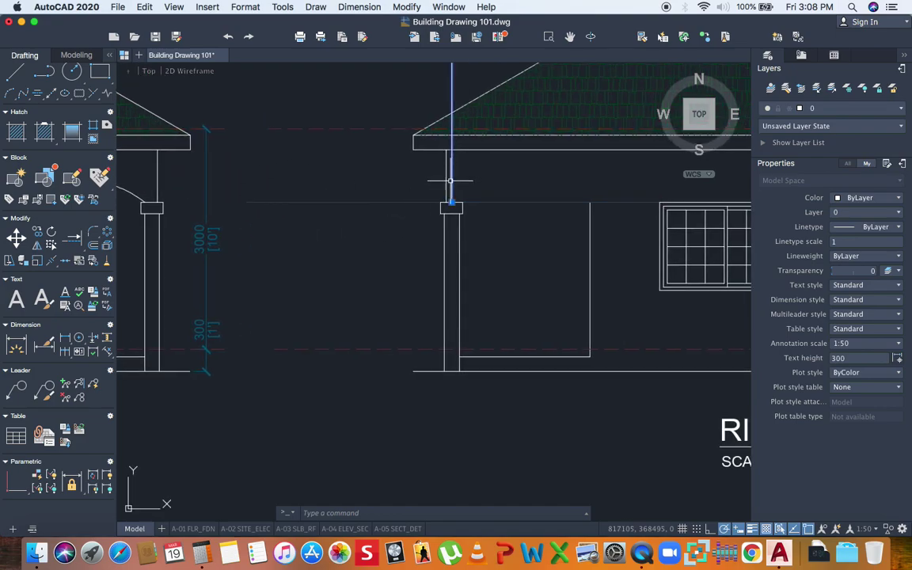
pyautogui.press('Escape')
# Draw guide lines about 300 up from the capital above the column's inner edge, across to the porch wall line and down to its top
pyautogui.scroll(5, 412, 216)
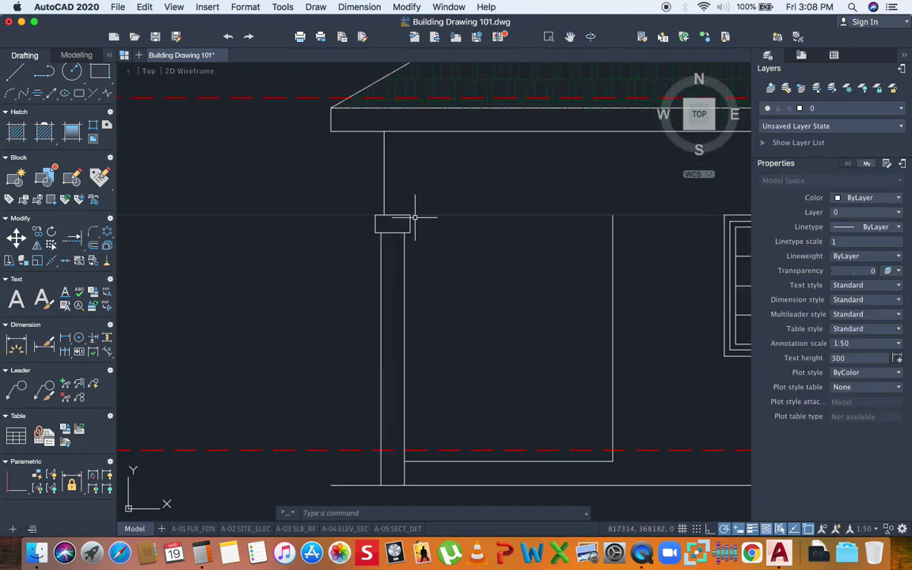
pyautogui.write('l')
pyautogui.press('Return')
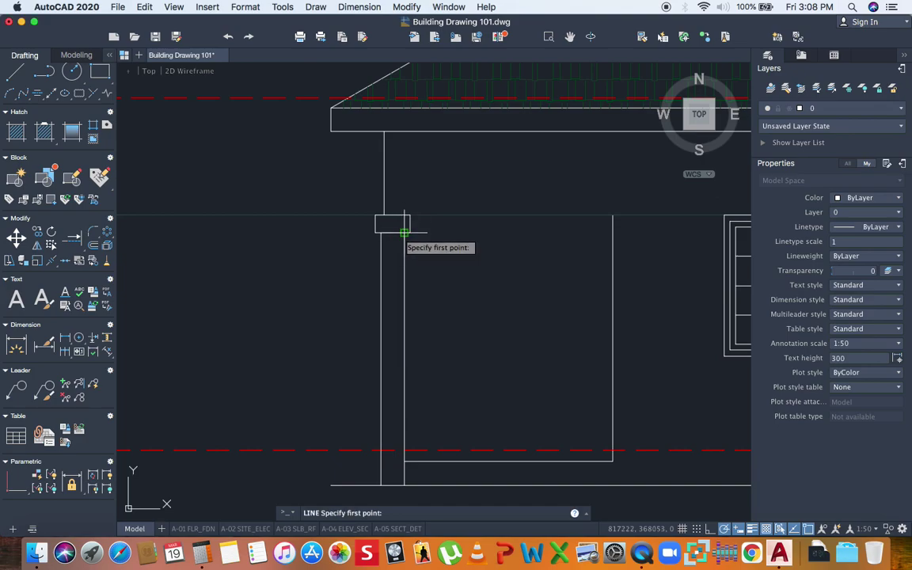
pyautogui.click(404, 215)
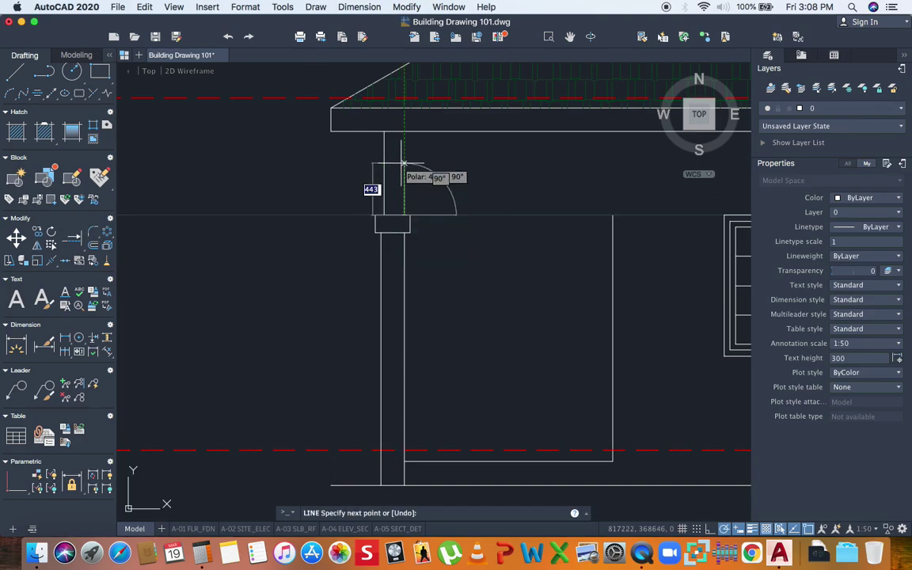
pyautogui.click(403, 181)
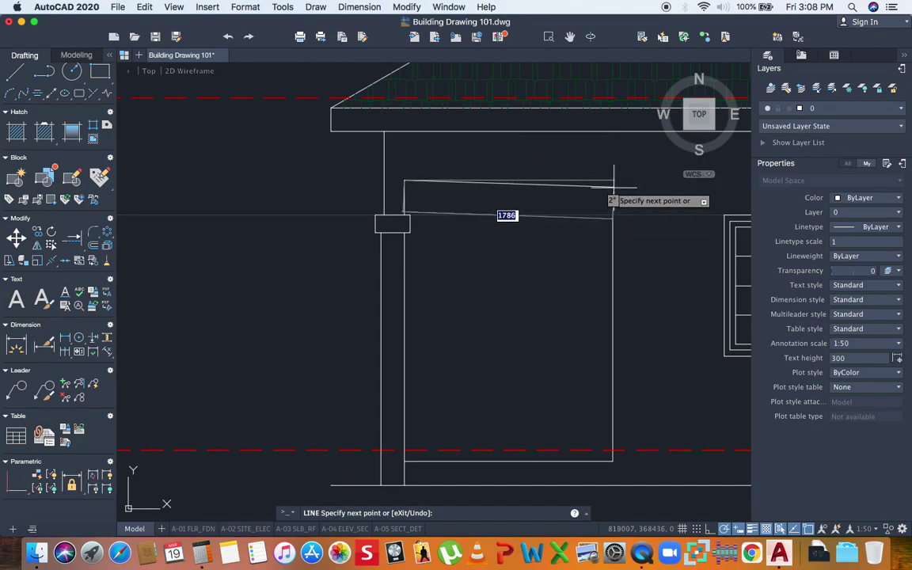
pyautogui.click(611, 180)
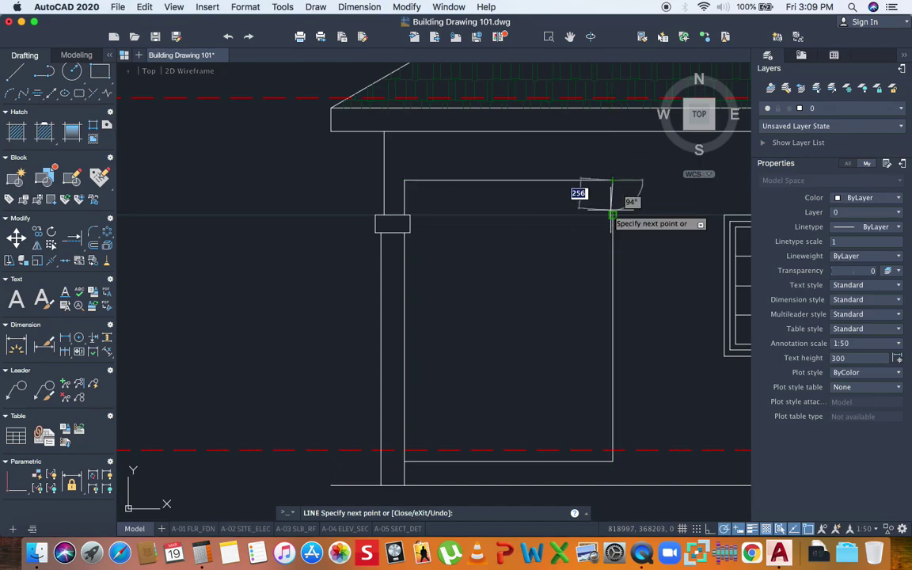
pyautogui.press('Escape')
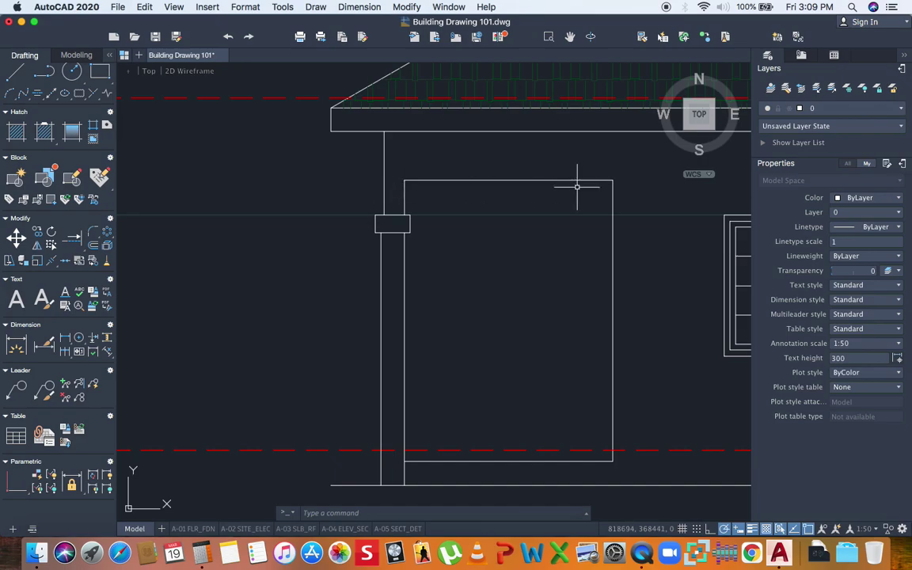
# Draw a three-point porch arch from the capital through the midpoint of the horizontal guide line to the top of the porch wall line
pyautogui.click(11, 95)
pyautogui.click(406, 215)
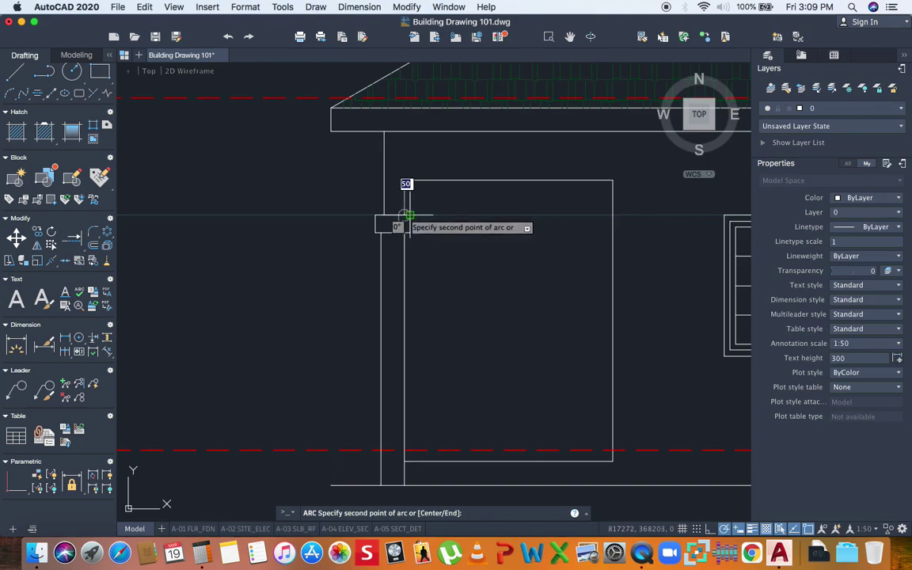
pyautogui.click(532, 180)
pyautogui.click(612, 213)
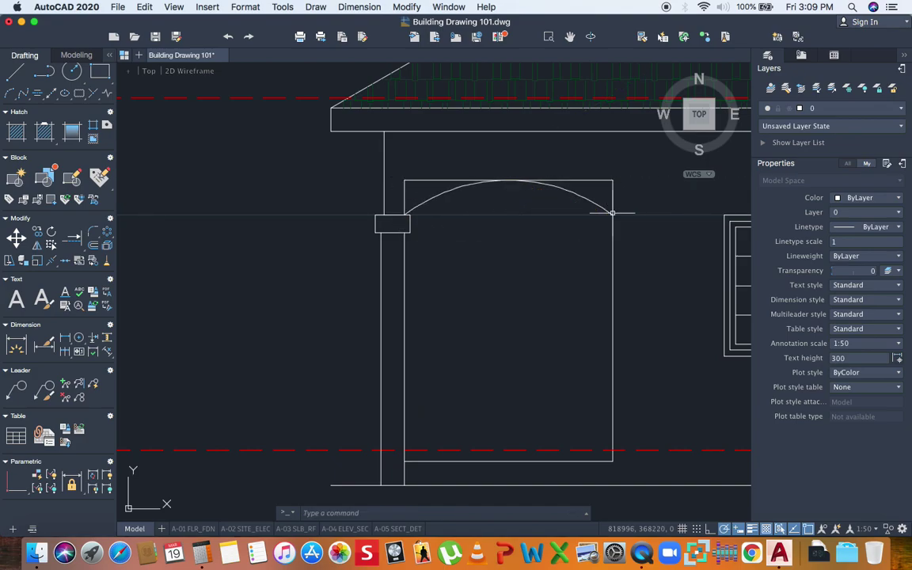
# Delete the straight guide lines around the porch arch
pyautogui.click(634, 179)
pyautogui.click(611, 180)
pyautogui.click(417, 175)
pyautogui.click(400, 170)
pyautogui.press('Escape')
# Compare the finished porch column and arch on the right elevation with the floor plan and front elevation
pyautogui.scroll(-10, 400, 170)
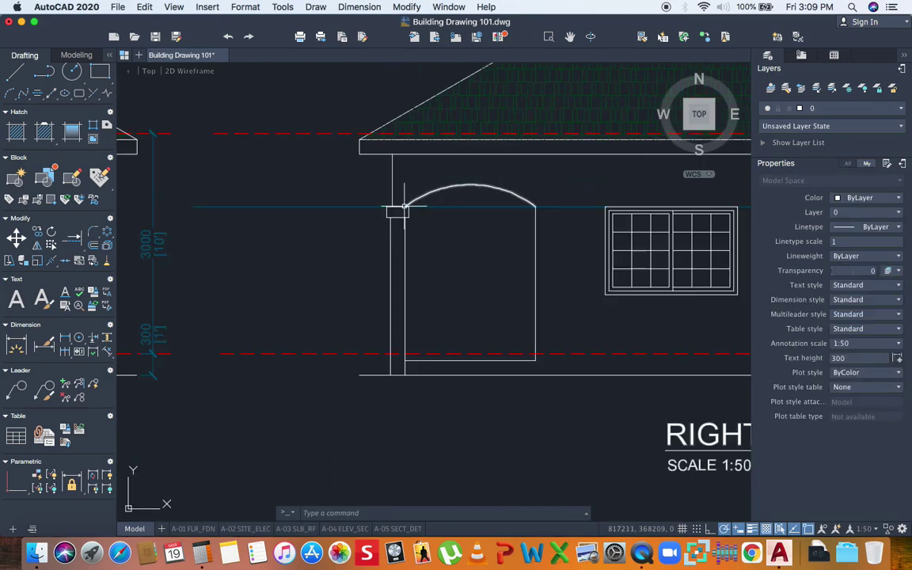
pyautogui.scroll(6, 431, 203)
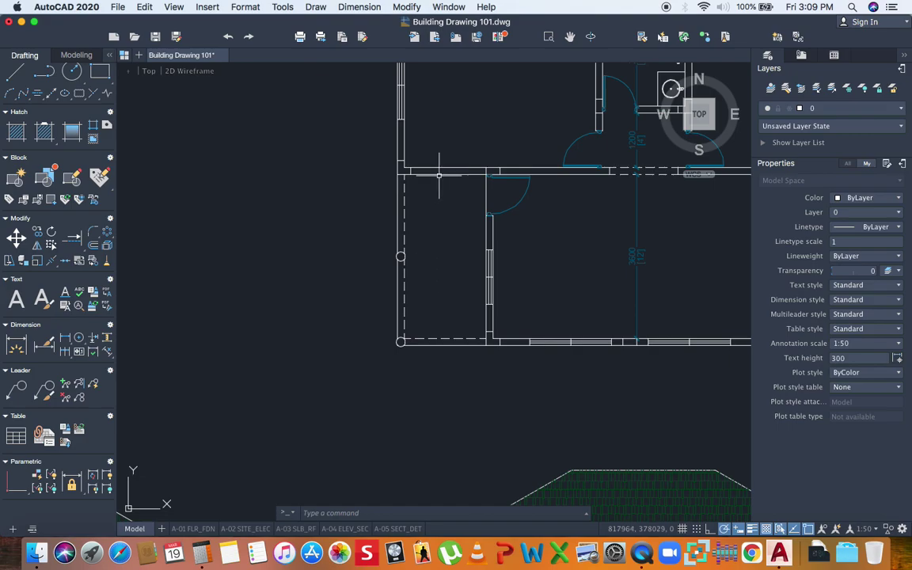
pyautogui.scroll(-6, 434, 156)
pyautogui.scroll(1, 438, 260)
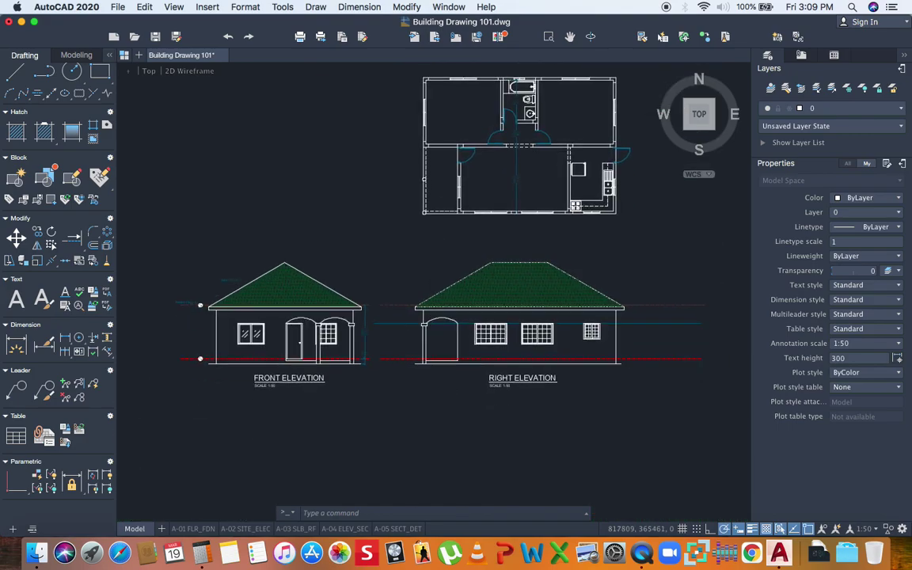
pyautogui.scroll(6, 444, 360)
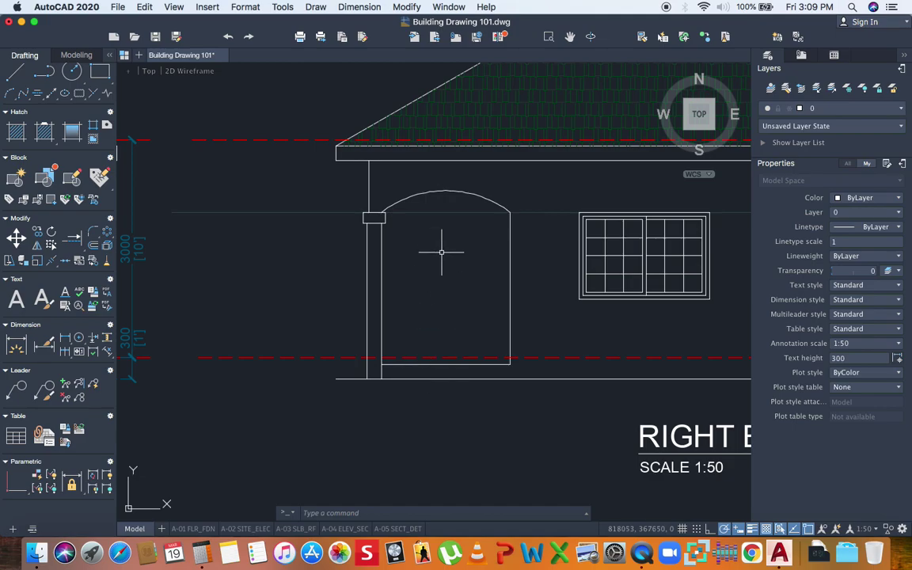
pyautogui.scroll(-2, 441, 252)
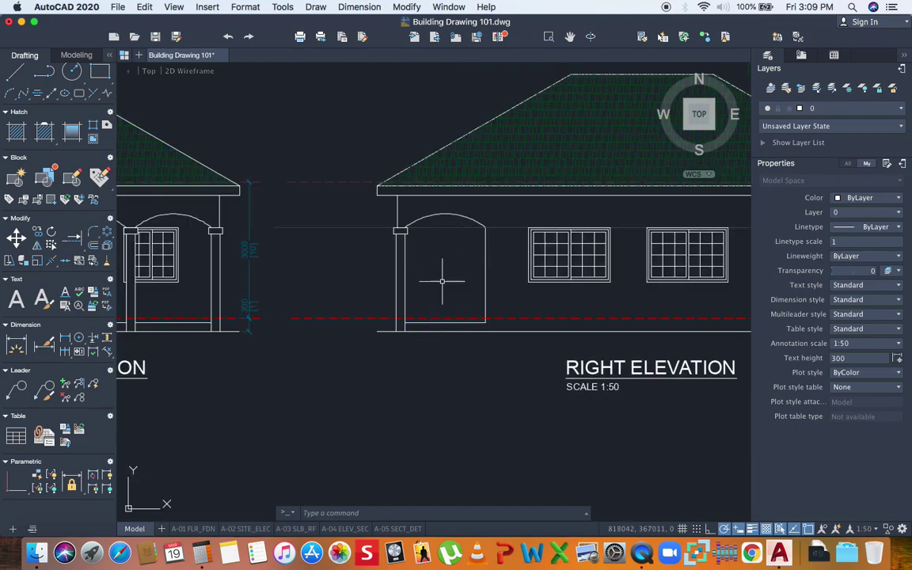
pyautogui.scroll(-4, 440, 287)
pyautogui.scroll(3, 508, 235)
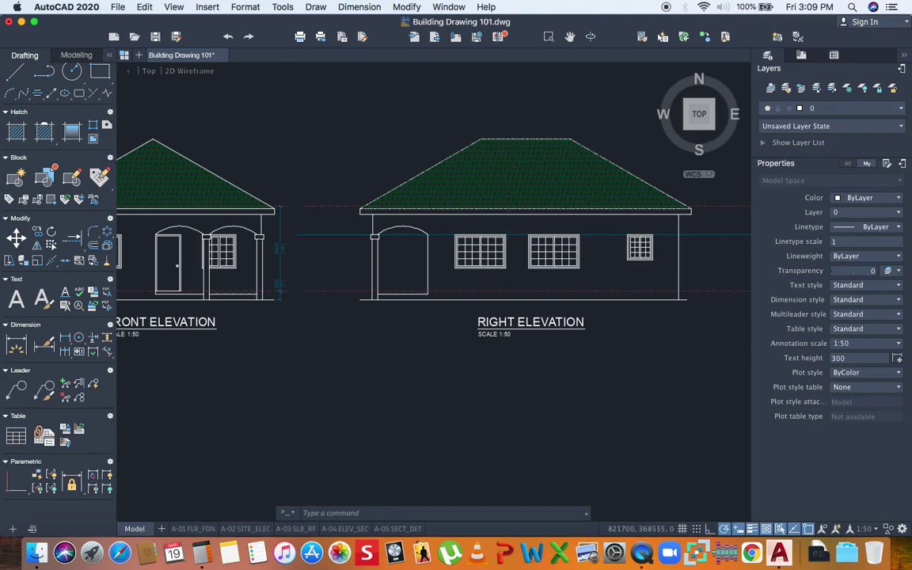
# Copy the Roof Pitch, Beam Height, F.F.L. and G.L. labels with their level markers from the front elevation to the right elevation
pyautogui.scroll(-2, 475, 233)
pyautogui.scroll(3, 183, 254)
pyautogui.click(139, 122)
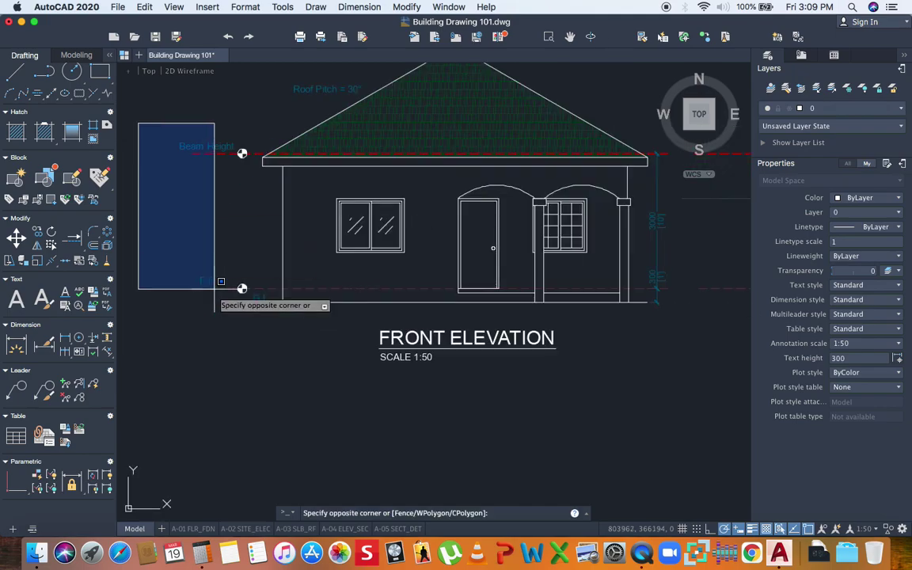
pyautogui.click(247, 318)
pyautogui.click(281, 76)
pyautogui.click(300, 93)
pyautogui.write('co')
pyautogui.press('Return')
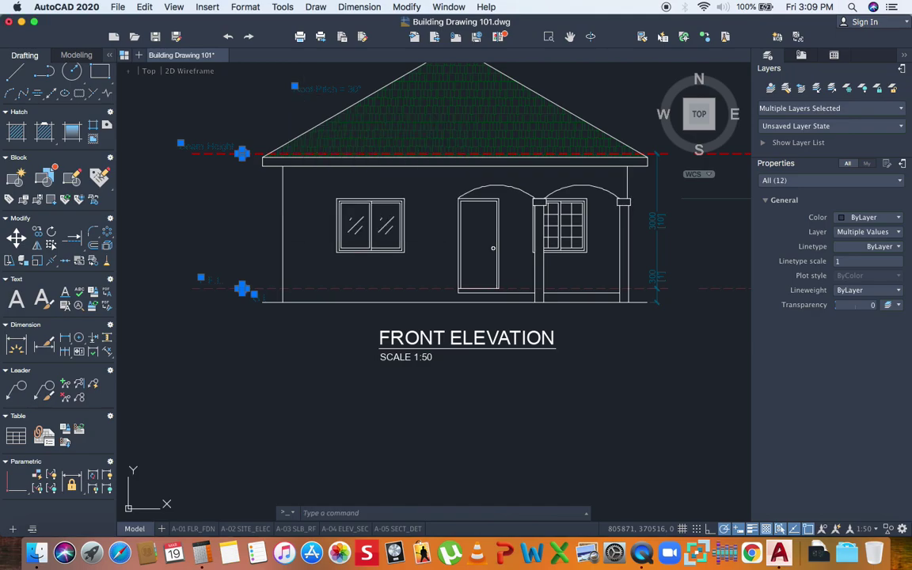
pyautogui.click(282, 302)
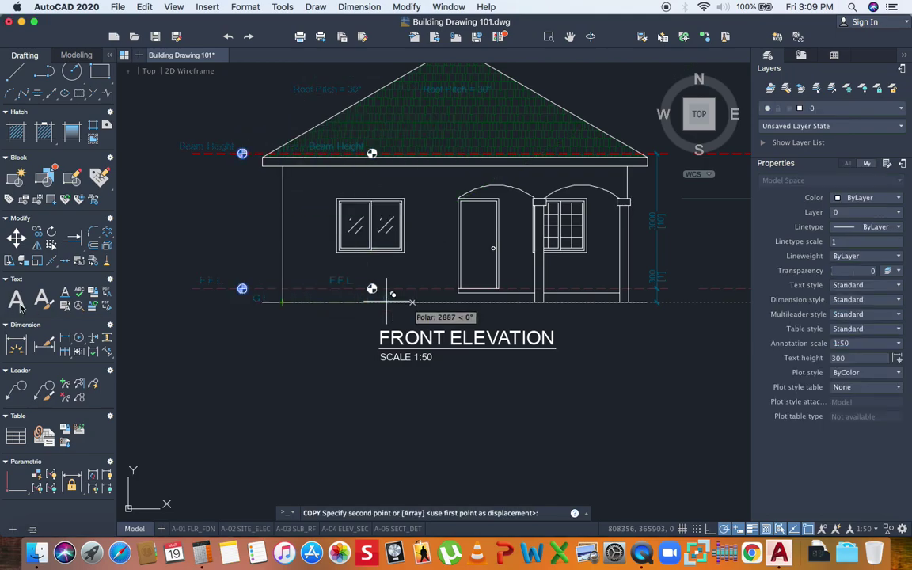
pyautogui.scroll(-2, 338, 307)
pyautogui.scroll(2, 613, 316)
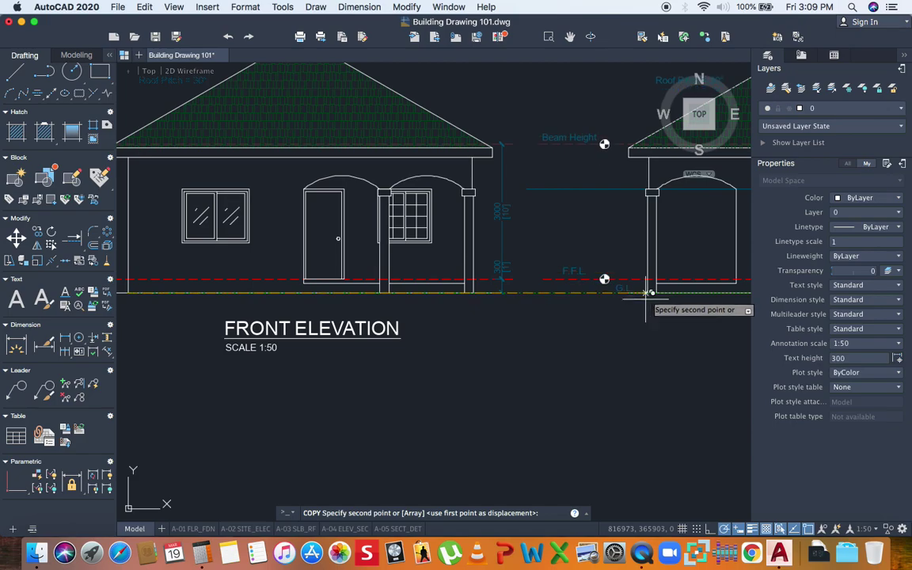
pyautogui.click(637, 289)
pyautogui.scroll(-2, 638, 290)
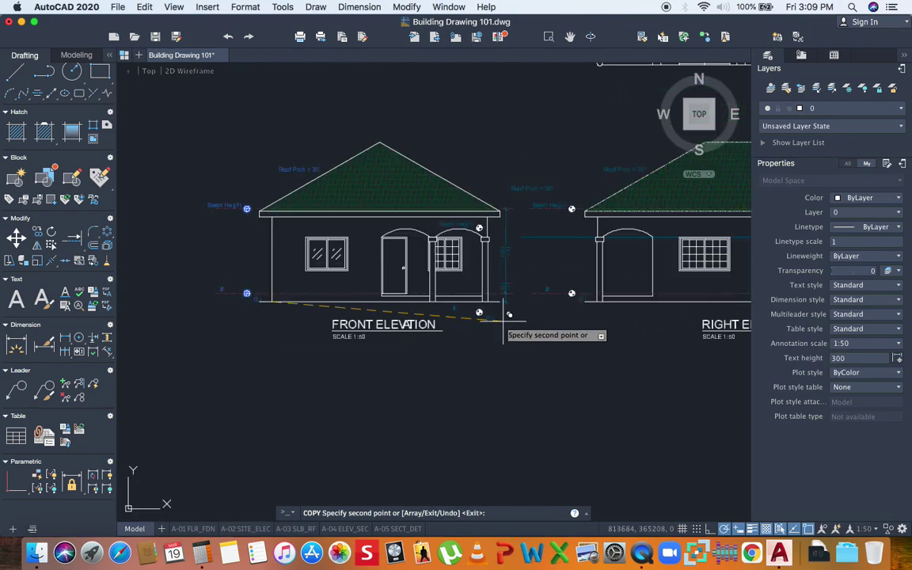
pyautogui.moveTo(509, 313)
pyautogui.mouseDown(button='middle')
pyautogui.moveTo(370, 312)
pyautogui.moveTo(364, 292)
pyautogui.mouseUp(button='middle')
pyautogui.press('Escape')
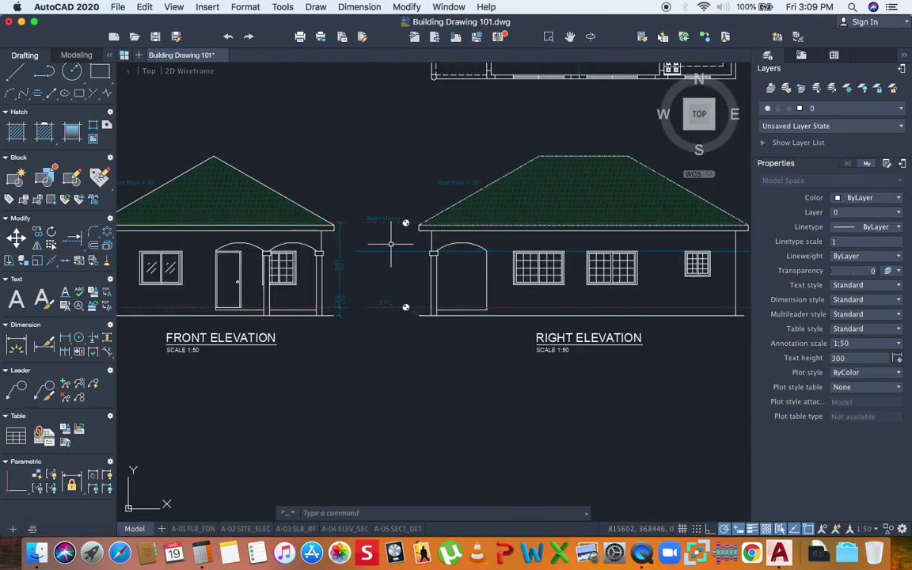
# Delete the horizontal guide line running across the right elevation at the column capital height
pyautogui.click(379, 251)
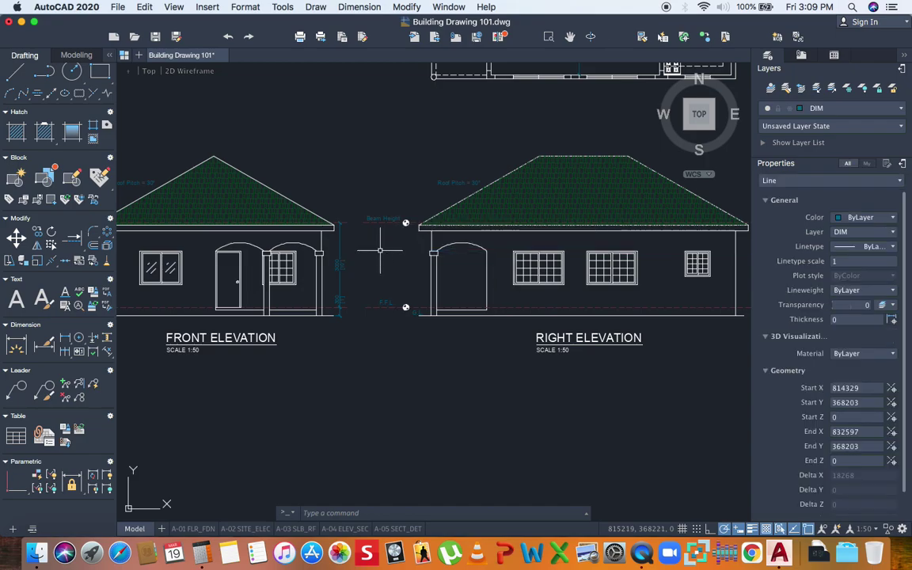
pyautogui.press('Escape')
pyautogui.scroll(-2, 354, 212)
pyautogui.scroll(2, 412, 227)
pyautogui.scroll(-3, 412, 228)
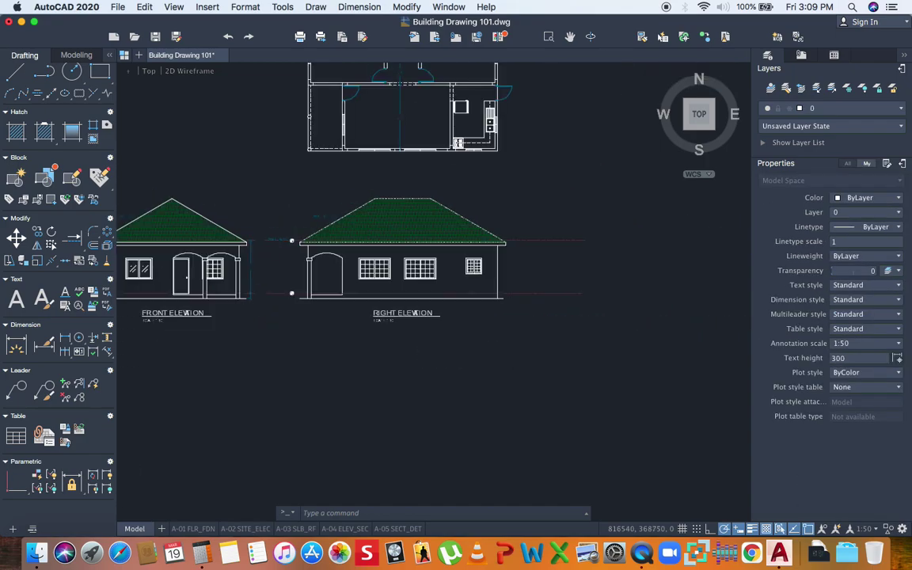
# Shorten the dashed beam-height and floor-level lines of the right elevation so both end aligned just past the roof's far eave
pyautogui.moveTo(478, 187); pyautogui.dragTo(386, 277)
pyautogui.scroll(3, 476, 278)
pyautogui.click(476, 277)
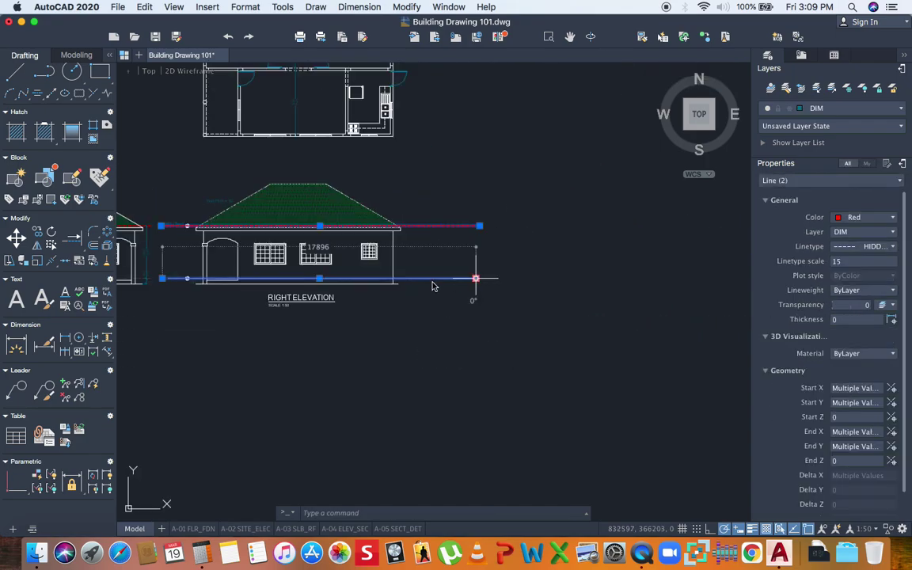
pyautogui.click(409, 278)
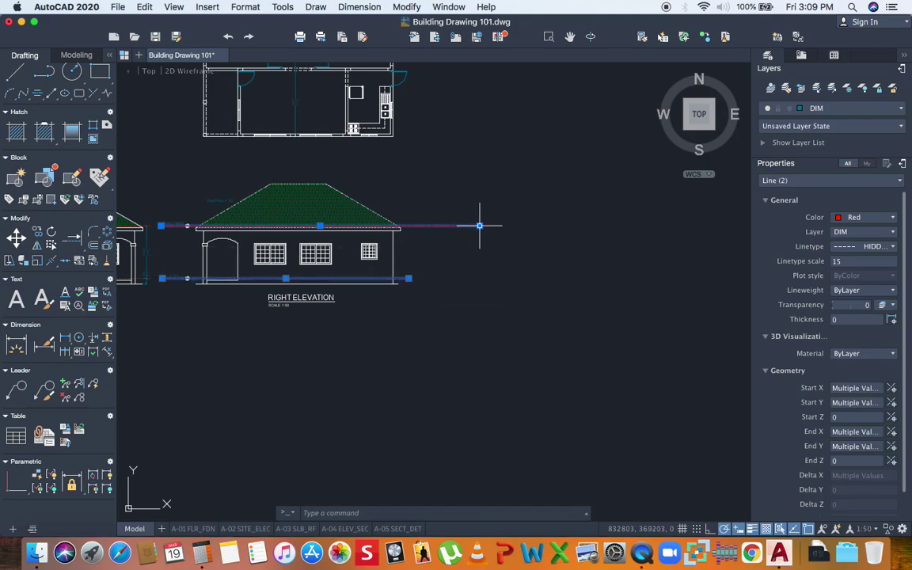
pyautogui.click(478, 225)
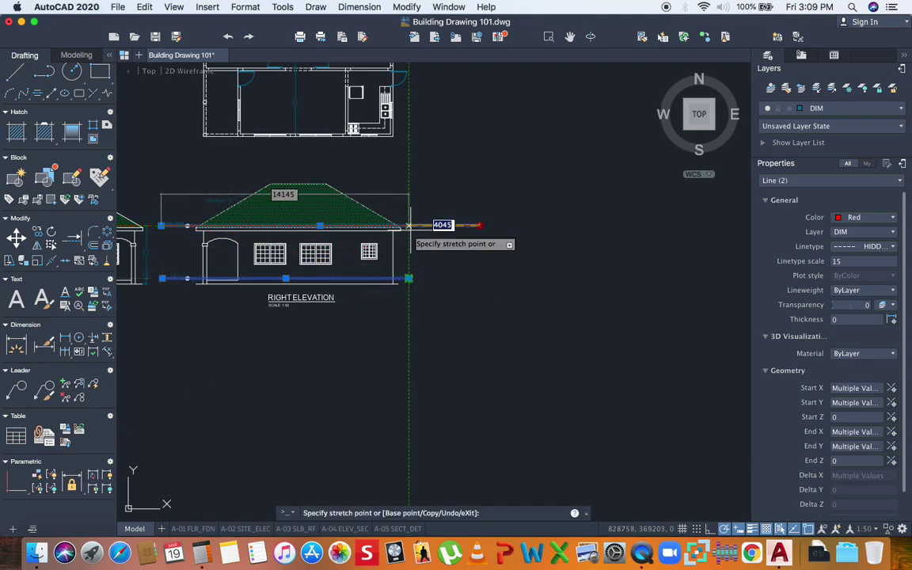
pyautogui.click(408, 226)
pyautogui.scroll(3, 178, 289)
pyautogui.moveTo(179, 291); pyautogui.dragTo(356, 309, button='middle')
pyautogui.press('Escape')
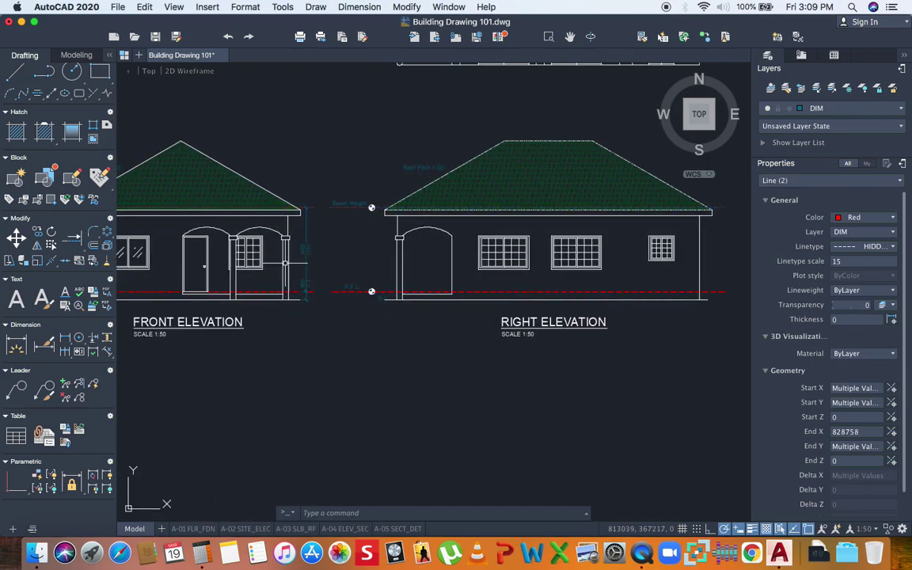
# Copy the front elevation's 3000 and 300 height dimensions to the far end of the right elevation, aligned with its ground line
pyautogui.scroll(3, 299, 269)
pyautogui.click(305, 277)
pyautogui.click(258, 223)
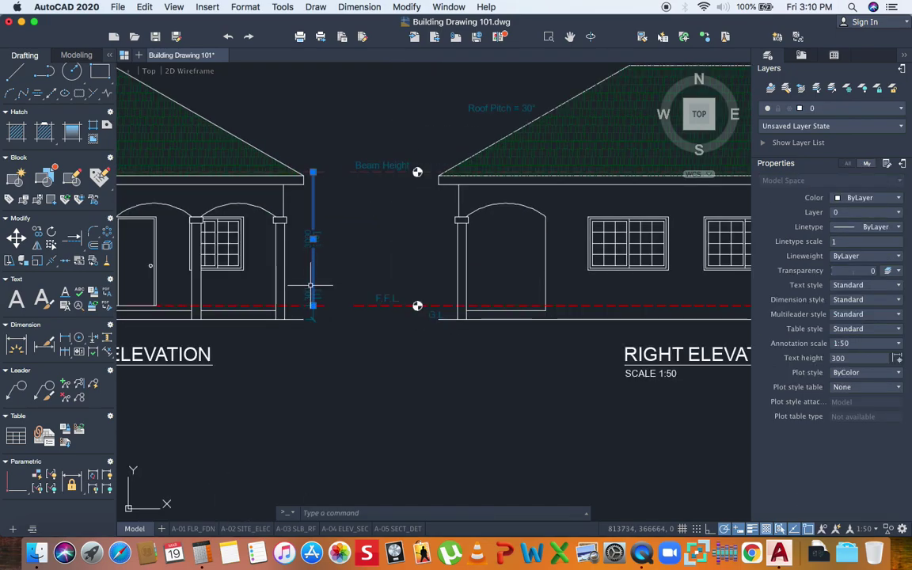
pyautogui.scroll(2, 312, 306)
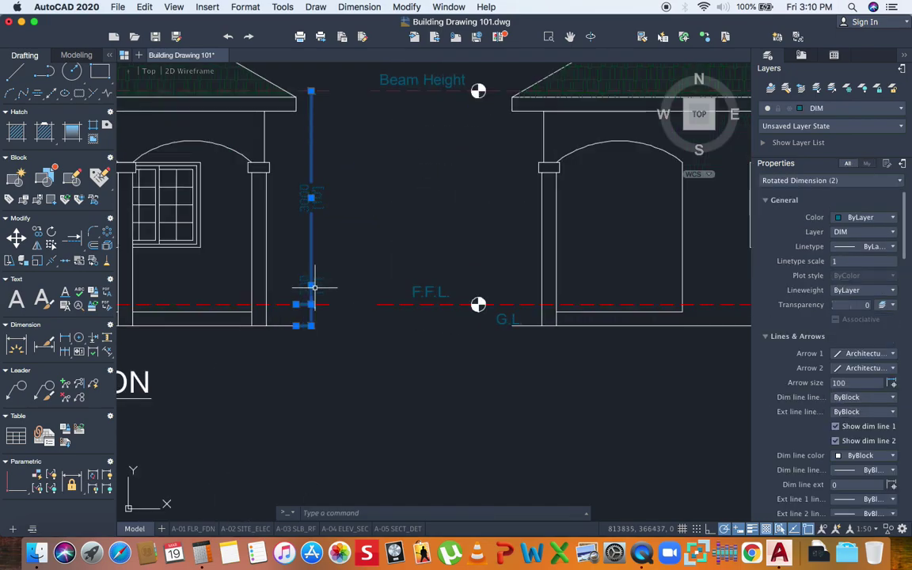
pyautogui.click(310, 307)
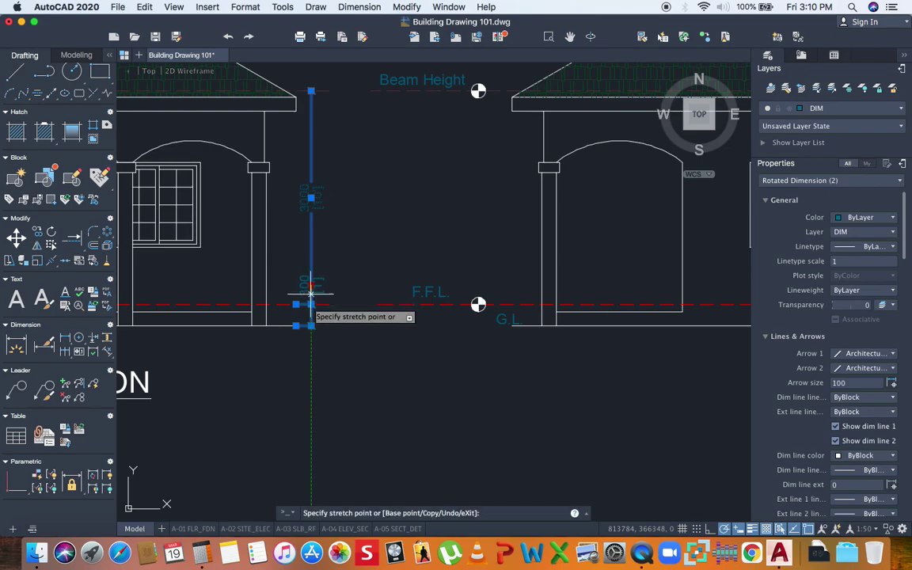
pyautogui.click(38, 235)
pyautogui.click(301, 316)
pyautogui.scroll(-3, 247, 294)
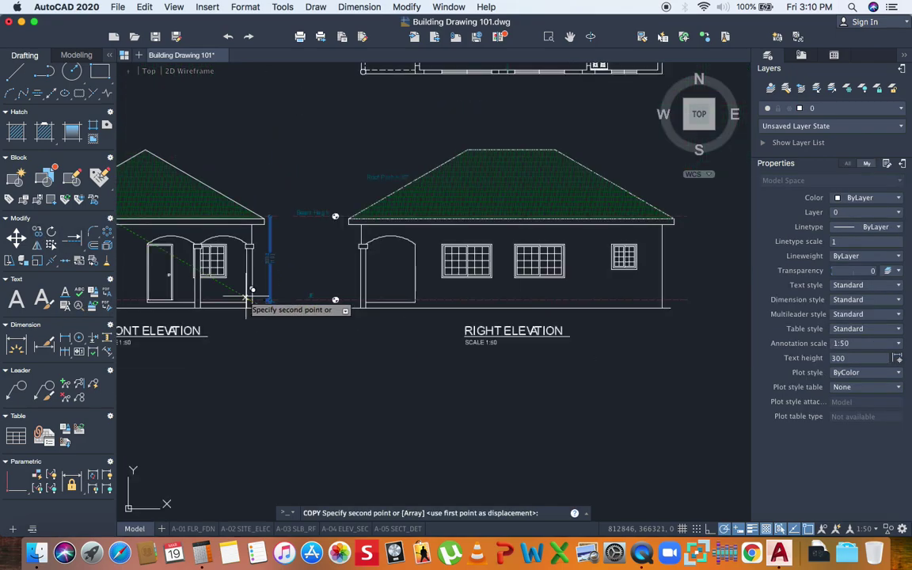
pyautogui.scroll(2, 672, 304)
pyautogui.click(663, 311)
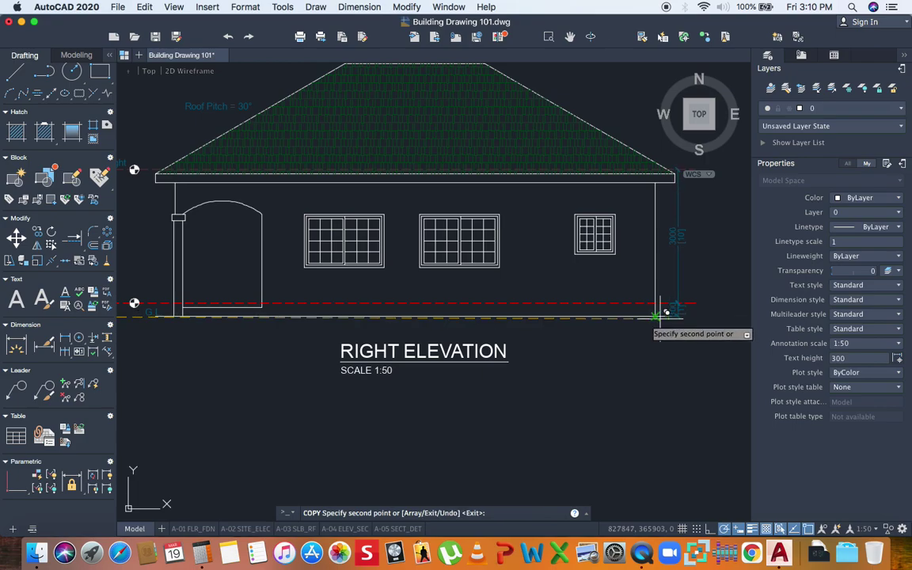
pyautogui.scroll(-3, 601, 321)
pyautogui.press('Return')
pyautogui.moveTo(389, 327); pyautogui.dragTo(477, 330, button='middle')
pyautogui.scroll(-3, 382, 330)
pyautogui.scroll(5, 366, 325)
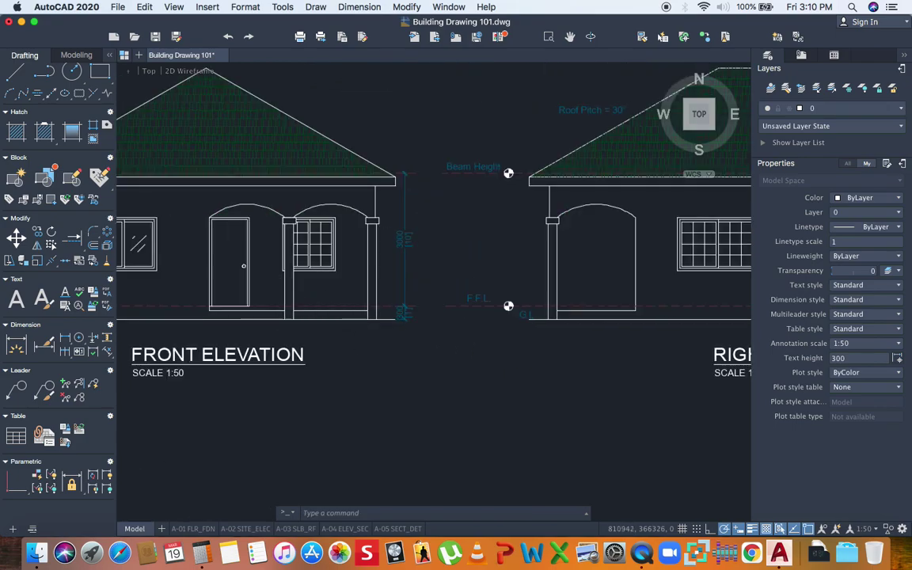
pyautogui.scroll(2, 279, 301)
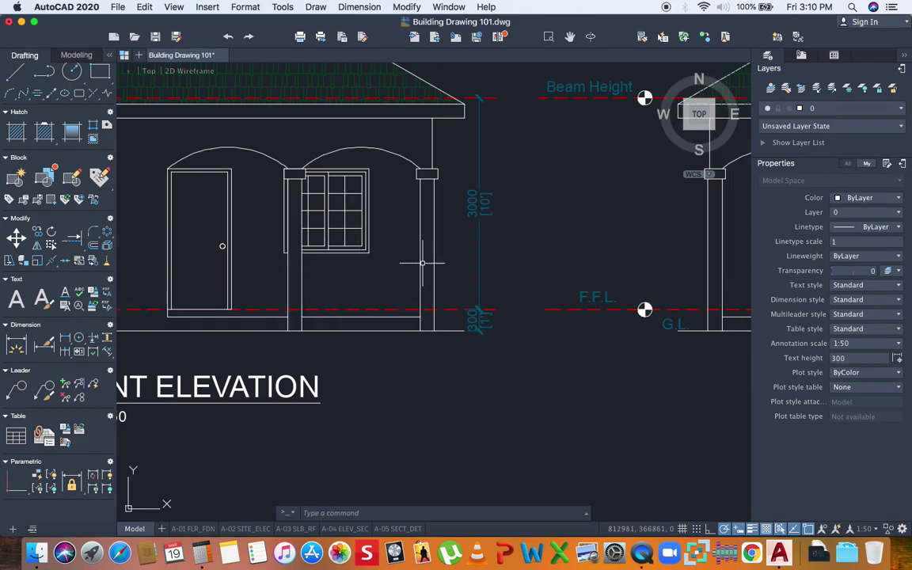
pyautogui.scroll(-2, 311, 262)
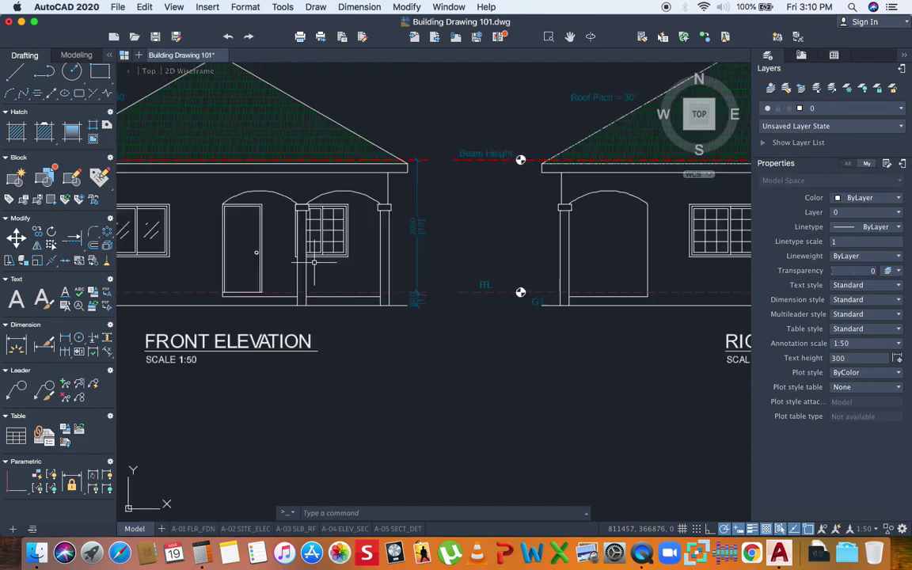
pyautogui.moveTo(470, 265); pyautogui.dragTo(376, 269, button='middle')
pyautogui.write('l')
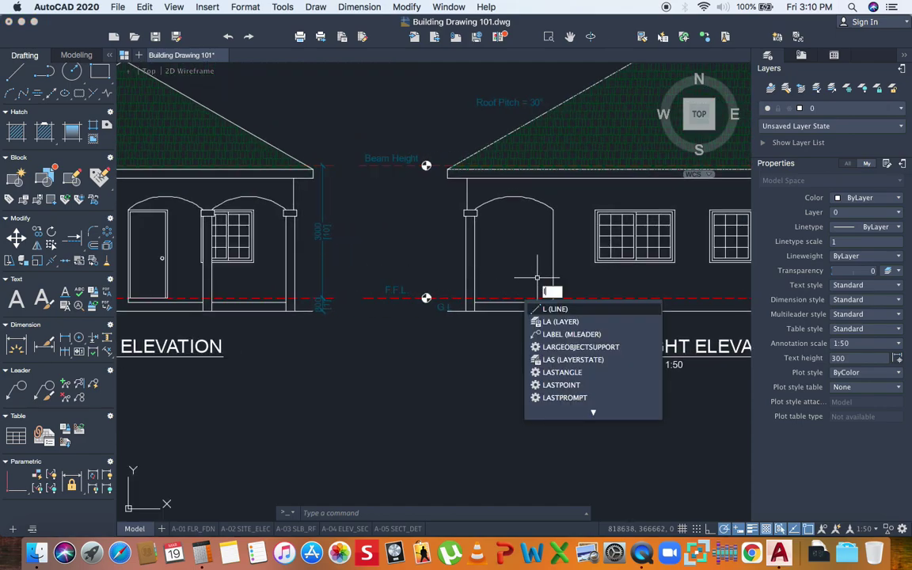
pyautogui.press('Return')
pyautogui.scroll(5, 545, 307)
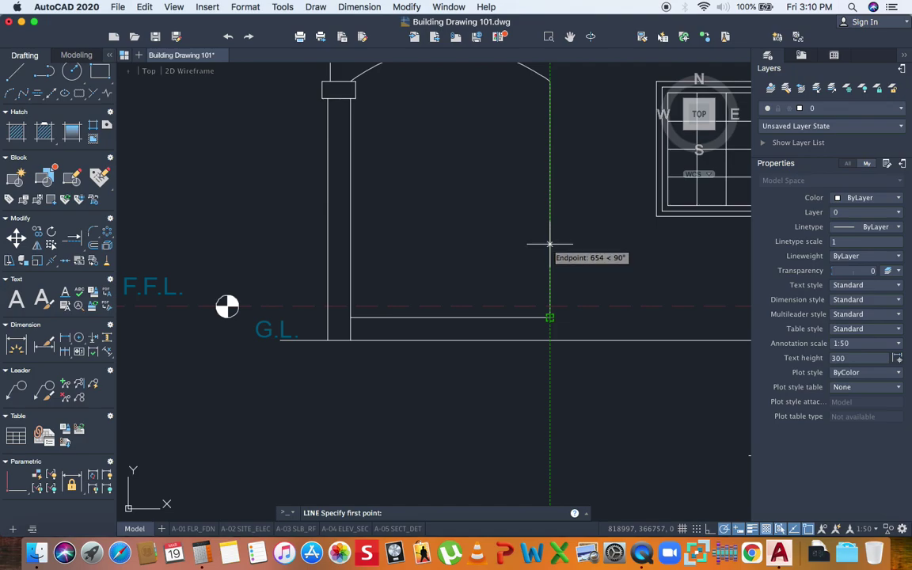
pyautogui.press('Escape')
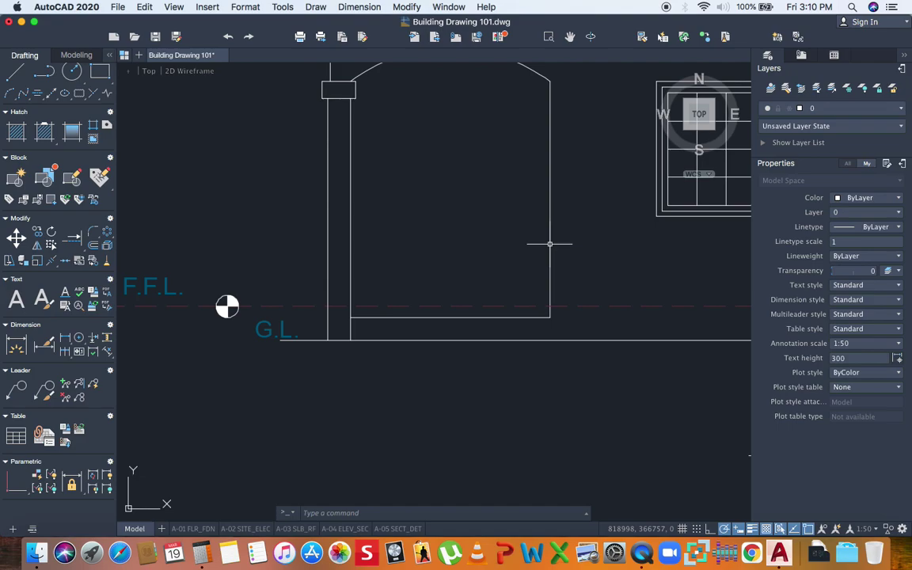
# Examine the two-storey building's front and right elevations as a reference for arches, level markers and height dimensions
pyautogui.scroll(-10, 546, 243)
pyautogui.scroll(4, 223, 332)
pyautogui.moveTo(139, 336); pyautogui.dragTo(353, 315, button='middle')
pyautogui.scroll(4, 350, 317)
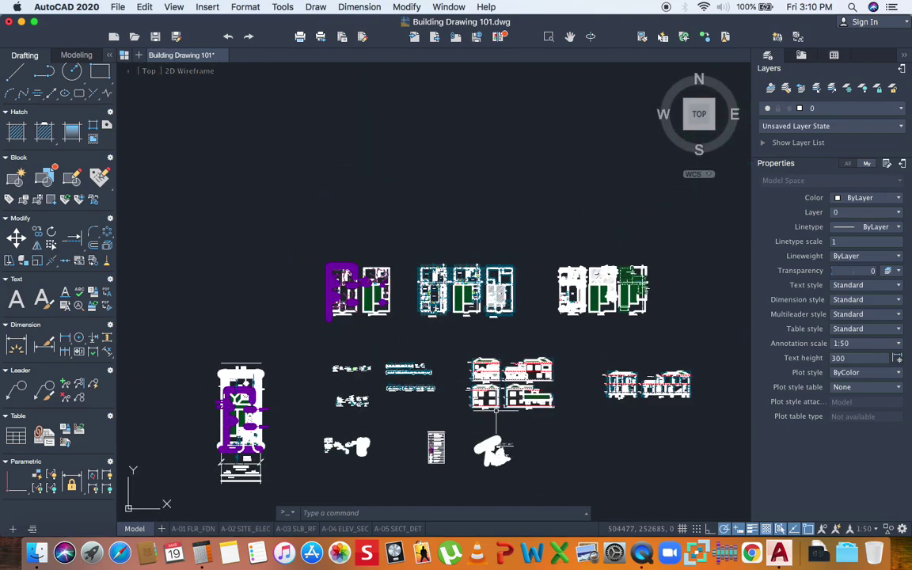
pyautogui.scroll(8, 478, 419)
pyautogui.scroll(3, 495, 336)
pyautogui.scroll(-3, 385, 324)
pyautogui.moveTo(255, 366); pyautogui.dragTo(290, 368, button='middle')
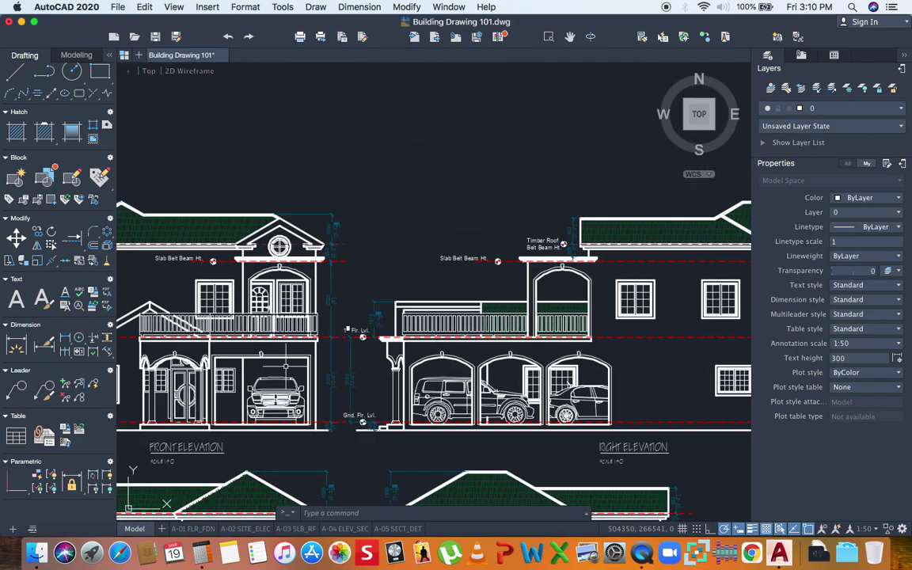
pyautogui.scroll(5, 261, 332)
pyautogui.moveTo(317, 231); pyautogui.dragTo(334, 383, button='middle')
pyautogui.moveTo(310, 252); pyautogui.dragTo(318, 391, button='middle')
pyautogui.scroll(-3, 308, 136)
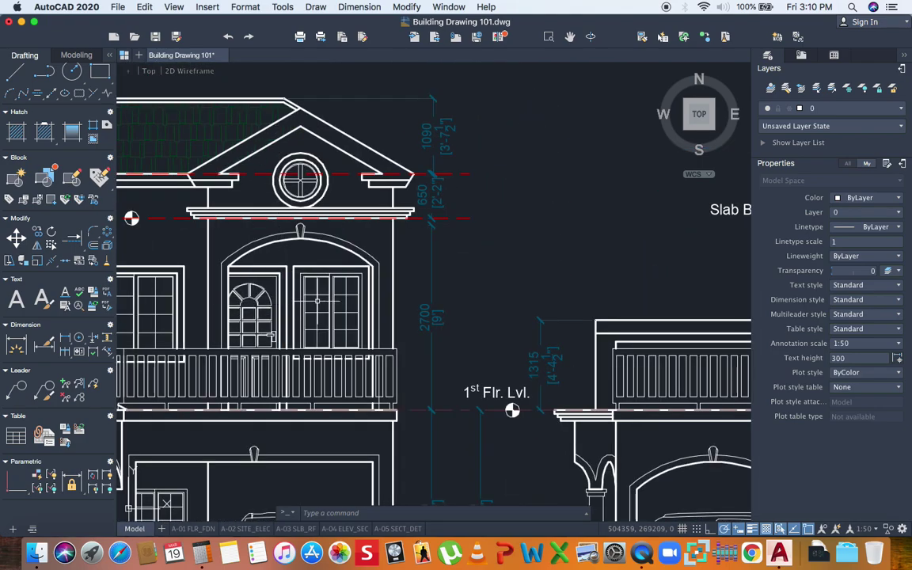
# Go back past the other drawings to the single-storey house and review its front and right elevations side by side
pyautogui.scroll(-3, 310, 301)
pyautogui.moveTo(547, 290); pyautogui.dragTo(307, 293, button='middle')
pyautogui.hscroll(12, 307, 293)
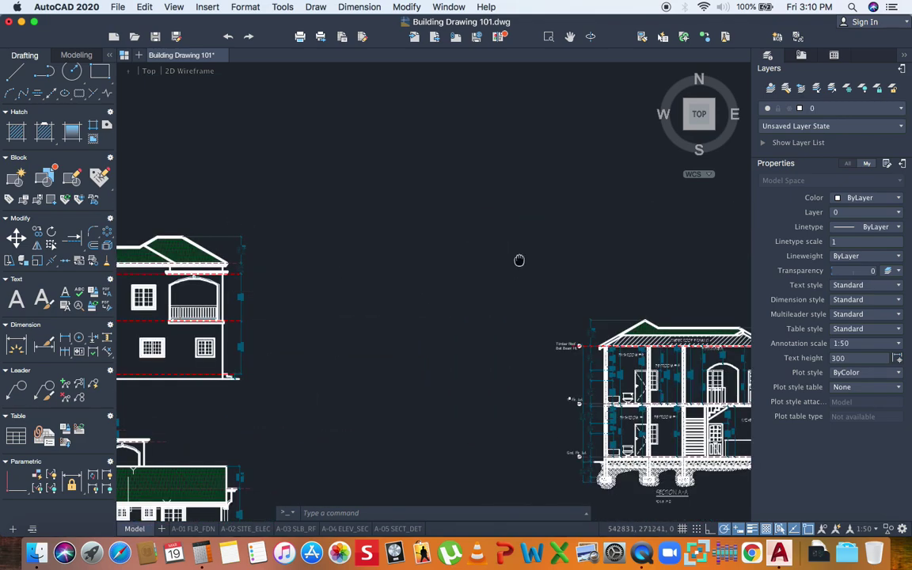
pyautogui.moveTo(519, 260); pyautogui.dragTo(377, 224, button='middle')
pyautogui.scroll(-4, 387, 222)
pyautogui.moveTo(736, 186); pyautogui.dragTo(425, 249, button='middle')
pyautogui.scroll(-2, 425, 249)
pyautogui.hscroll(10, 425, 250)
pyautogui.scroll(5, 362, 330)
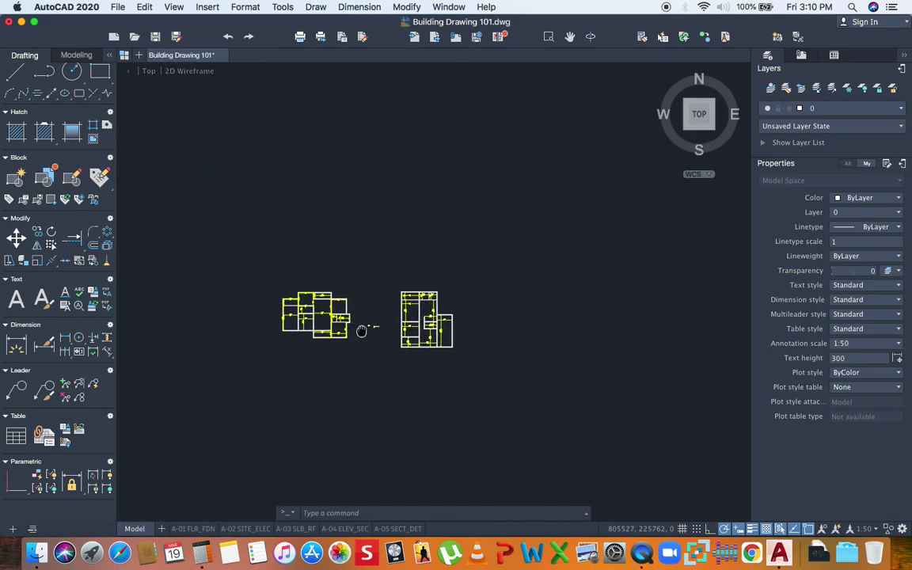
pyautogui.scroll(-4, 361, 331)
pyautogui.scroll(12, 379, 89)
pyautogui.scroll(-2, 464, 257)
pyautogui.moveTo(442, 263); pyautogui.dragTo(558, 283, button='middle')
pyautogui.scroll(2, 484, 268)
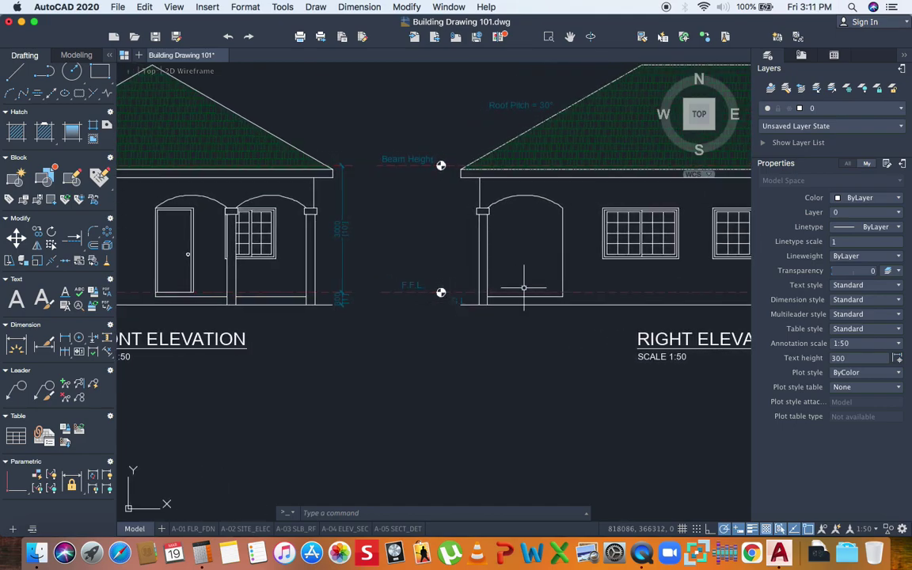
pyautogui.scroll(-3, 523, 289)
pyautogui.scroll(2, 428, 291)
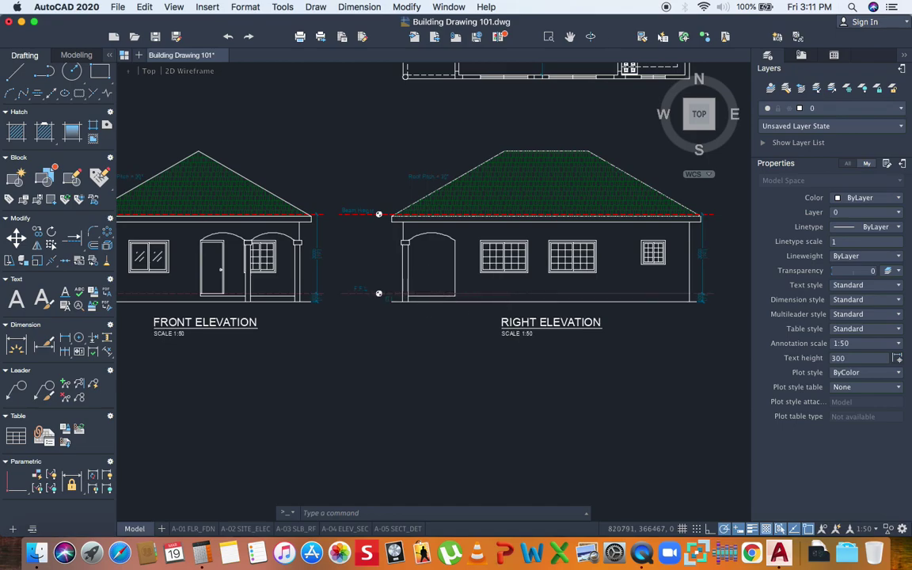
pyautogui.scroll(-2, 502, 286)
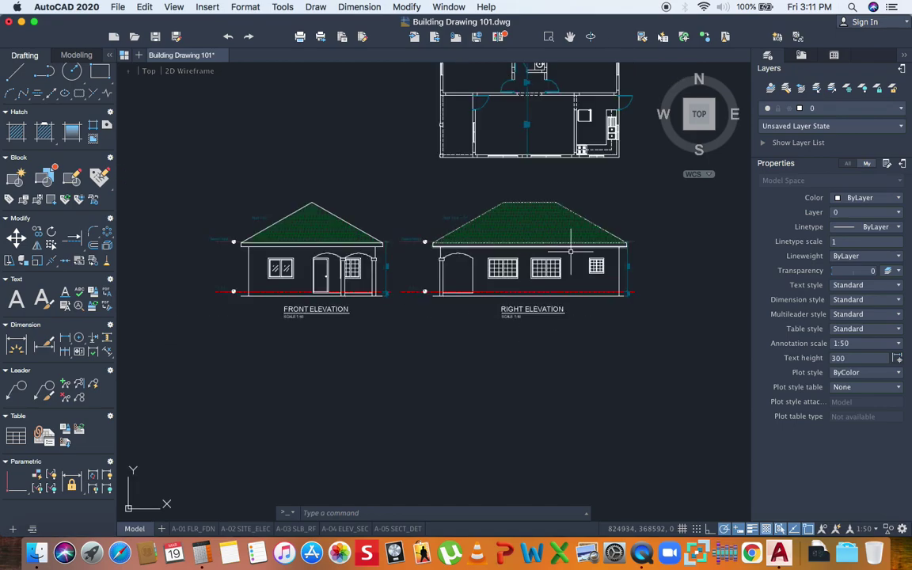
pyautogui.scroll(2, 570, 252)
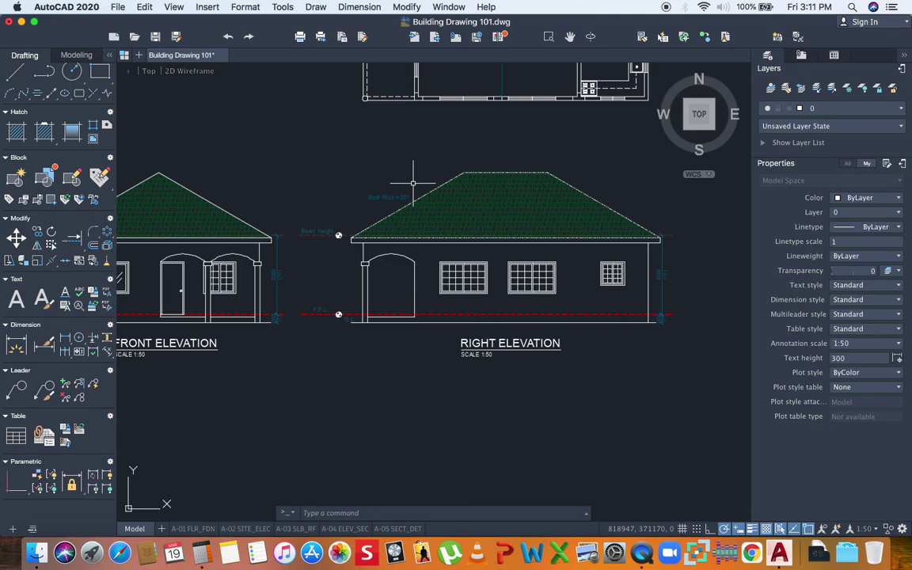
pyautogui.moveTo(403, 179); pyautogui.dragTo(481, 174, button='middle')
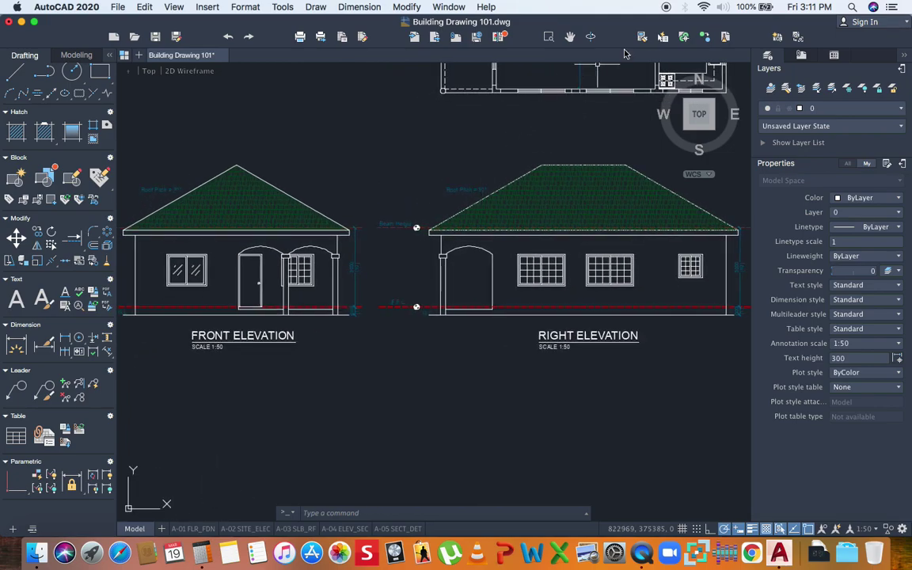